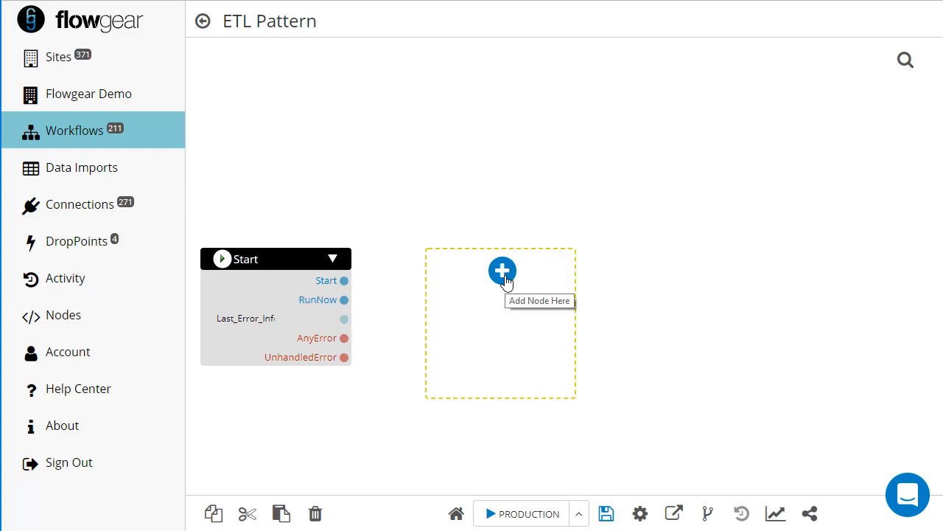
# Add a SQL Query node beside the Start node and set its connection to DemoDb on (local).
pyautogui.click(504, 279)
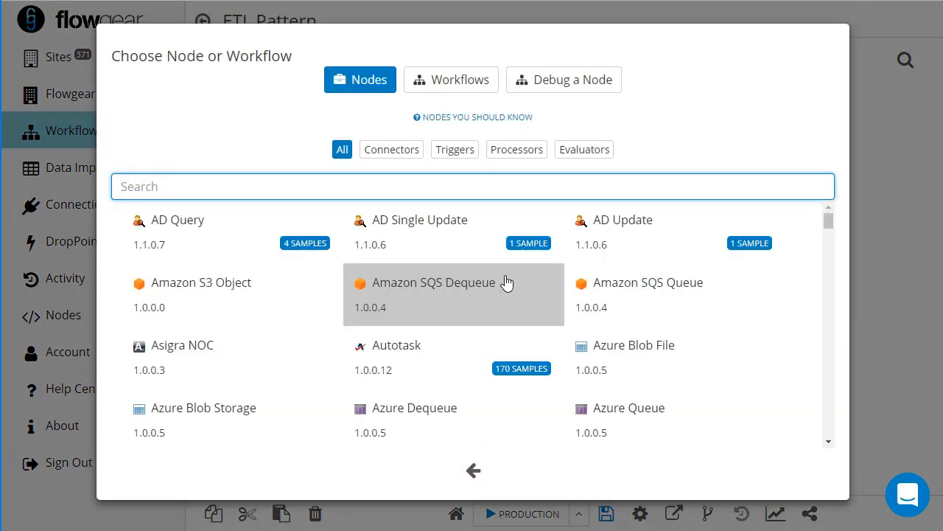
pyautogui.write('sql')
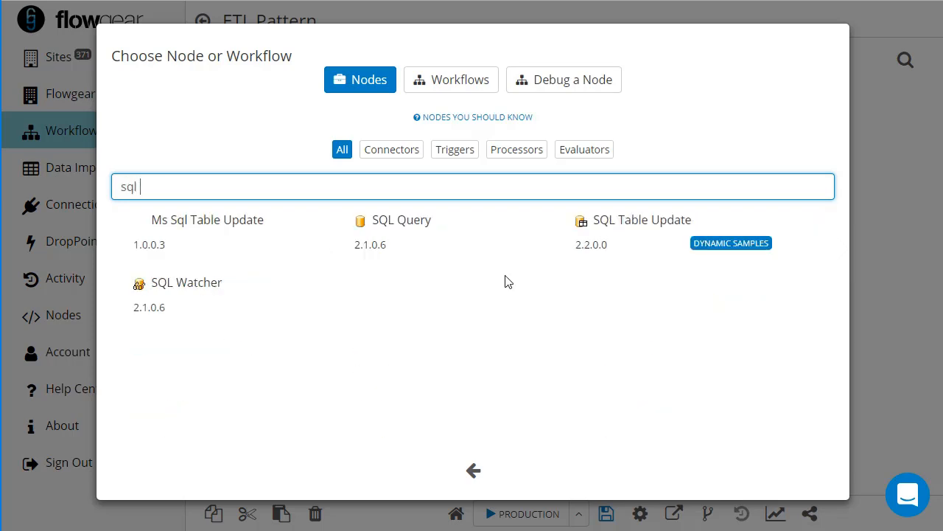
pyautogui.click(396, 235)
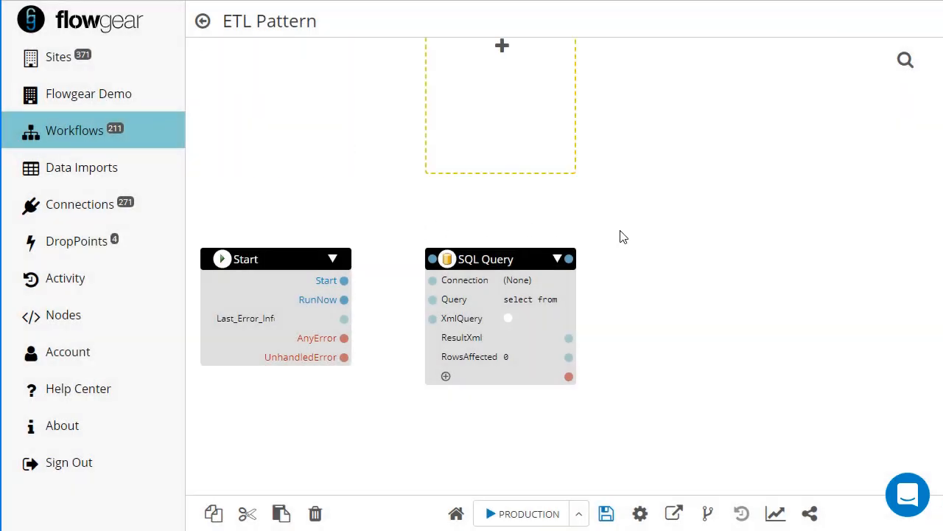
pyautogui.click(533, 283)
pyautogui.click(553, 347)
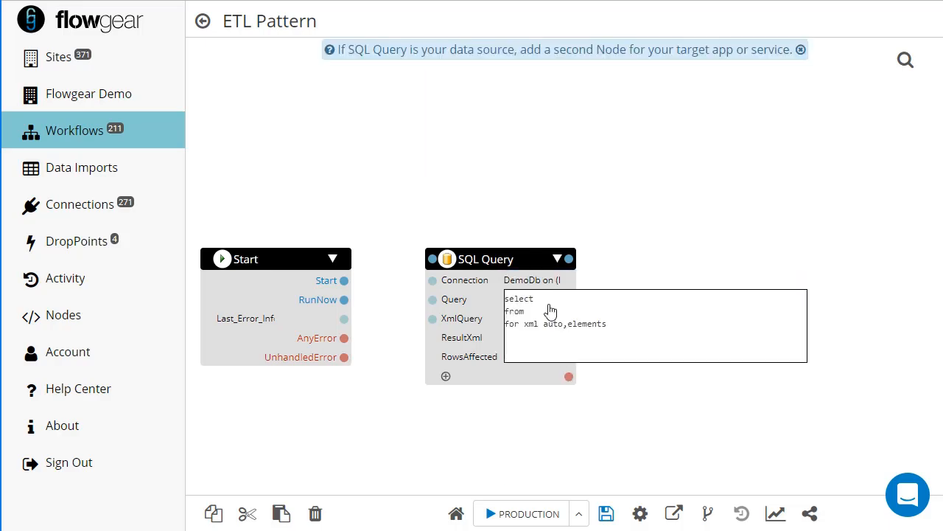
# Replace the SQL Query node's default query with one selecting all columns from the contactsEtl table.
pyautogui.click(550, 310)
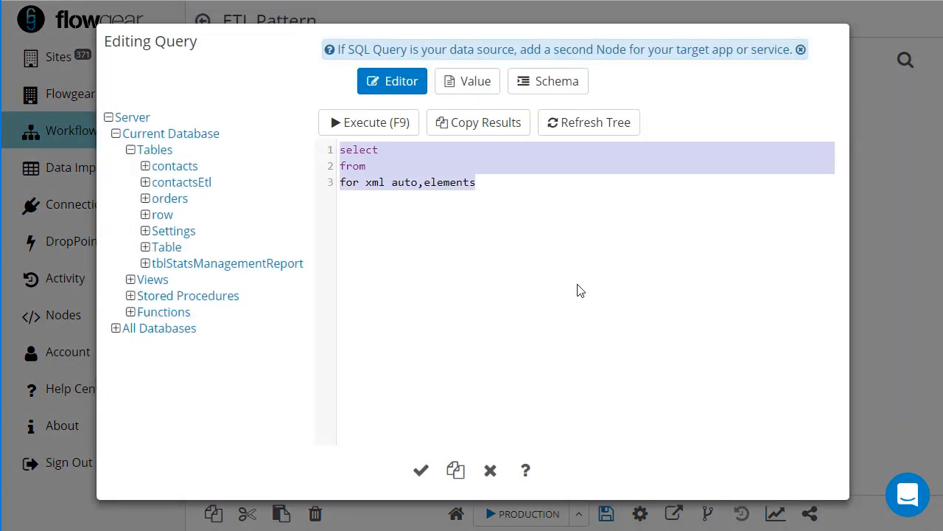
pyautogui.write('select * from c')
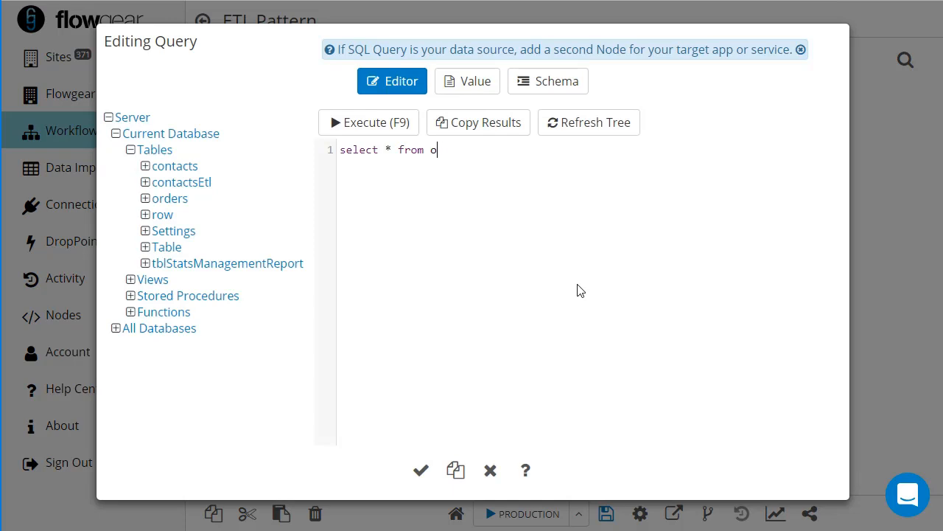
pyautogui.write('ontacv')
pyautogui.click(421, 470)
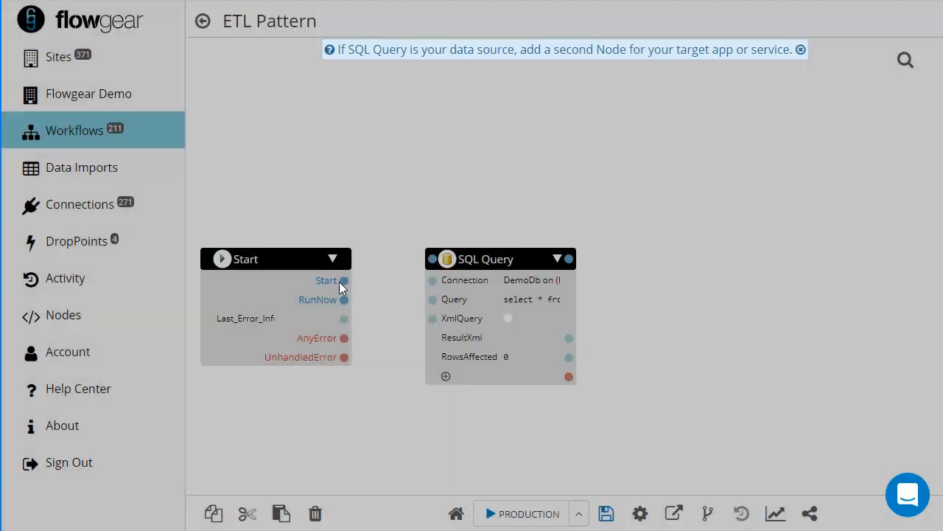
# Connect the Start output to the SQL Query node and run the workflow.
pyautogui.moveTo(344, 281); pyautogui.dragTo(434, 259)
pyautogui.click(501, 513)
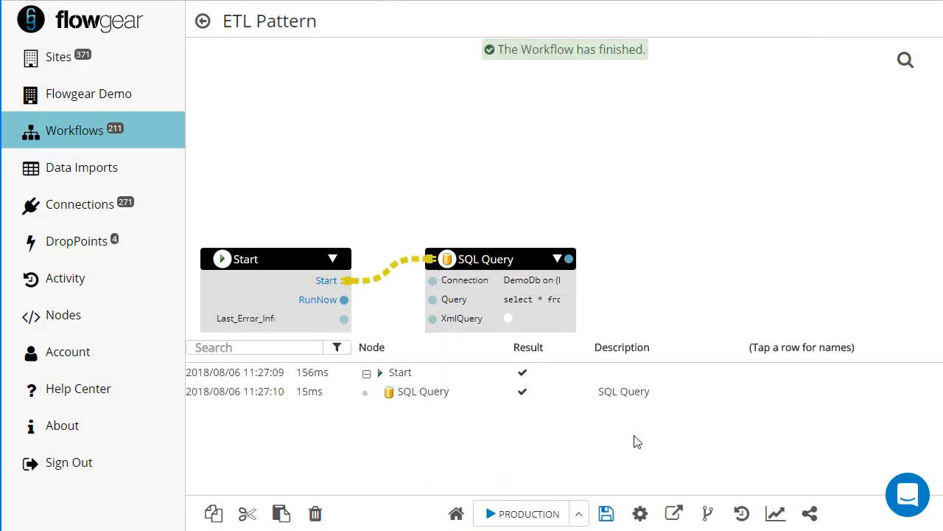
# Review the run's ResultXml as a table and as raw XML, and copy it into the SQL Query node as sample data.
pyautogui.moveTo(609, 488); pyautogui.dragTo(846, 483)
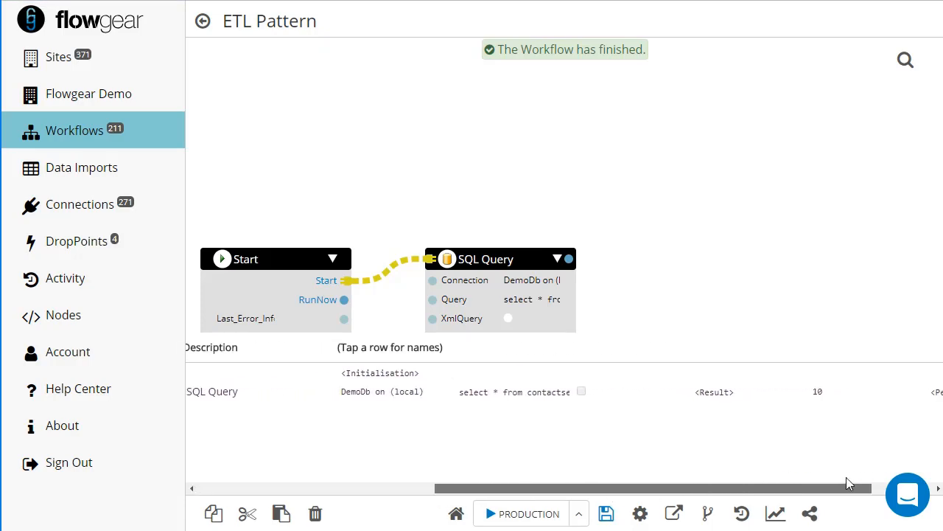
pyautogui.click(719, 398)
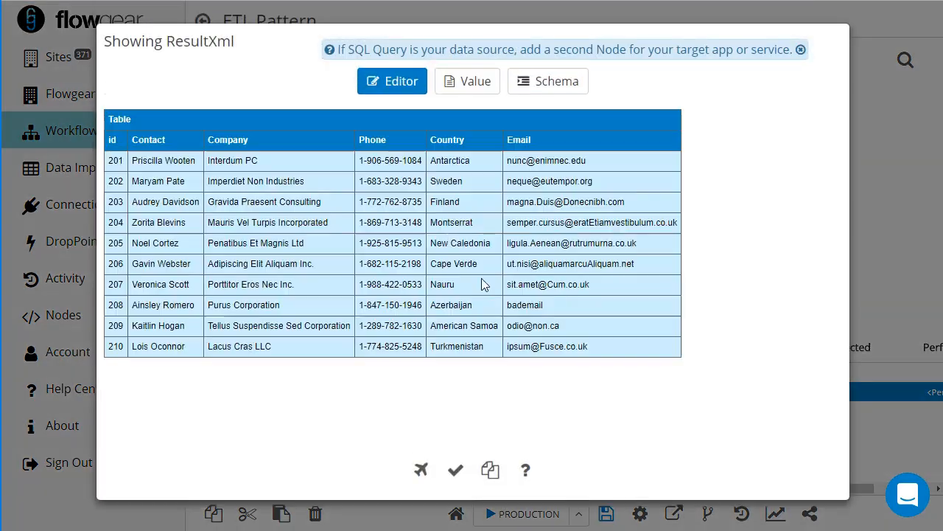
pyautogui.click(461, 87)
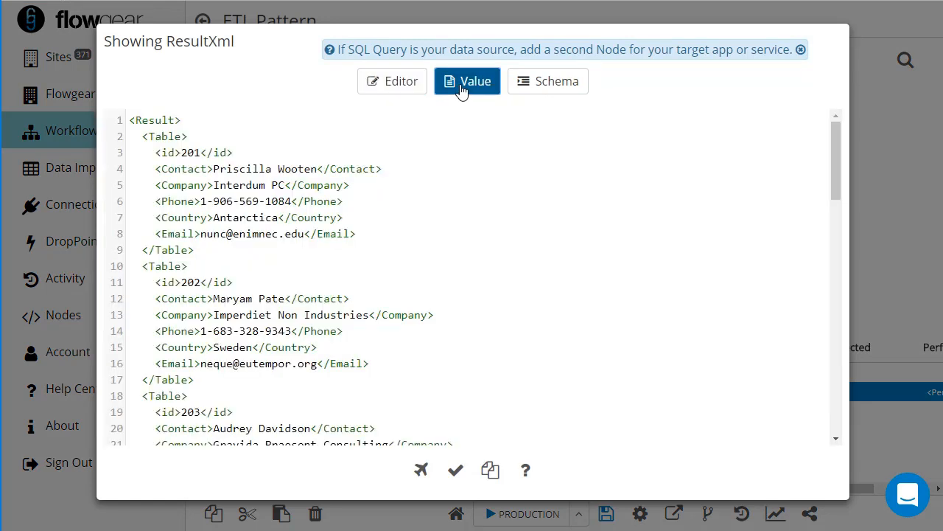
pyautogui.click(404, 92)
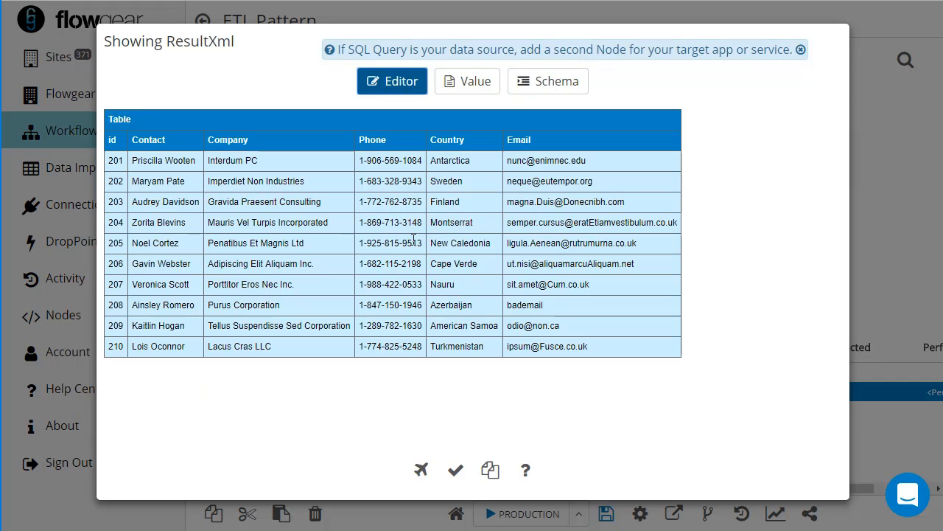
pyautogui.click(421, 472)
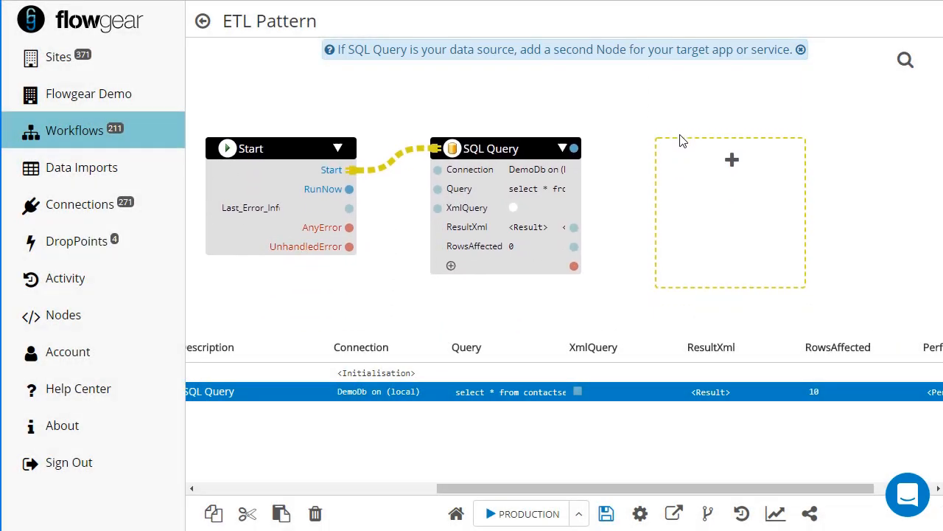
pyautogui.moveTo(542, 230)
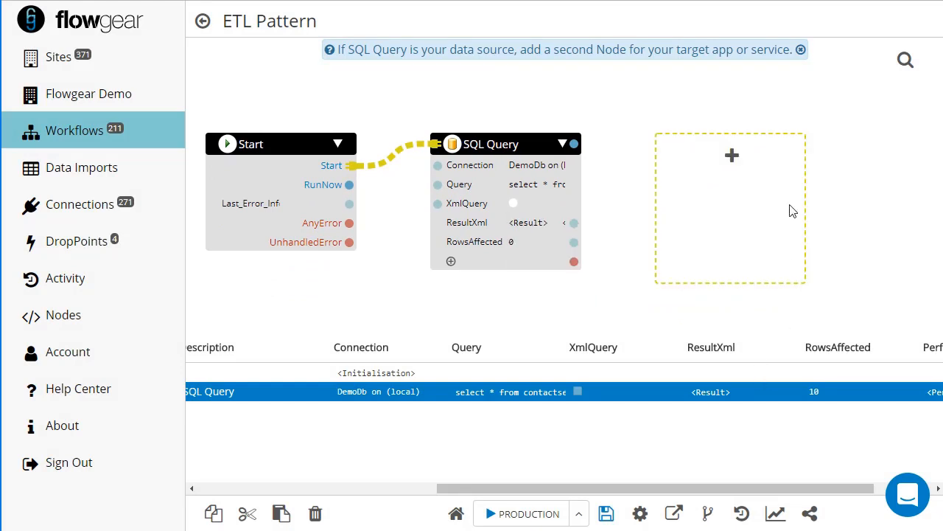
# Add a QuickMap node after the SQL Query node.
pyautogui.moveTo(792, 211); pyautogui.dragTo(618, 211)
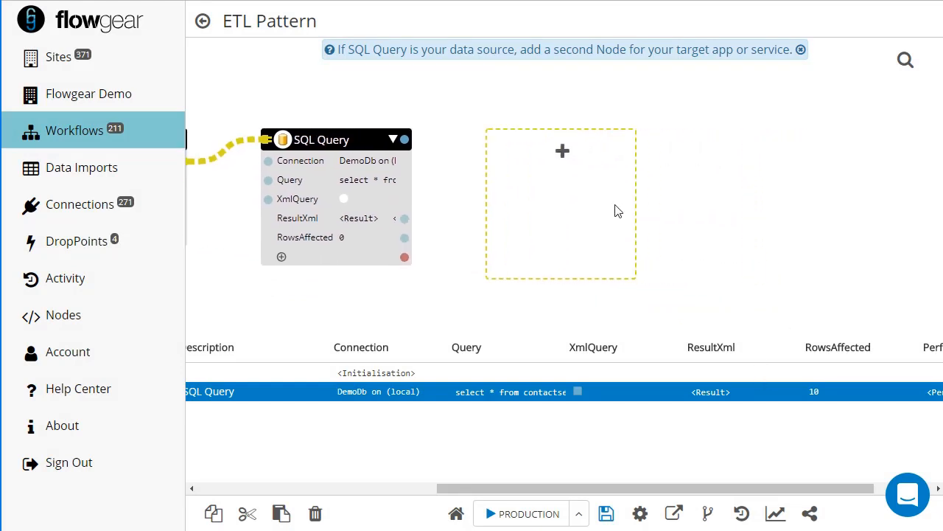
pyautogui.click(564, 152)
pyautogui.write('qui')
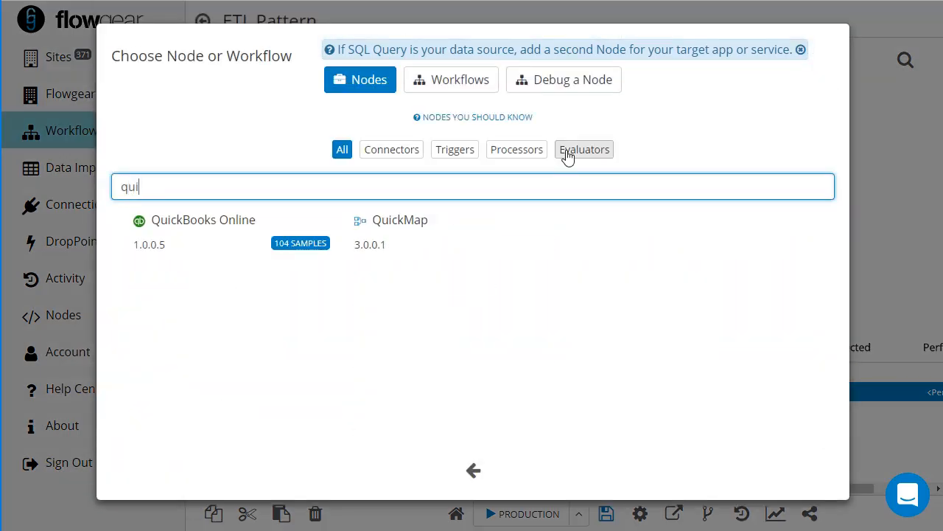
pyautogui.click(422, 236)
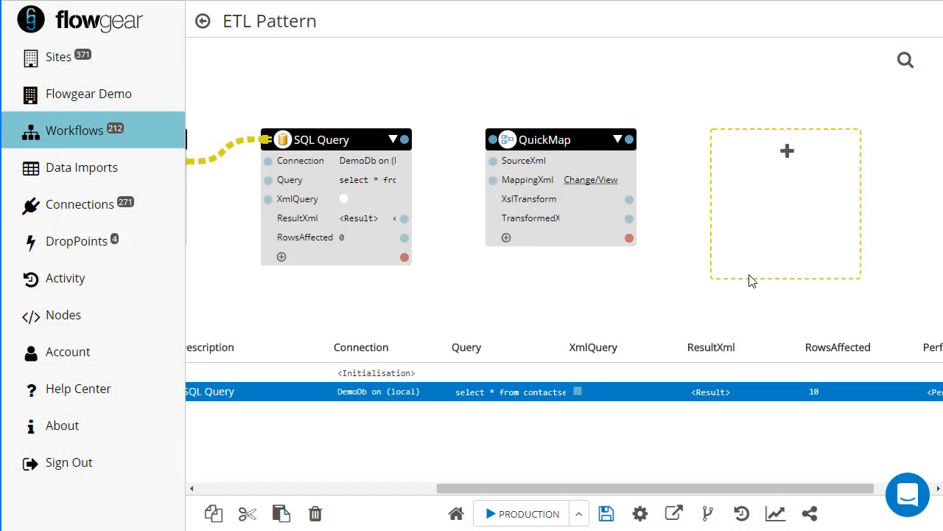
# Add a Salesforce node after QuickMap and set its connection to Salesforce Dev (16 Nov 2017).
pyautogui.click(788, 152)
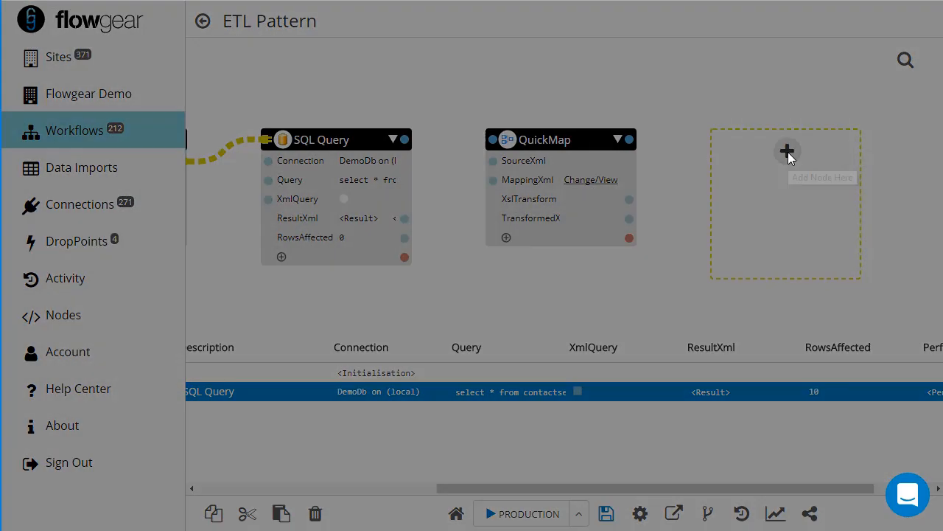
pyautogui.write('sales')
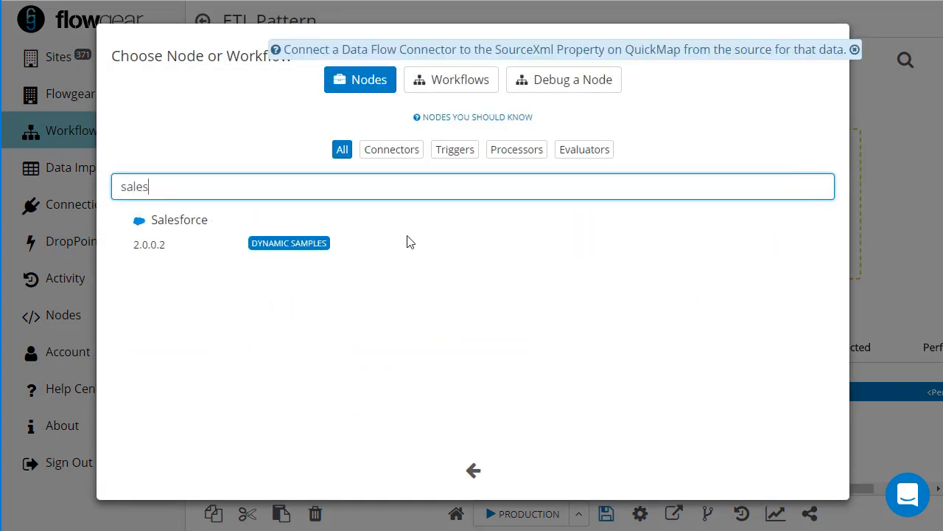
pyautogui.click(233, 238)
pyautogui.click(743, 157)
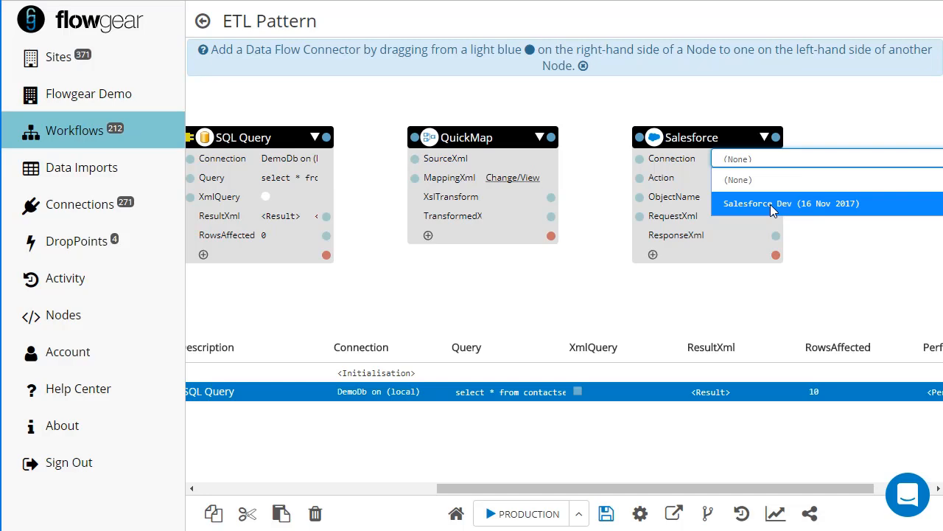
pyautogui.click(771, 204)
# Apply the Create Contact sample to the Salesforce node.
pyautogui.click(689, 139)
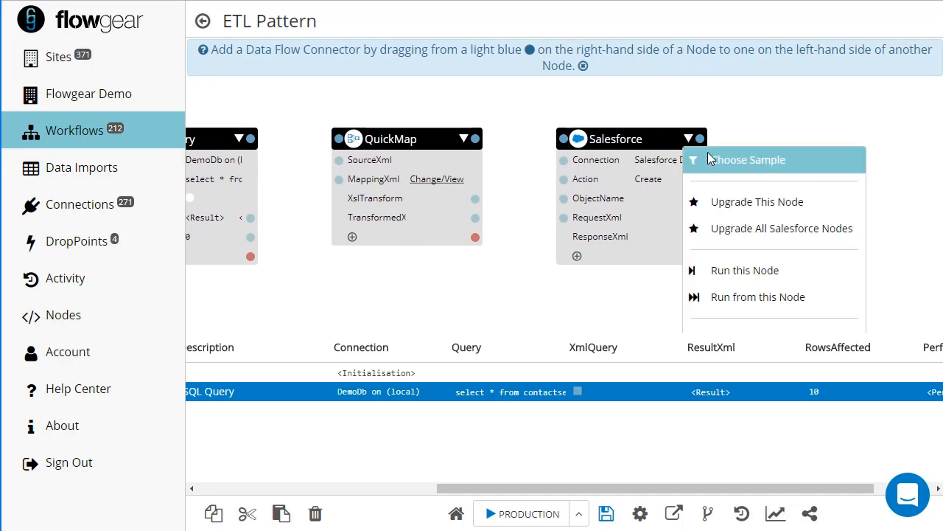
pyautogui.click(711, 157)
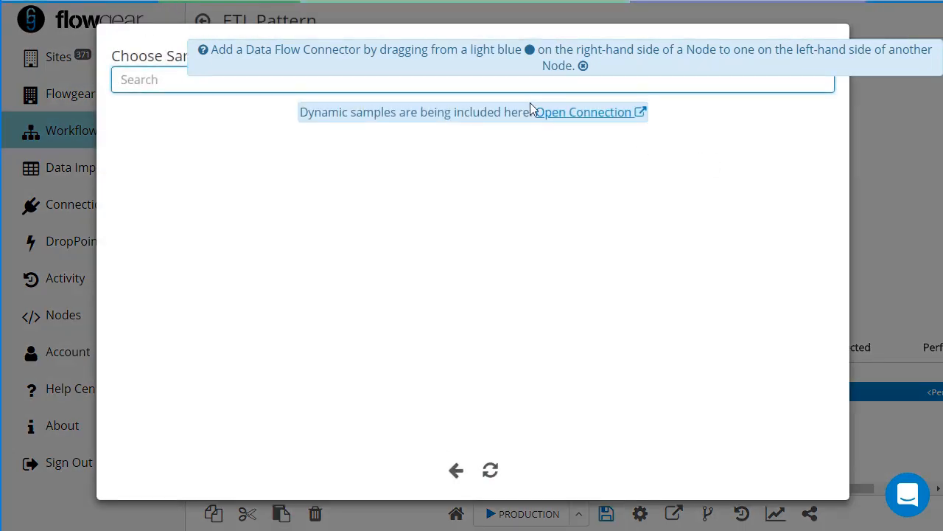
pyautogui.click(583, 66)
pyautogui.click(592, 80)
pyautogui.write('c')
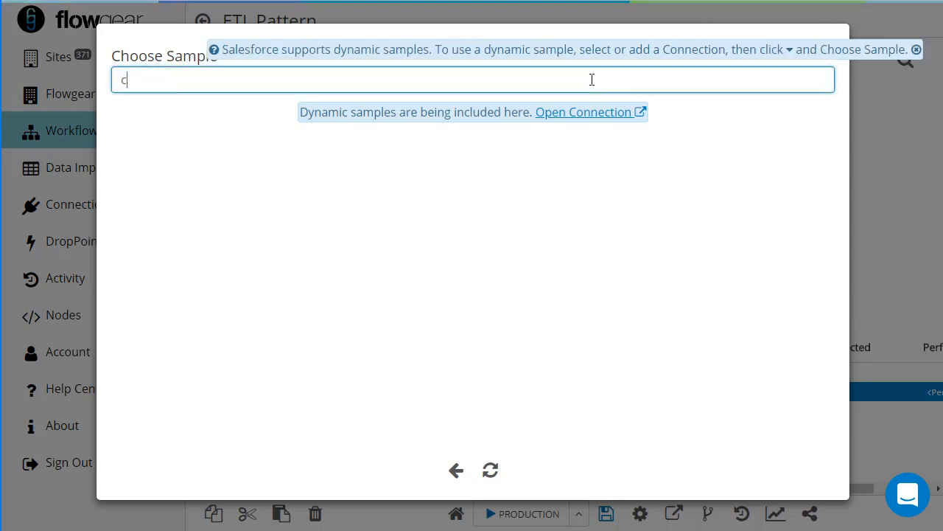
pyautogui.write('reate cont')
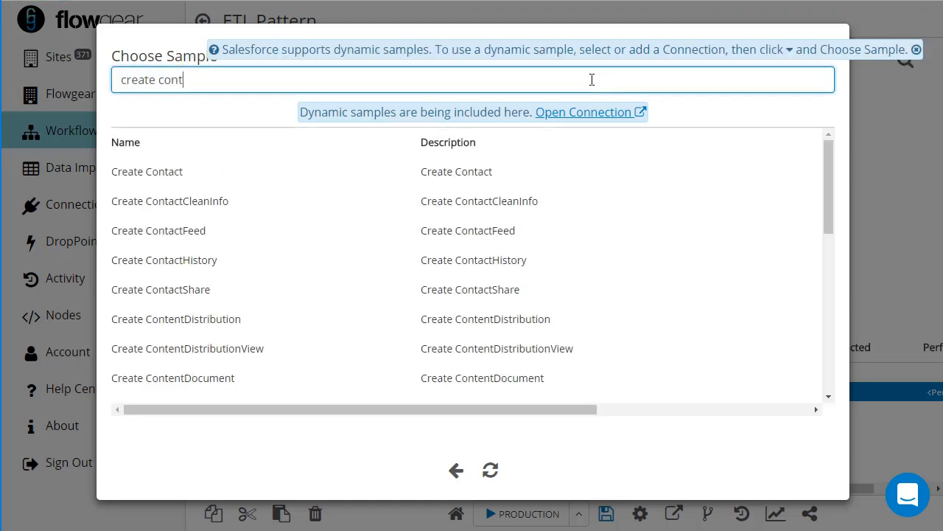
pyautogui.click(394, 171)
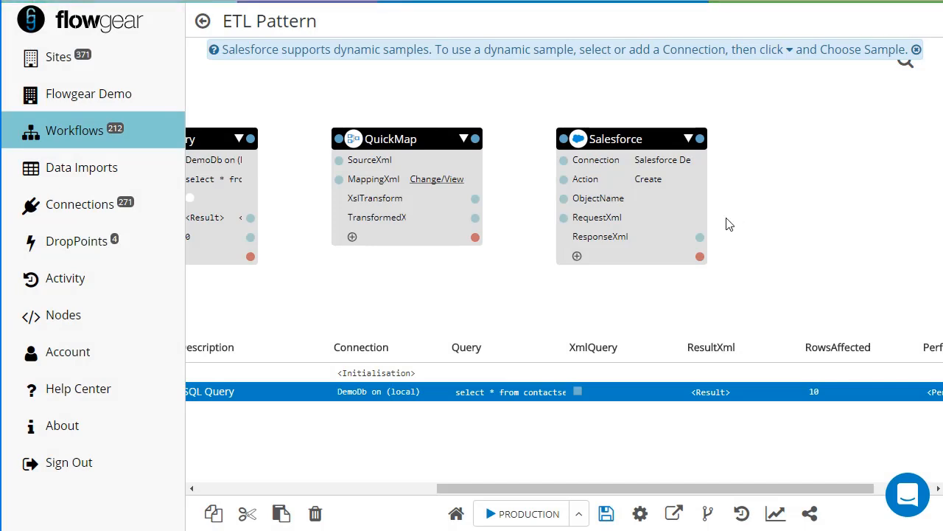
# Examine the contact fields in the Salesforce node's RequestXml.
pyautogui.click(678, 224)
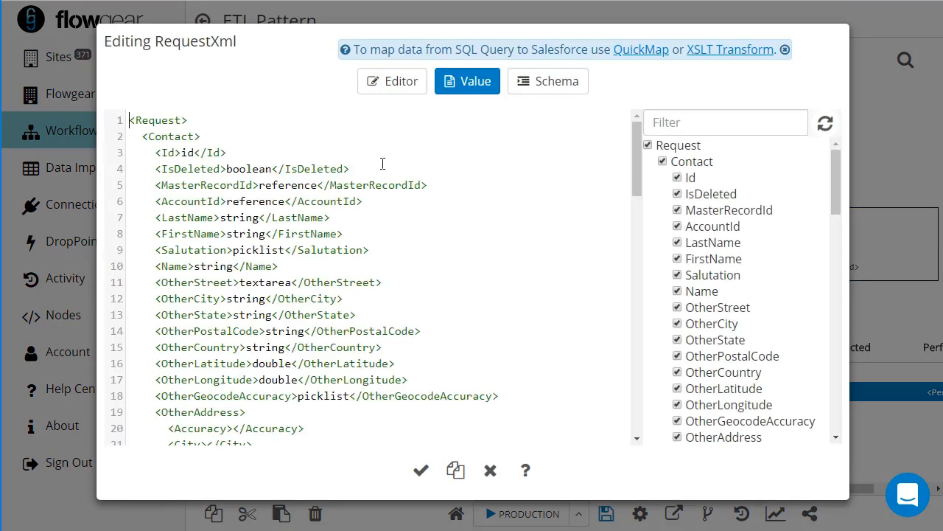
pyautogui.scroll(-3, 529, 216)
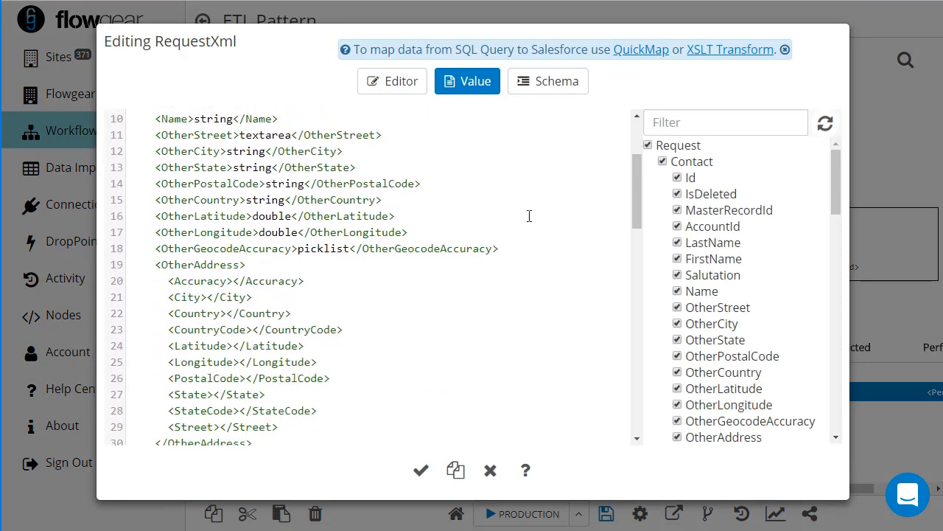
pyautogui.scroll(3, 529, 216)
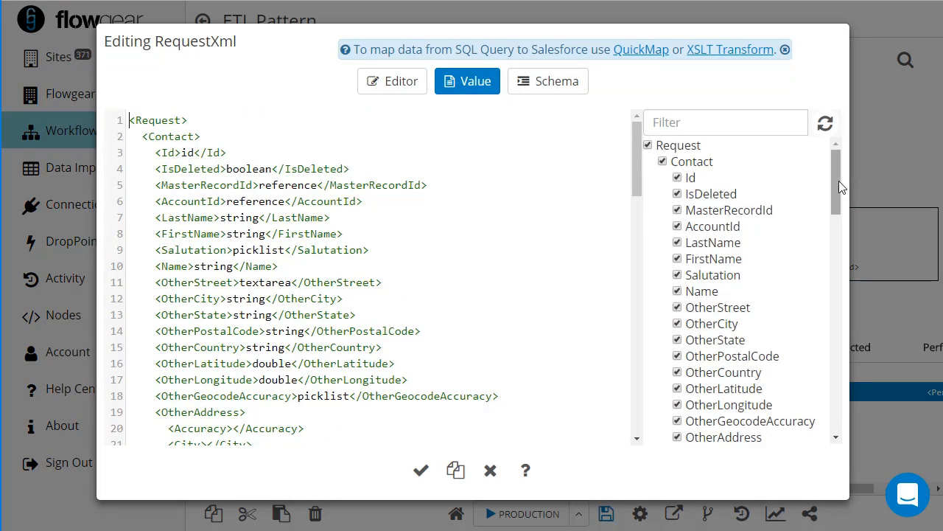
pyautogui.moveTo(838, 181)
pyautogui.mouseDown()
pyautogui.moveTo(828, 260)
pyautogui.moveTo(832, 176)
pyautogui.mouseUp()
pyautogui.click(421, 469)
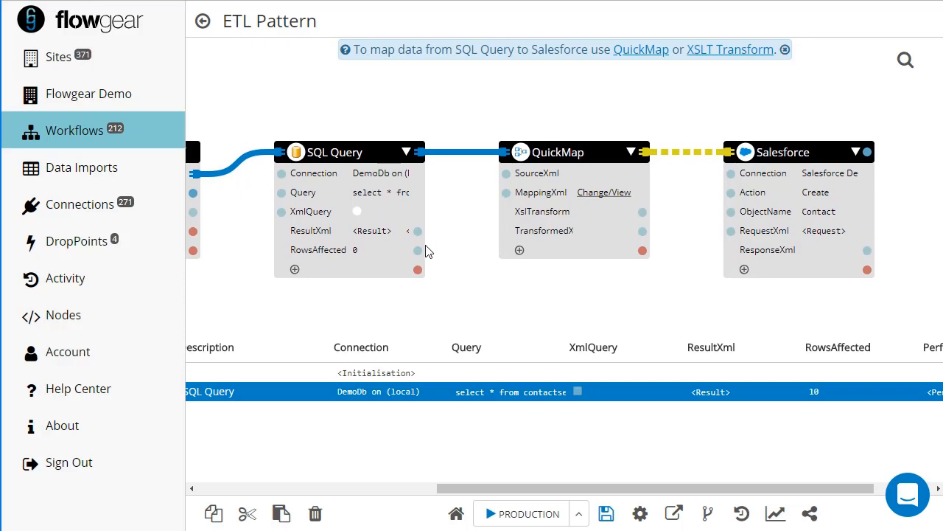
# Connect the SQL Query's ResultXml to QuickMap's SourceXml, and QuickMap's transformed XML output to Salesforce's RequestXml.
pyautogui.moveTo(372, 230)
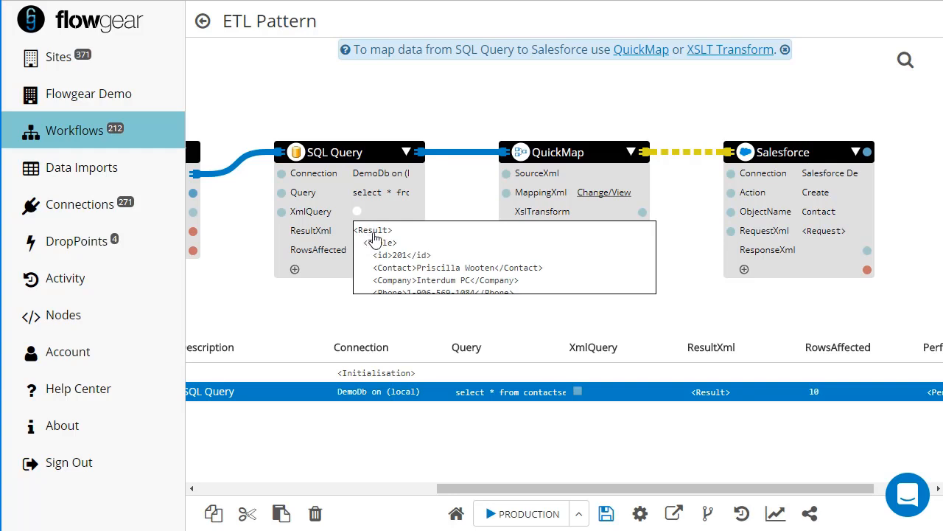
pyautogui.moveTo(418, 230); pyautogui.dragTo(506, 173)
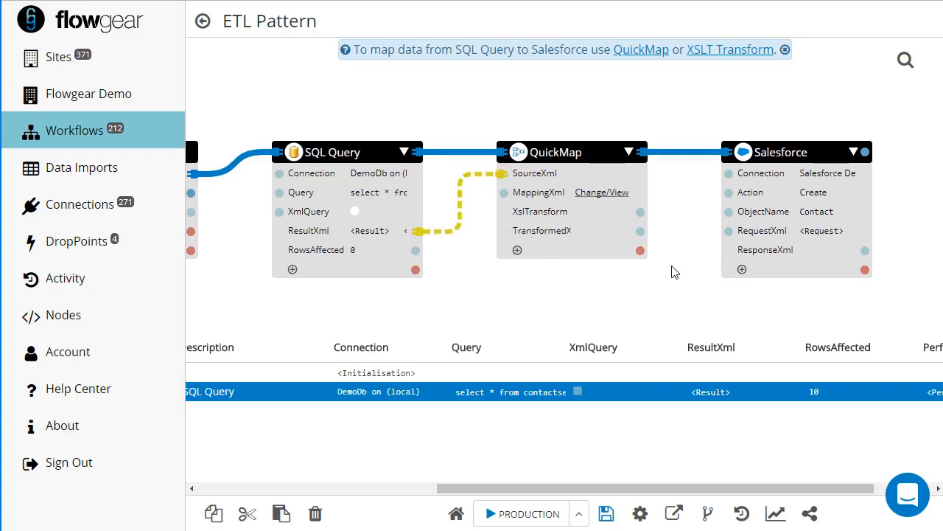
pyautogui.moveTo(824, 234)
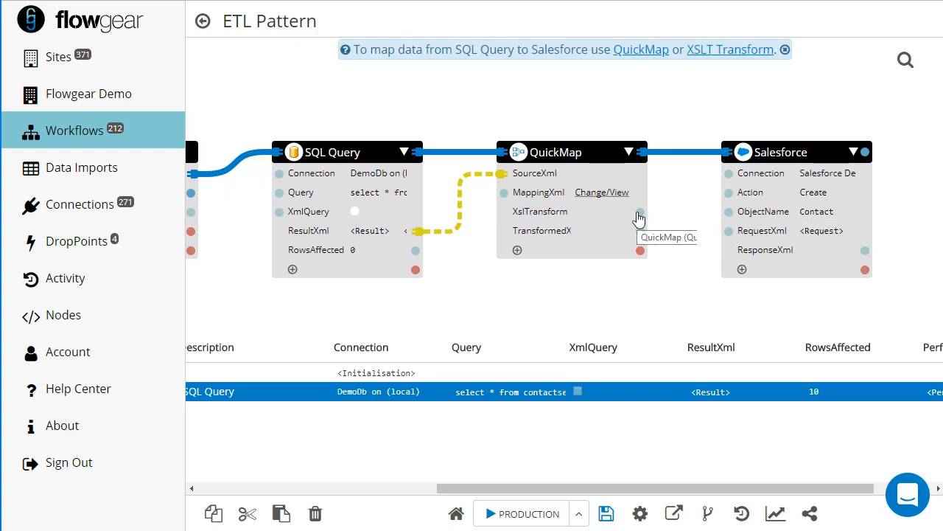
pyautogui.moveTo(639, 214); pyautogui.dragTo(667, 204)
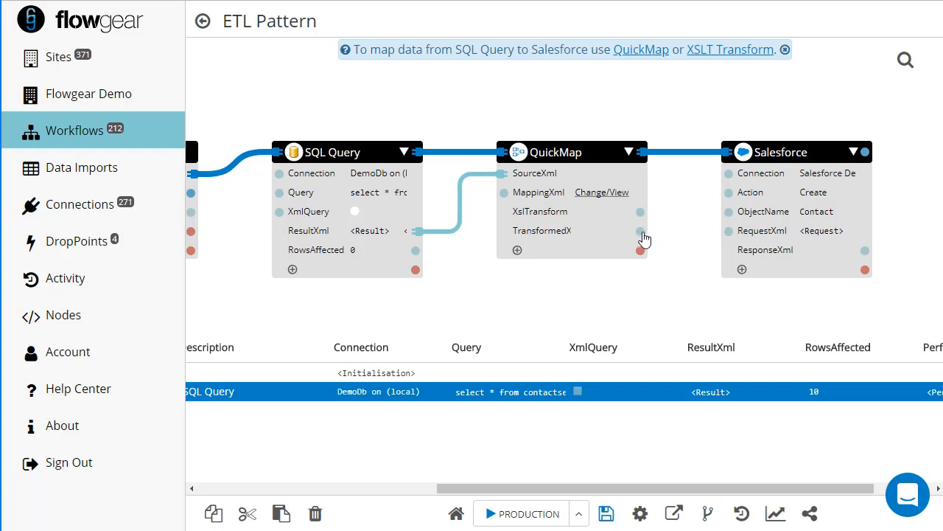
pyautogui.moveTo(642, 233); pyautogui.dragTo(717, 234)
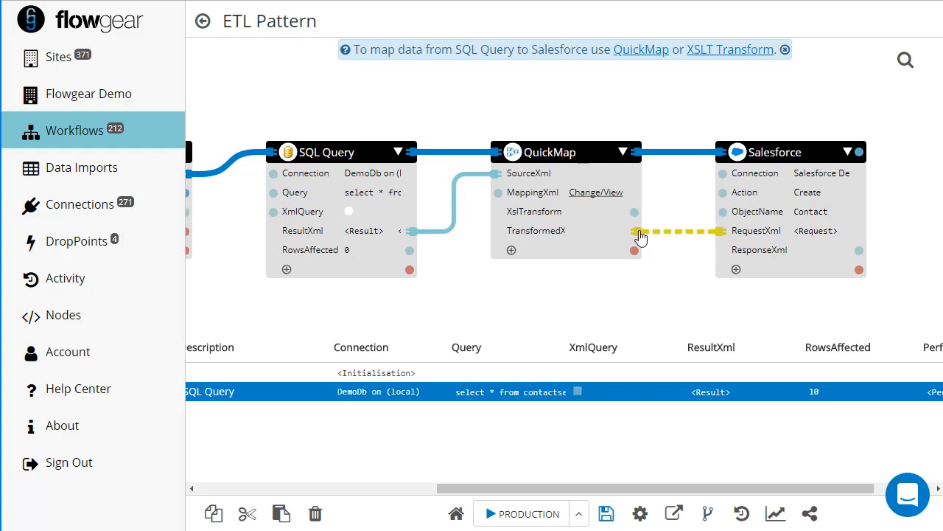
# Map the source Table to the Salesforce Contact record and the source Contact field to LastName in QuickMap's MappingXml.
pyautogui.click(613, 199)
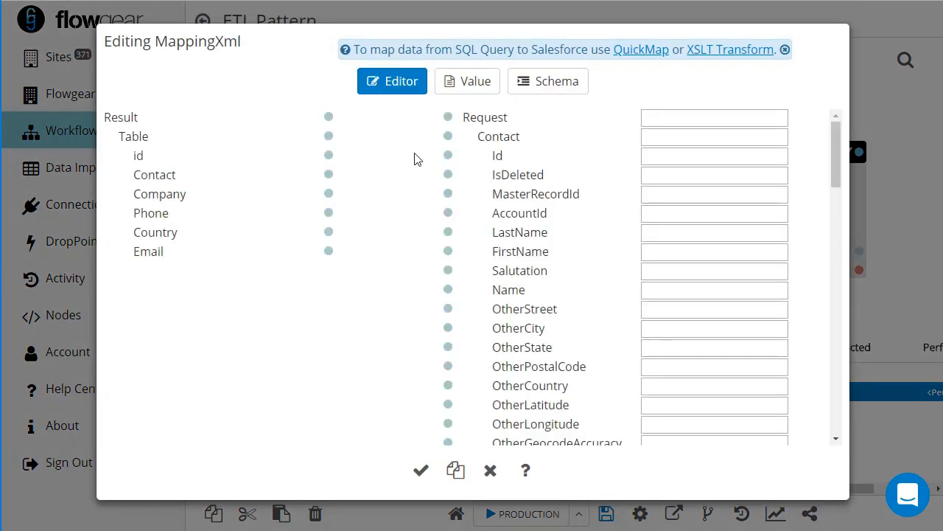
pyautogui.moveTo(331, 140); pyautogui.dragTo(449, 146)
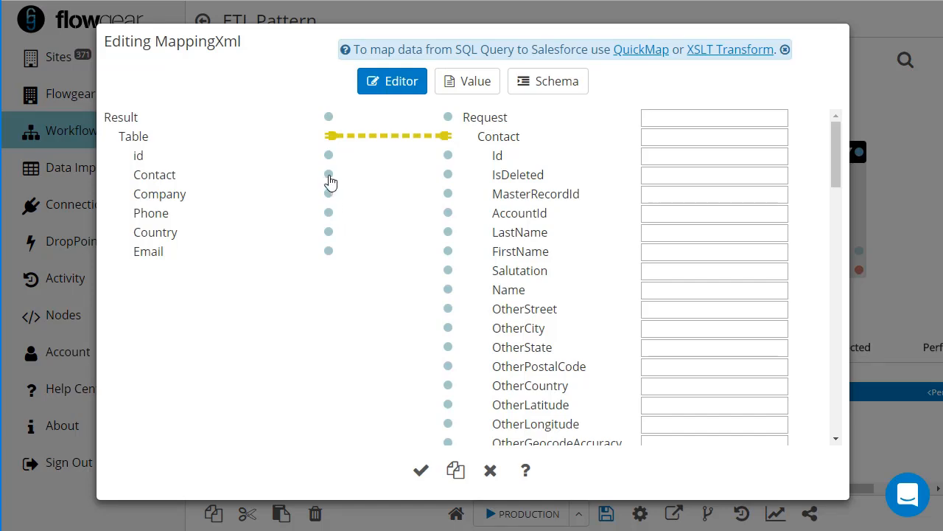
pyautogui.moveTo(329, 175); pyautogui.dragTo(449, 233)
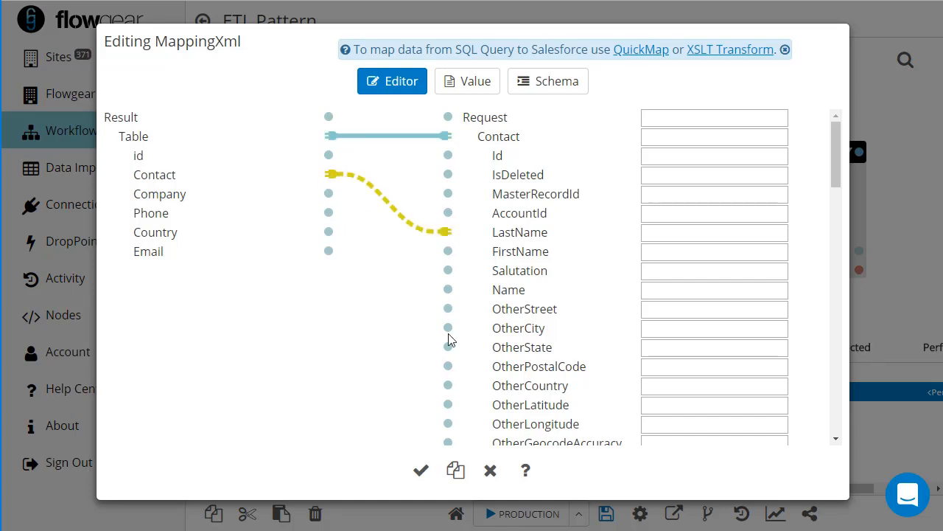
pyautogui.click(421, 469)
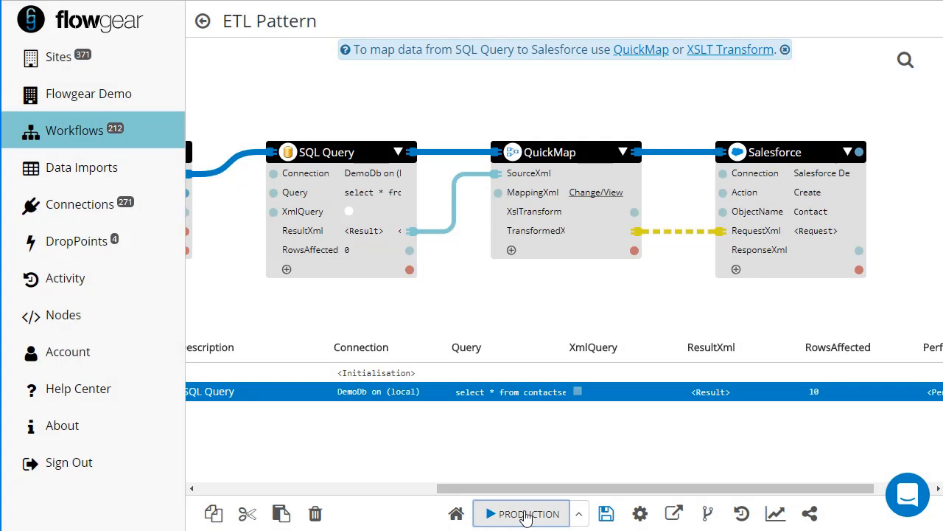
# Run the workflow and inspect the Salesforce node's ResponseXml in both table and raw XML form.
pyautogui.click(527, 513)
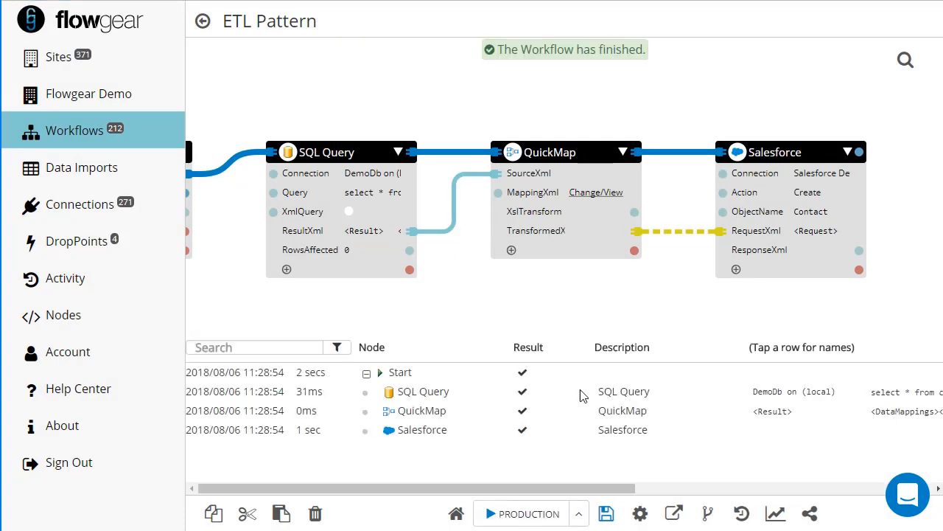
pyautogui.click(441, 436)
pyautogui.moveTo(524, 490); pyautogui.dragTo(794, 490)
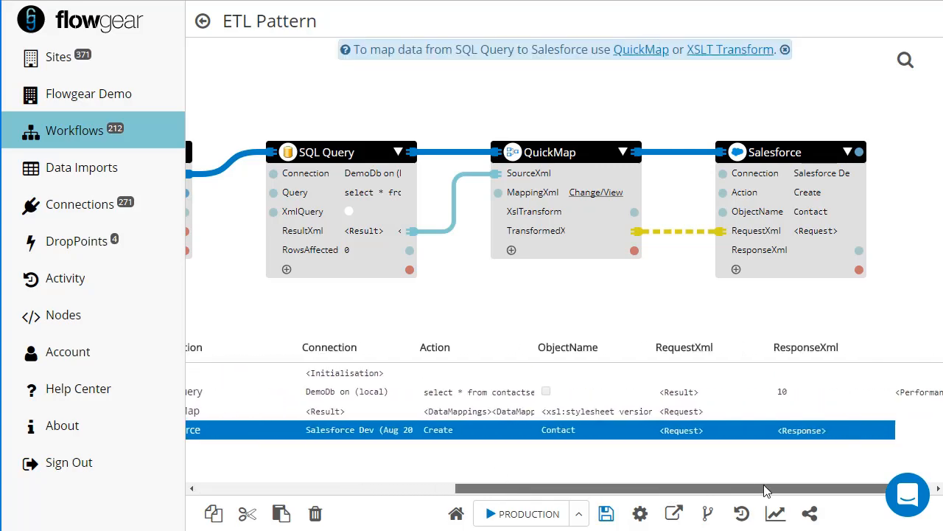
pyautogui.click(809, 433)
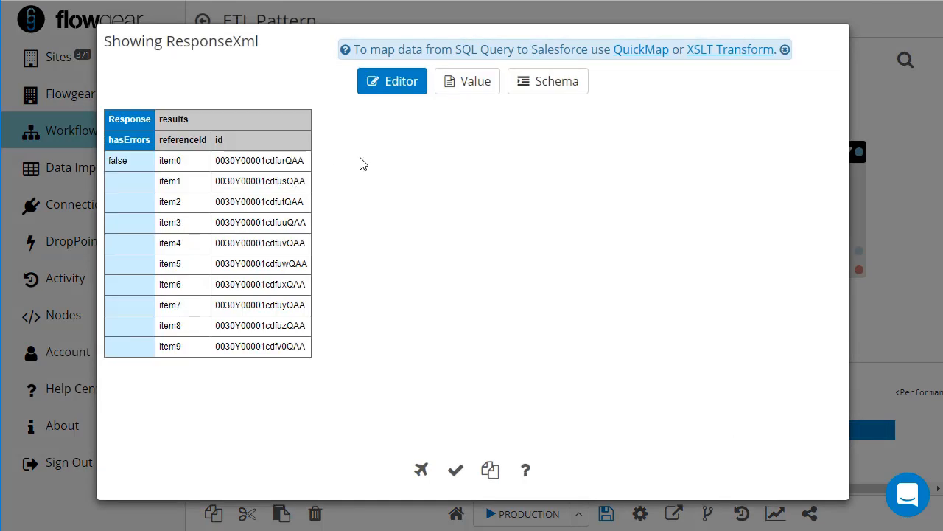
pyautogui.click(467, 83)
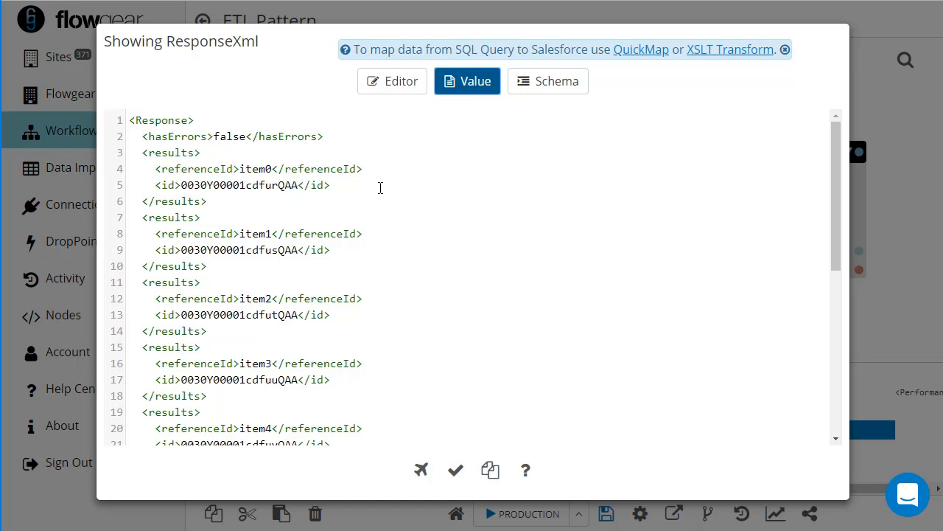
pyautogui.doubleClick(255, 186)
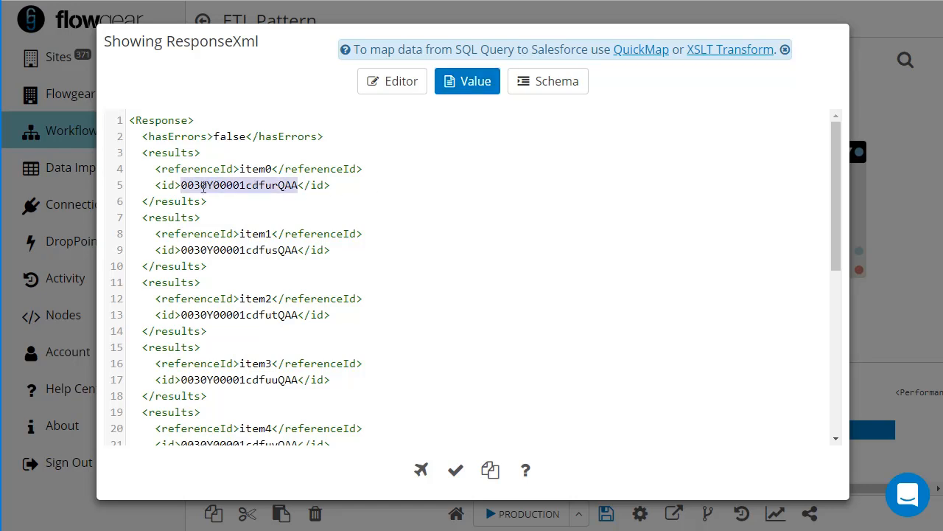
pyautogui.click(402, 92)
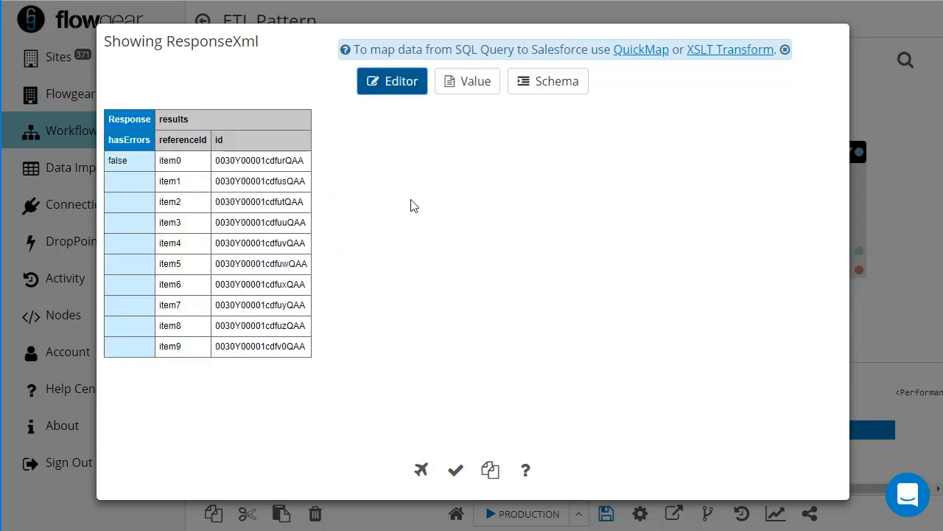
pyautogui.click(455, 469)
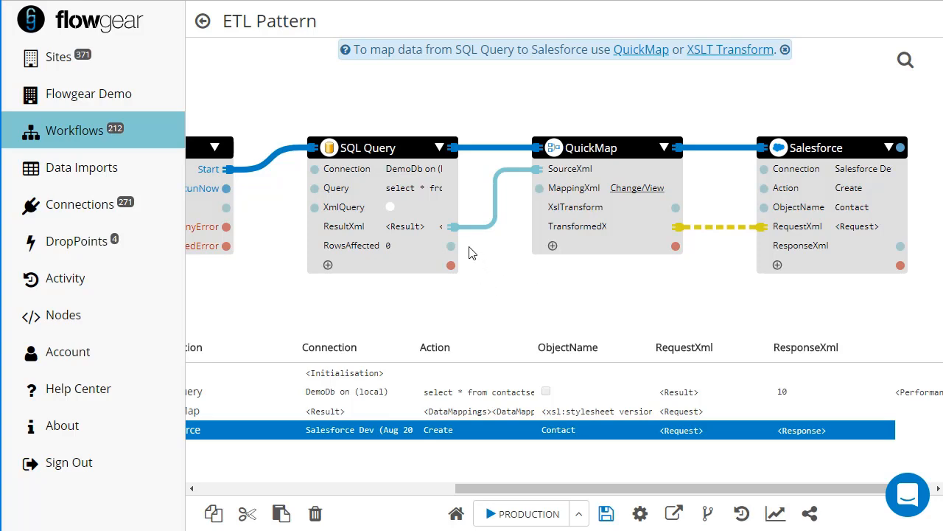
# Inspect the contact rows in the SQL Query's logged ResultXml, highlighting the email value of record 208.
pyautogui.click(686, 394)
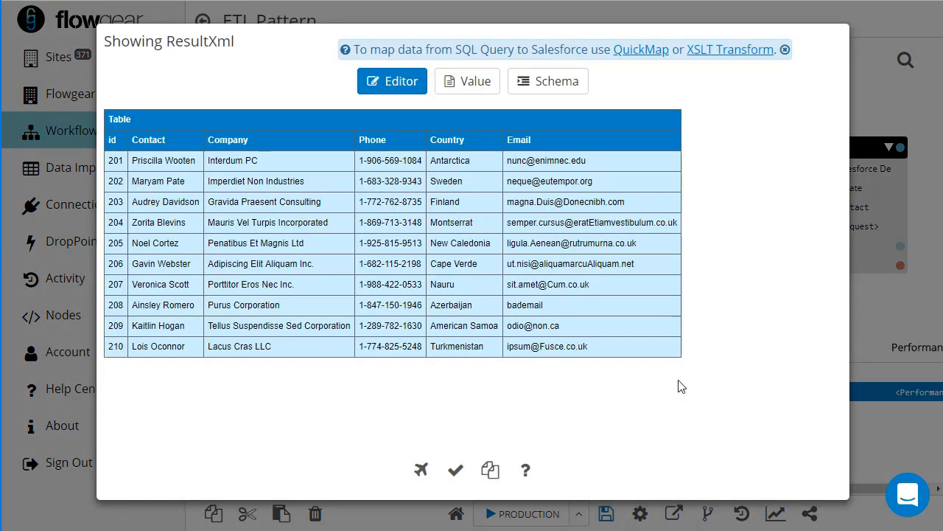
pyautogui.doubleClick(531, 309)
pyautogui.click(456, 470)
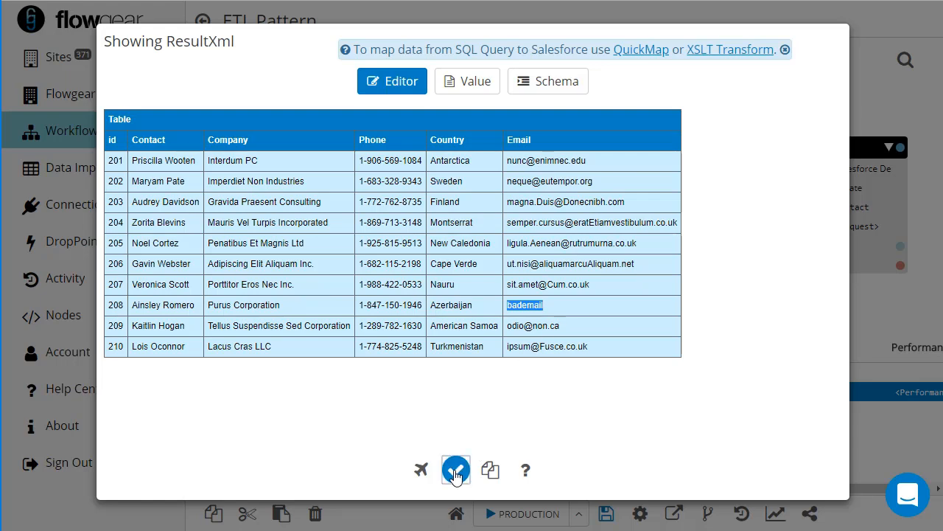
# Map the source Email field to the Salesforce contact's Email field in QuickMap's MappingXml.
pyautogui.click(636, 190)
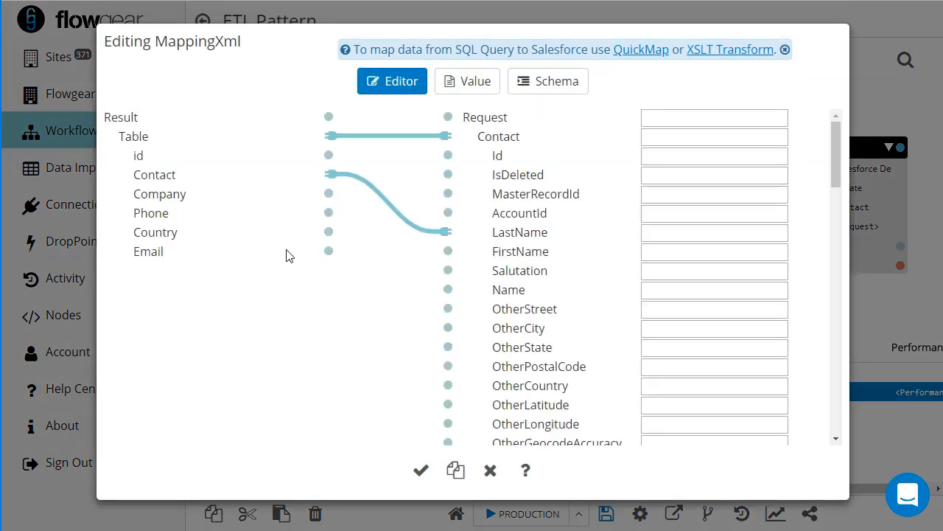
pyautogui.scroll(-8, 516, 302)
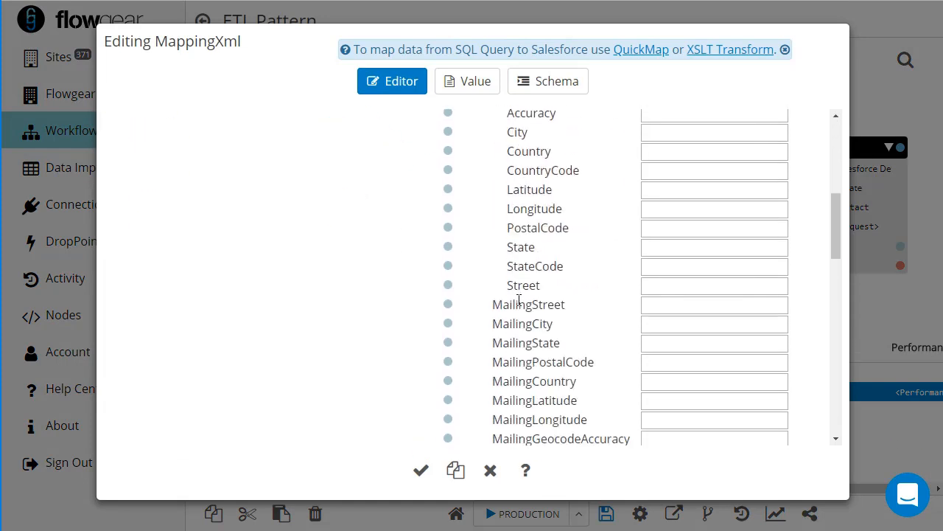
pyautogui.scroll(-3, 519, 300)
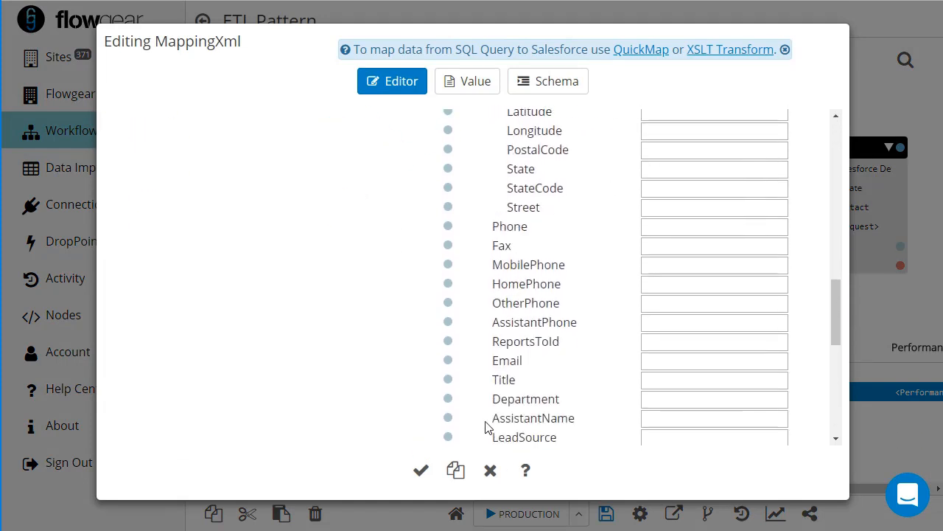
pyautogui.click(447, 361)
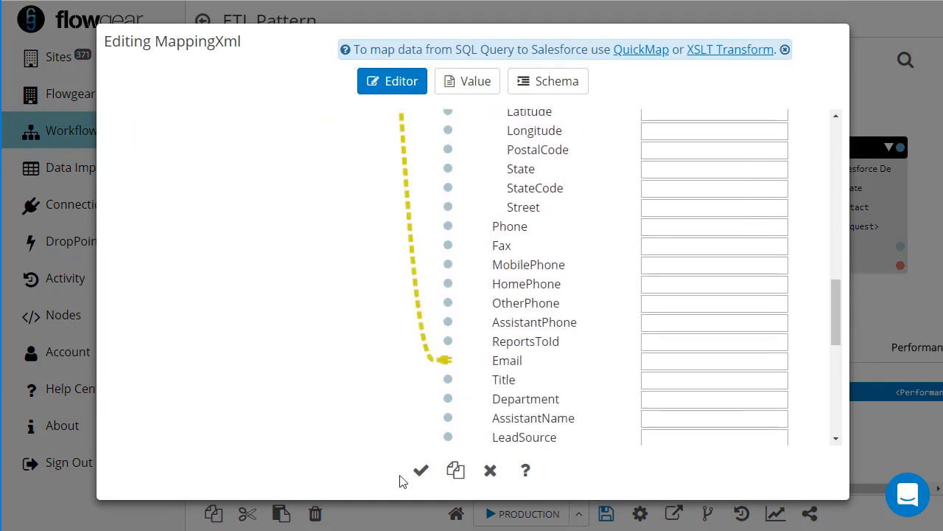
pyautogui.click(421, 470)
# Run the workflow again and inspect the Salesforce node's ResponseXml, highlighting the referenceId value.
pyautogui.click(505, 518)
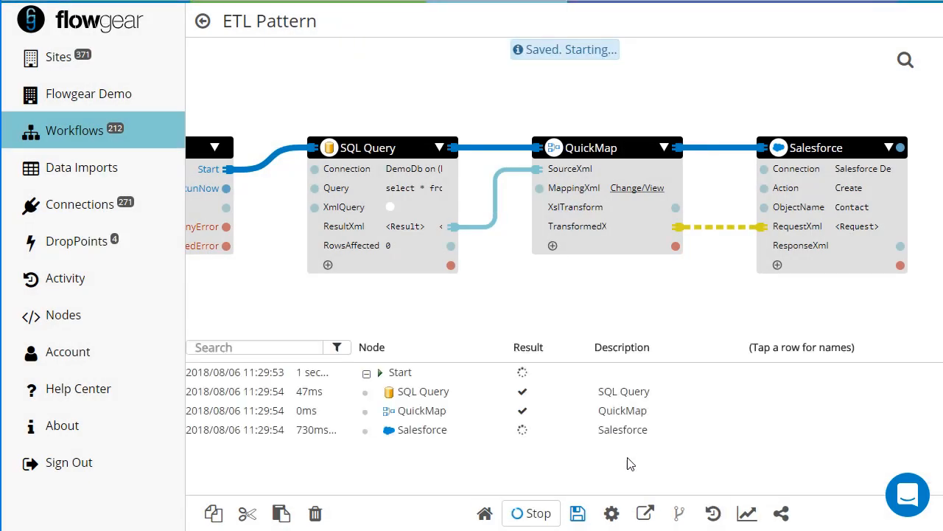
pyautogui.moveTo(626, 492); pyautogui.dragTo(877, 490)
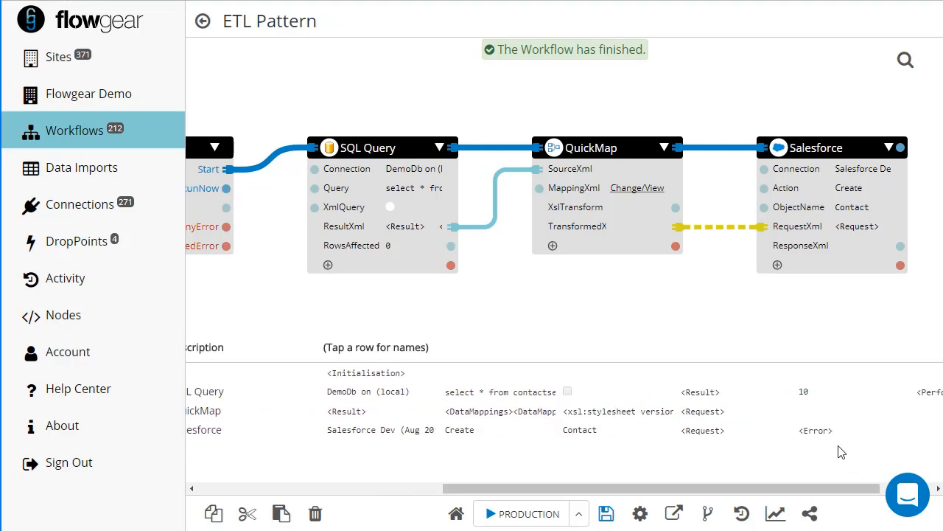
pyautogui.click(825, 435)
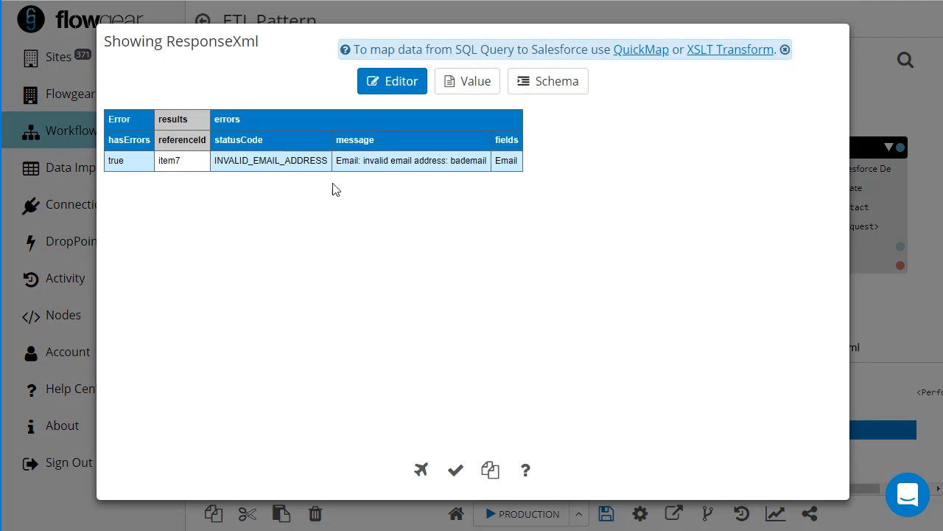
pyautogui.doubleClick(168, 160)
pyautogui.click(887, 107)
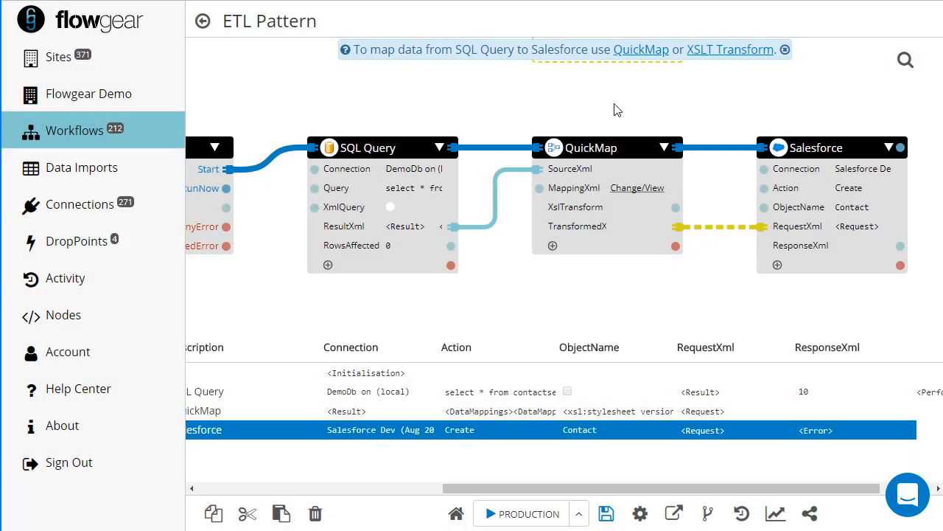
# Add a Splitter node in the empty slot above QuickMap.
pyautogui.moveTo(622, 109); pyautogui.dragTo(597, 108)
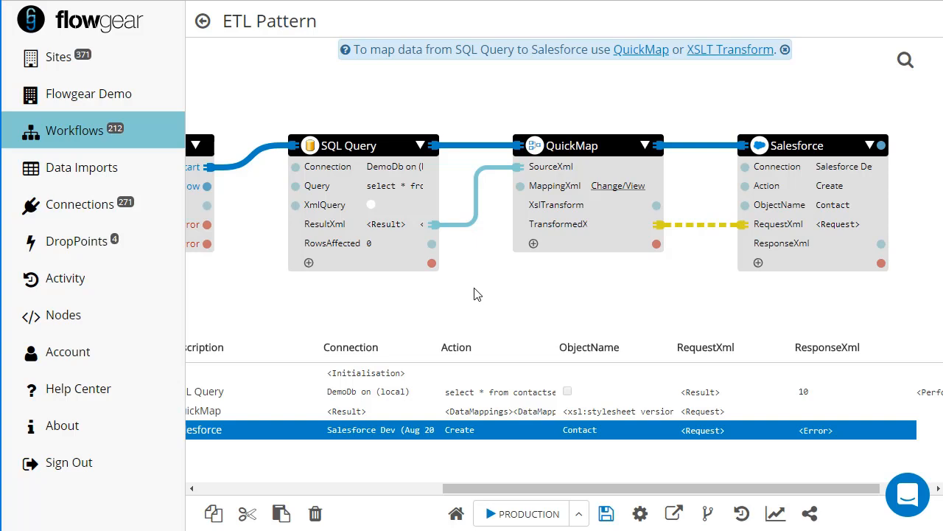
pyautogui.click(523, 103)
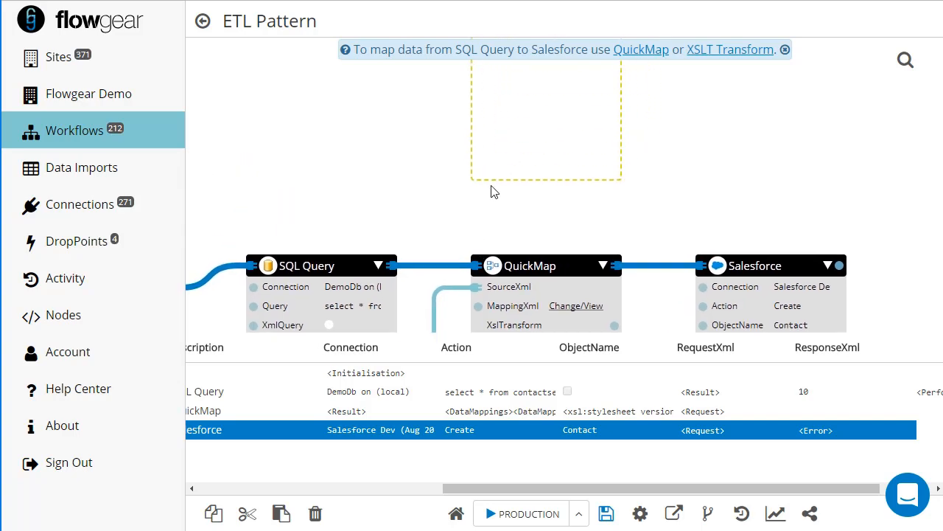
pyautogui.click(534, 112)
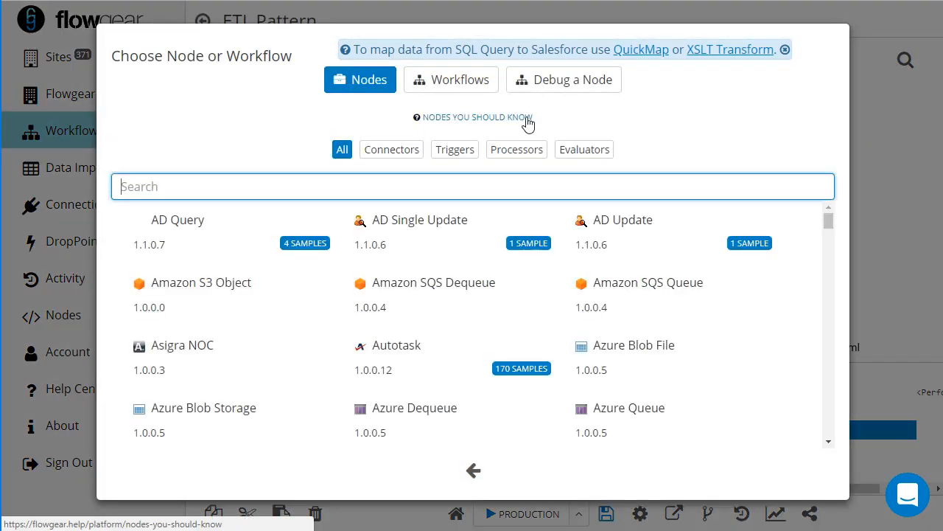
pyautogui.write('spli')
pyautogui.click(438, 219)
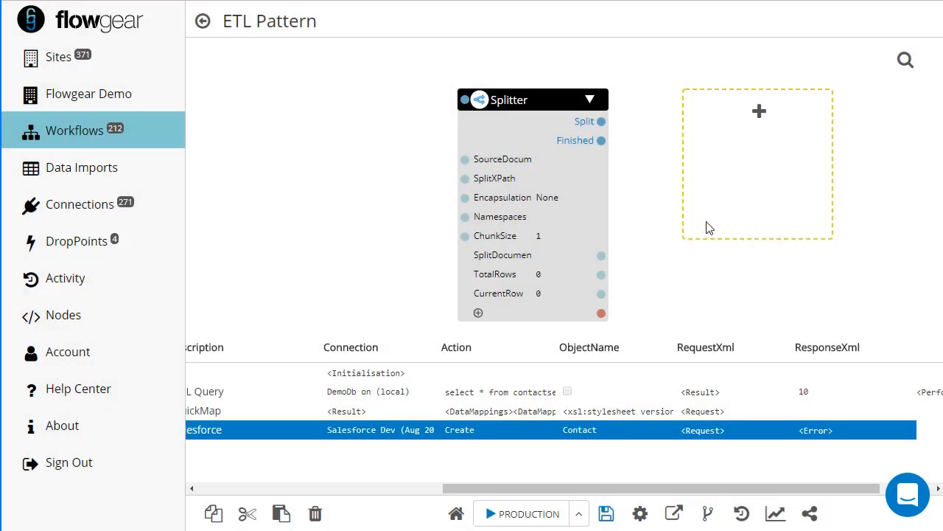
# Place the Splitter between SQL Query and QuickMap, connecting SQL Query's flow to it and ResultXml to its source document input.
pyautogui.click(742, 513)
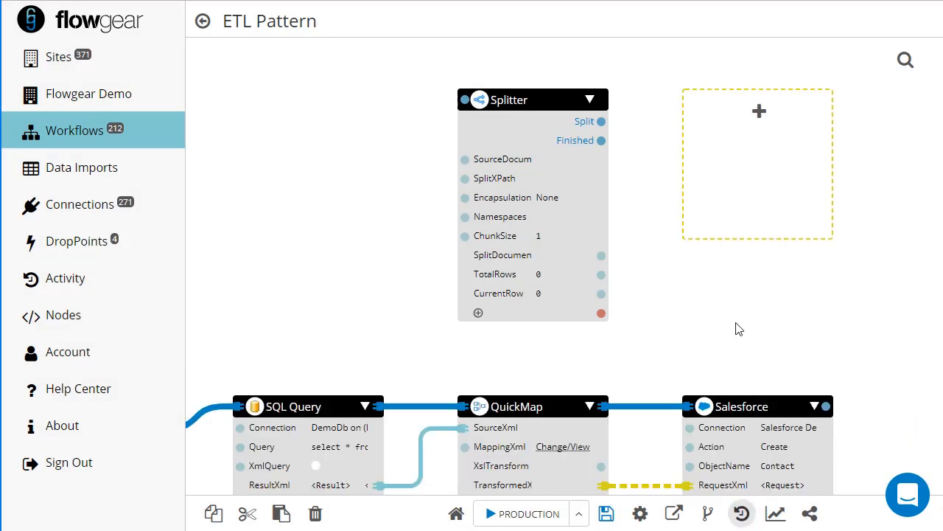
pyautogui.moveTo(566, 53); pyautogui.dragTo(516, 269)
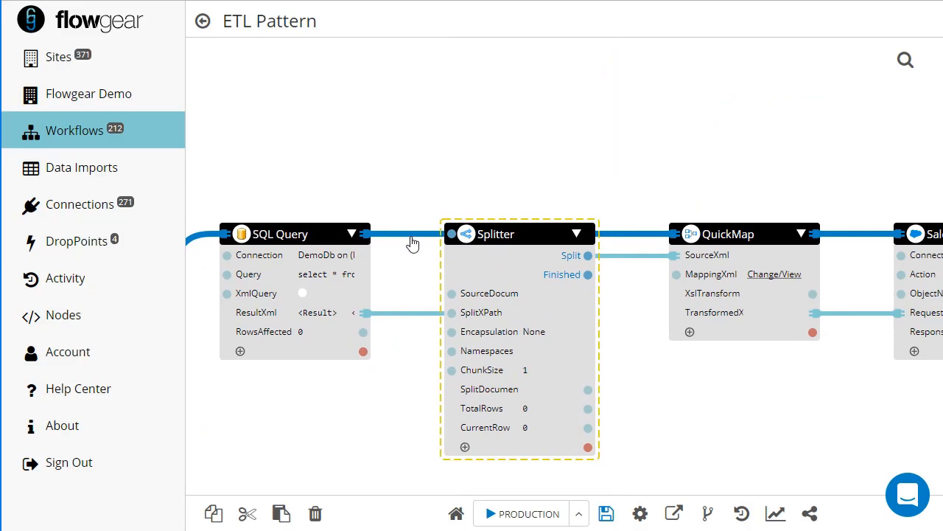
pyautogui.click(433, 234)
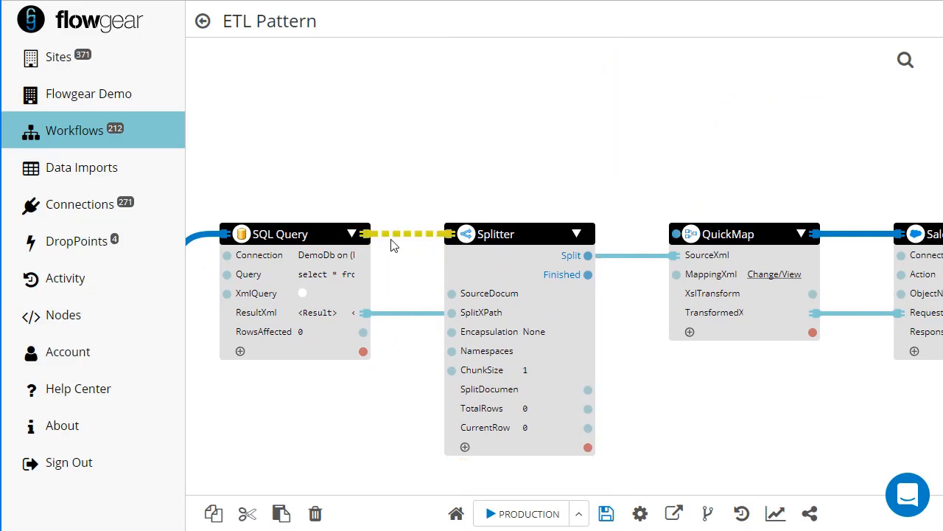
pyautogui.moveTo(427, 315); pyautogui.dragTo(433, 289)
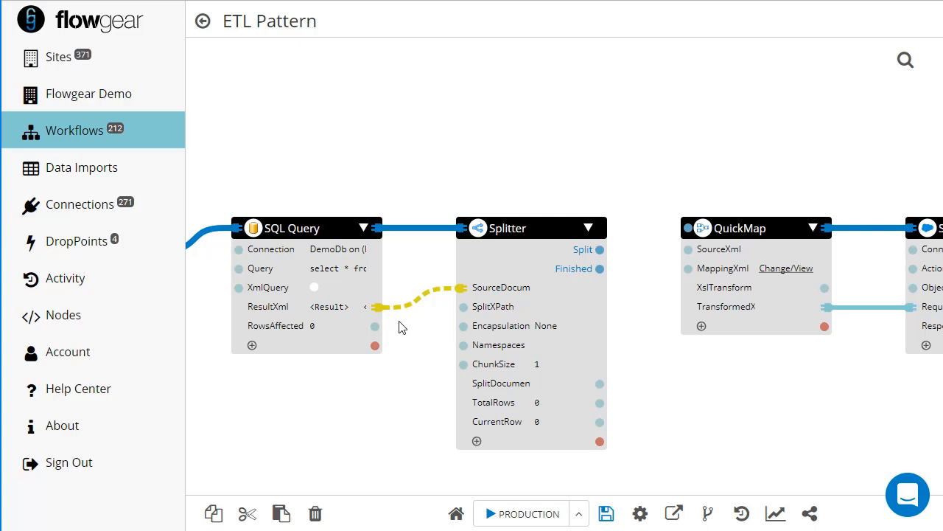
# Set the Splitter's SplitXPath to Result/Table and its Encapsulation to ParentNode.
pyautogui.moveTo(369, 312)
pyautogui.click(564, 306)
pyautogui.write('Result/Table')
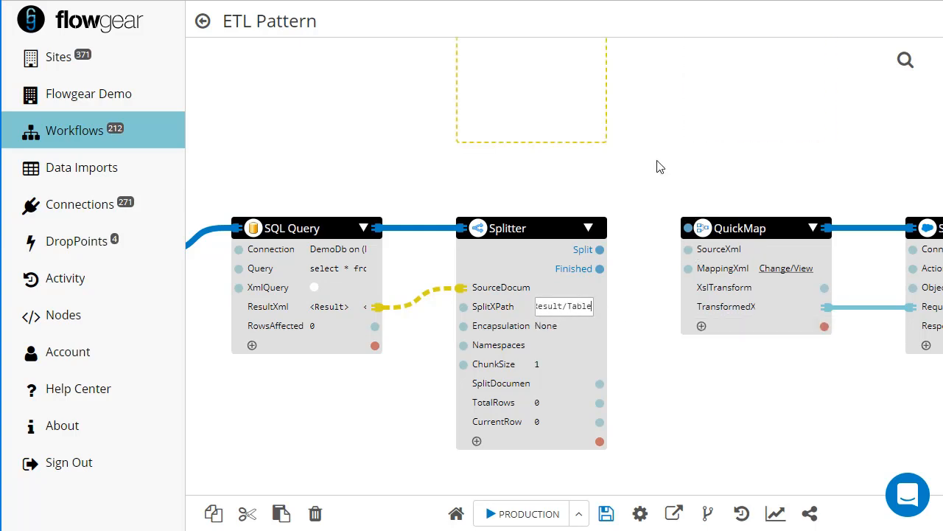
pyautogui.moveTo(654, 188); pyautogui.dragTo(657, 174)
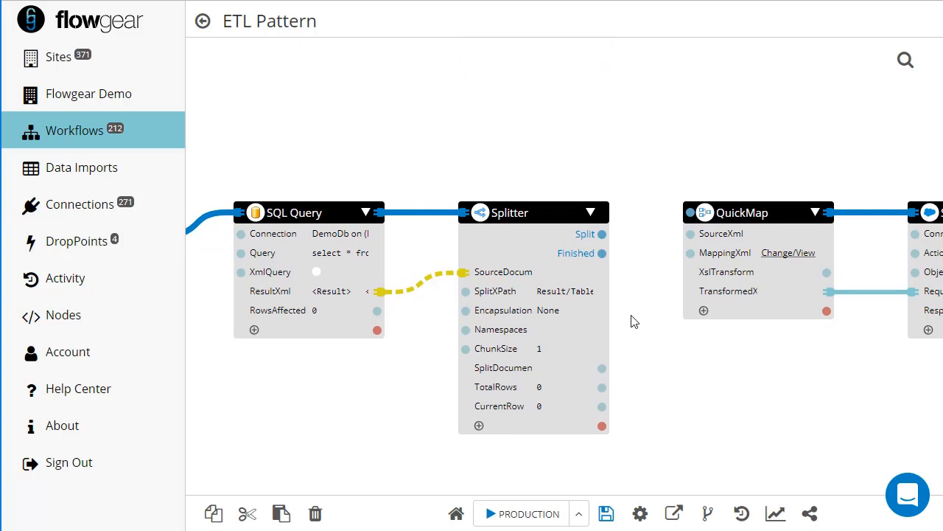
pyautogui.click(567, 313)
pyautogui.click(567, 314)
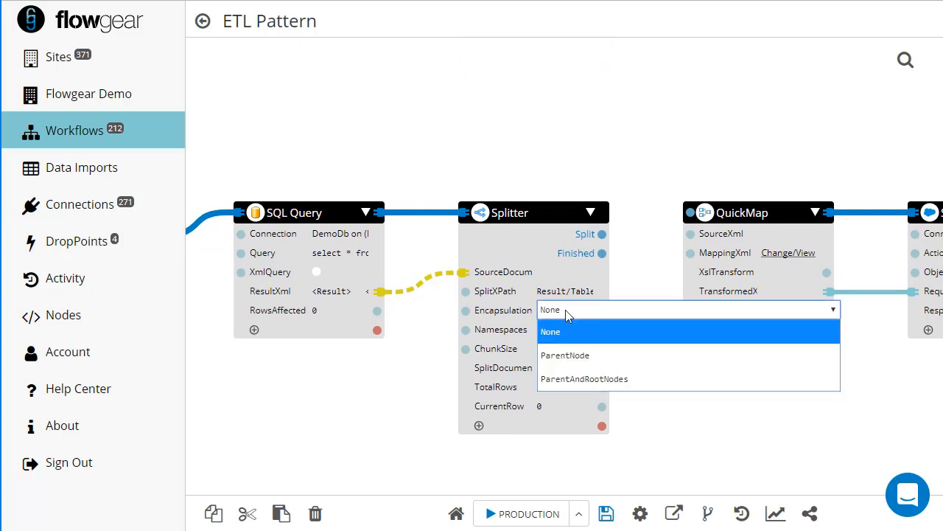
pyautogui.click(623, 361)
# Set the Splitter's ChunkSize to 1 and run the workflow.
pyautogui.click(566, 348)
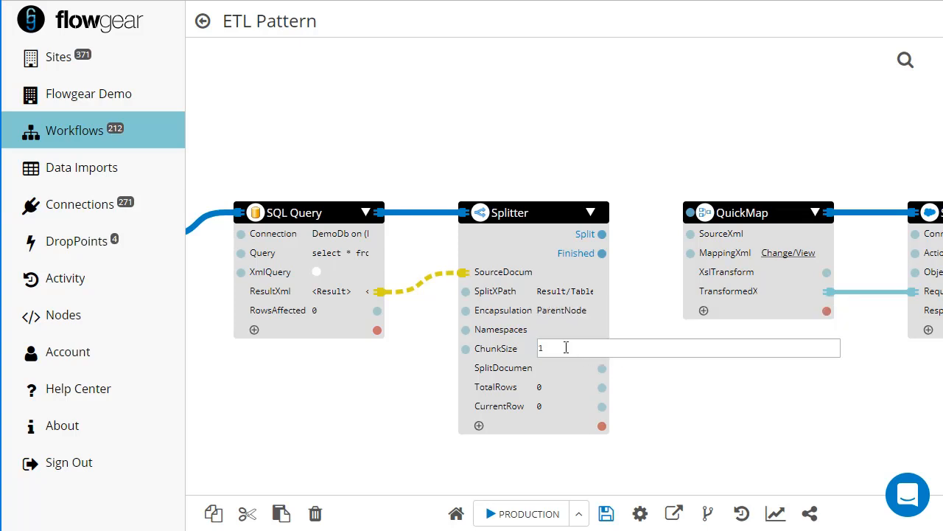
pyautogui.doubleClick(566, 348)
pyautogui.write('1')
pyautogui.click(658, 310)
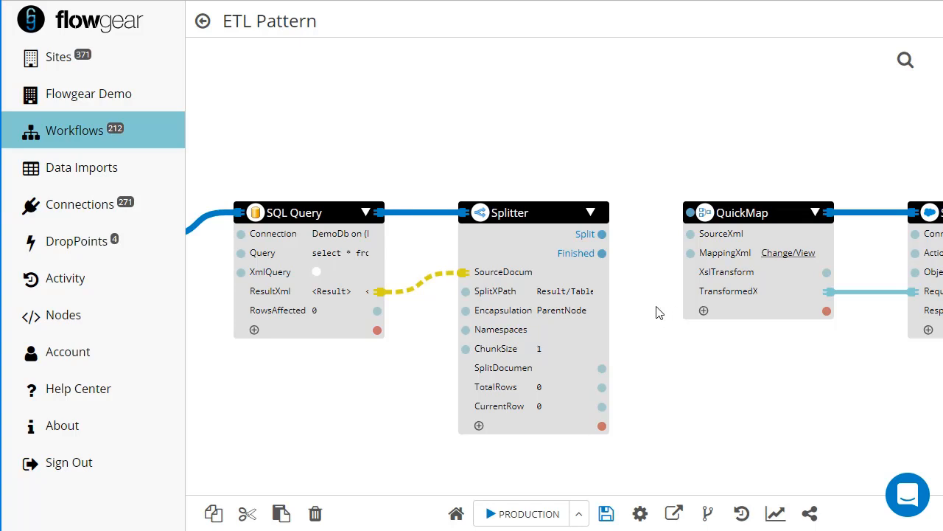
pyautogui.click(549, 516)
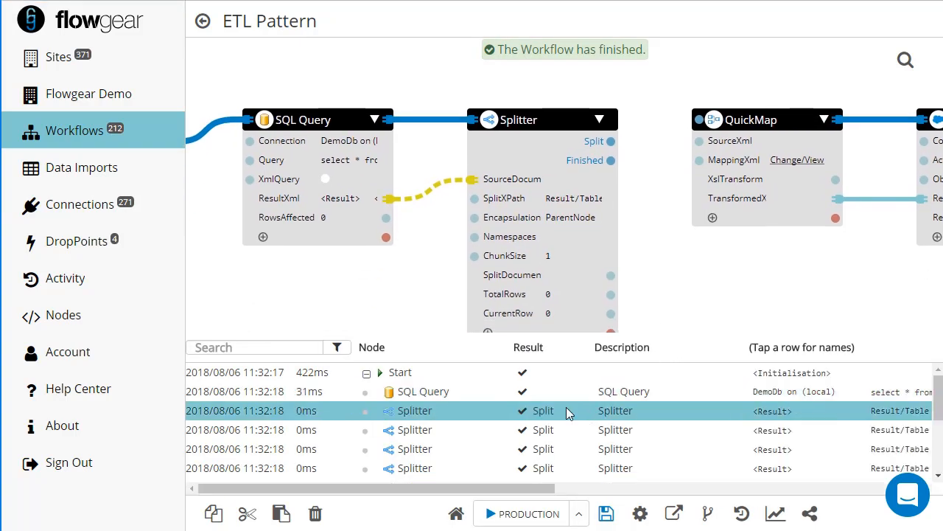
# Inspect the SplitDocumentXml value of the first Splitter entry in the run log, and close the log.
pyautogui.click(566, 407)
pyautogui.moveTo(538, 491); pyautogui.dragTo(870, 493)
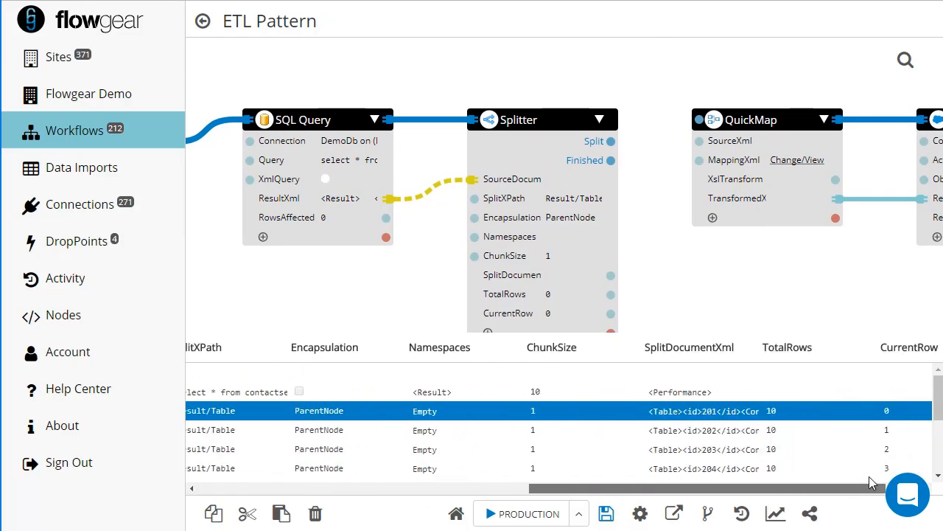
pyautogui.click(715, 418)
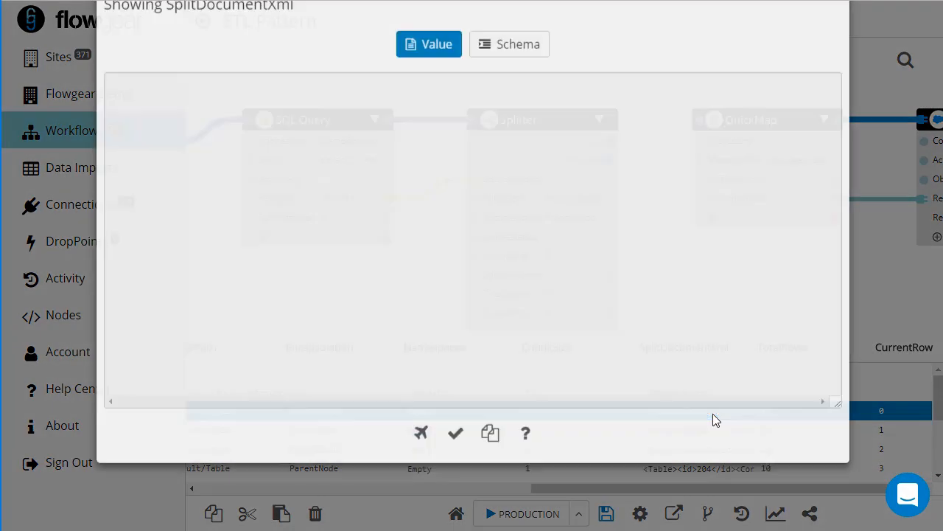
pyautogui.click(481, 83)
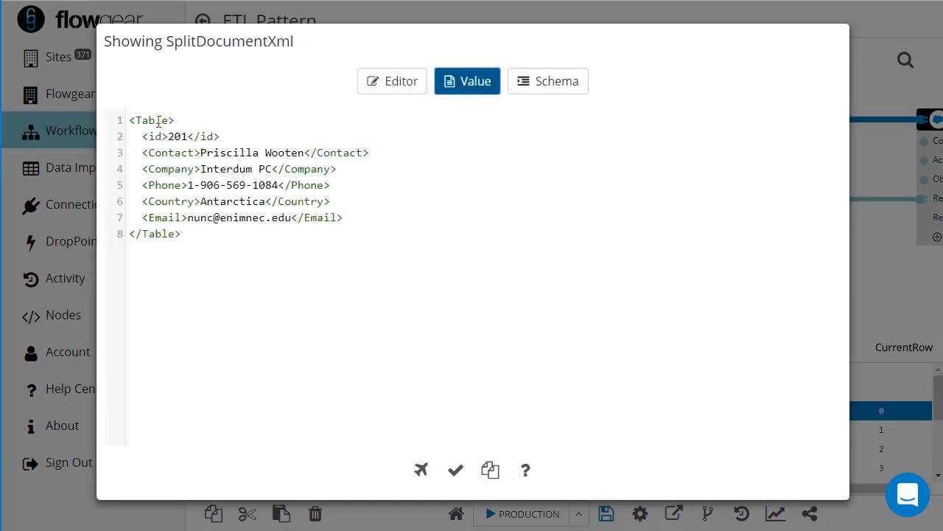
pyautogui.click(889, 276)
pyautogui.click(741, 513)
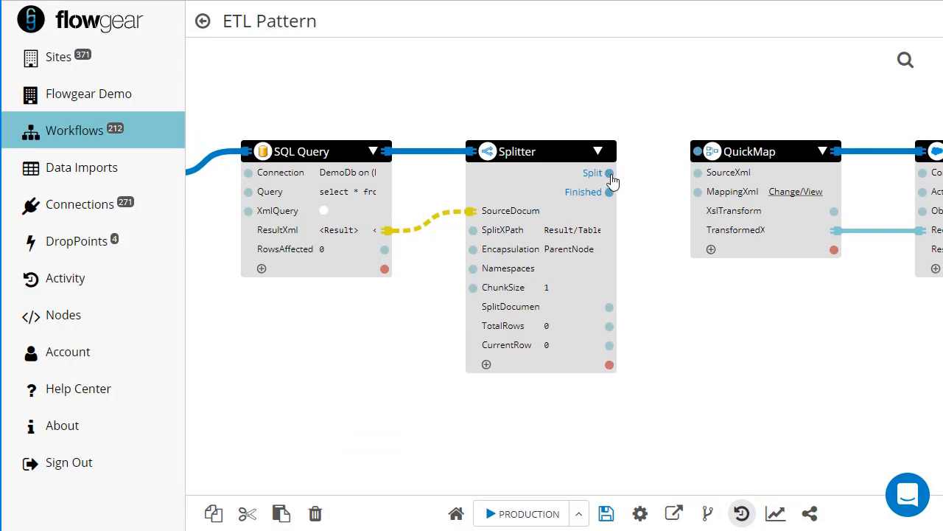
# Connect the Splitter's Split output to QuickMap's flow input and its SplitDocumentXml to QuickMap's SourceXml.
pyautogui.moveTo(610, 176); pyautogui.dragTo(693, 152)
pyautogui.moveTo(670, 315); pyautogui.dragTo(636, 306)
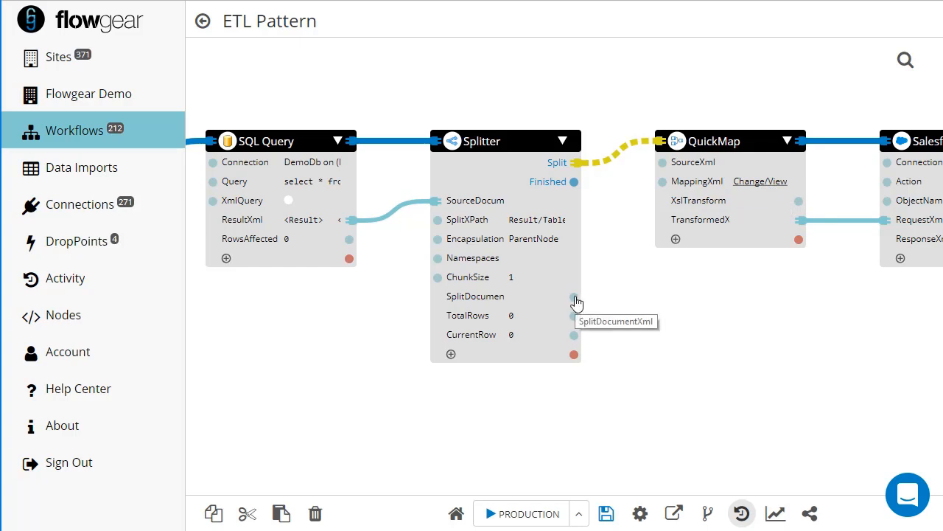
pyautogui.moveTo(575, 298); pyautogui.dragTo(658, 163)
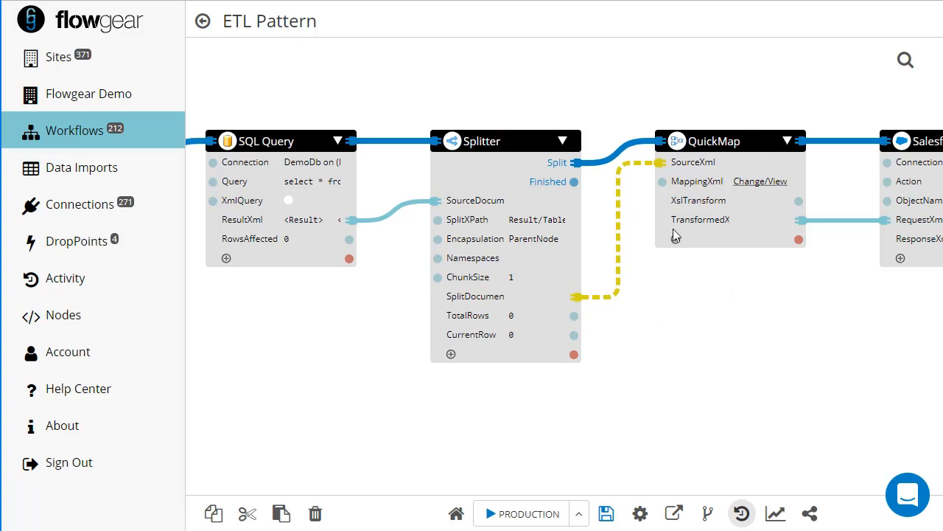
# Load the Splitter's recent logs and apply the third entry's SplitDocumentXml as the node's sample value.
pyautogui.scroll(-1, 600, 126)
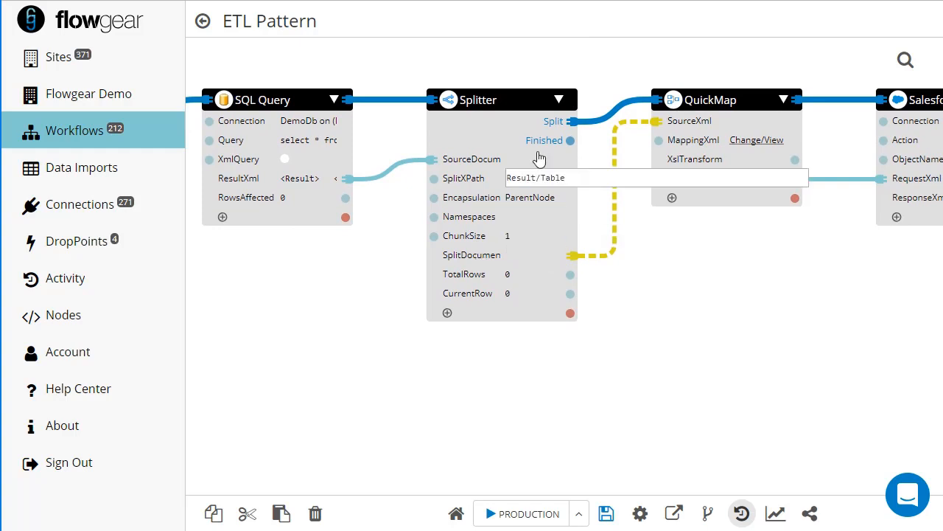
pyautogui.click(560, 99)
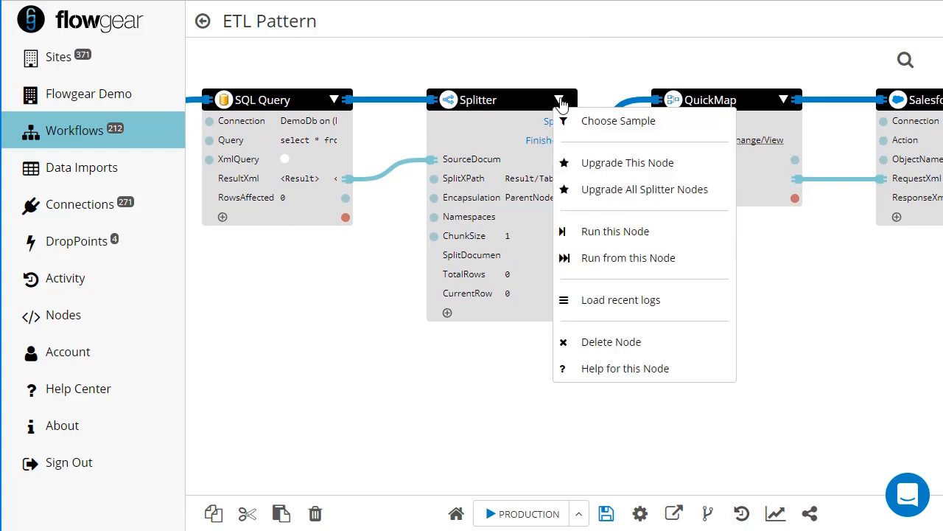
pyautogui.click(667, 299)
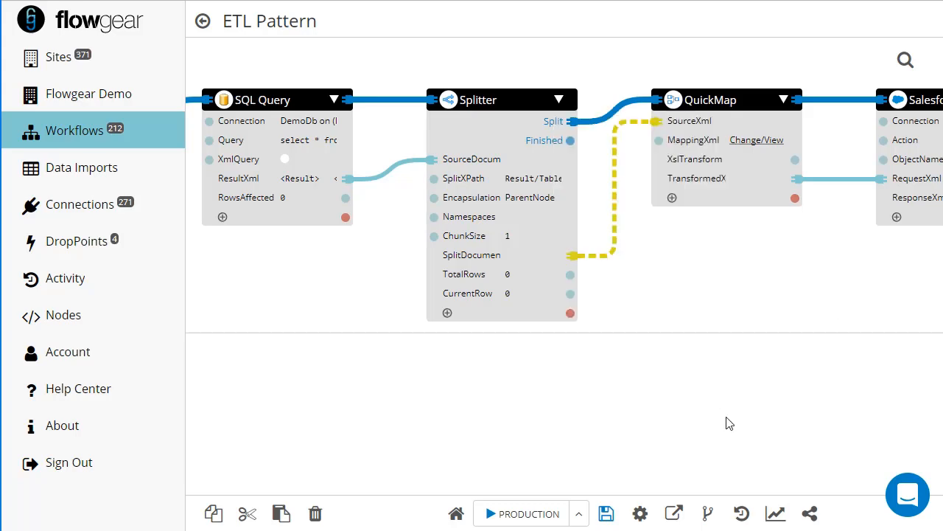
pyautogui.click(757, 491)
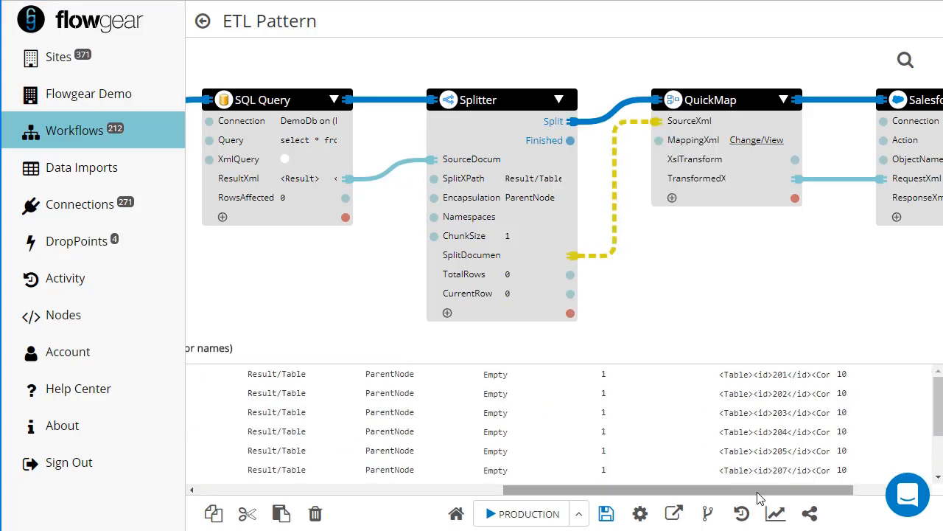
pyautogui.doubleClick(760, 417)
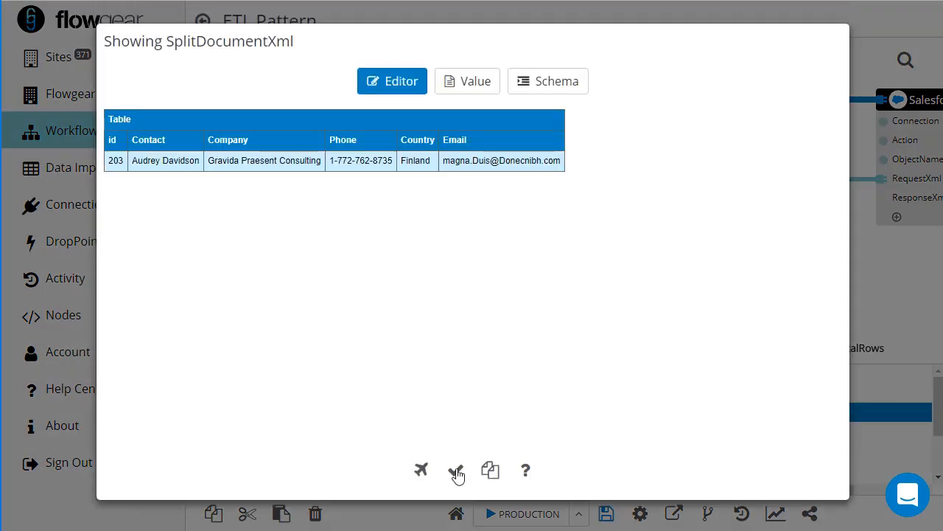
pyautogui.click(416, 467)
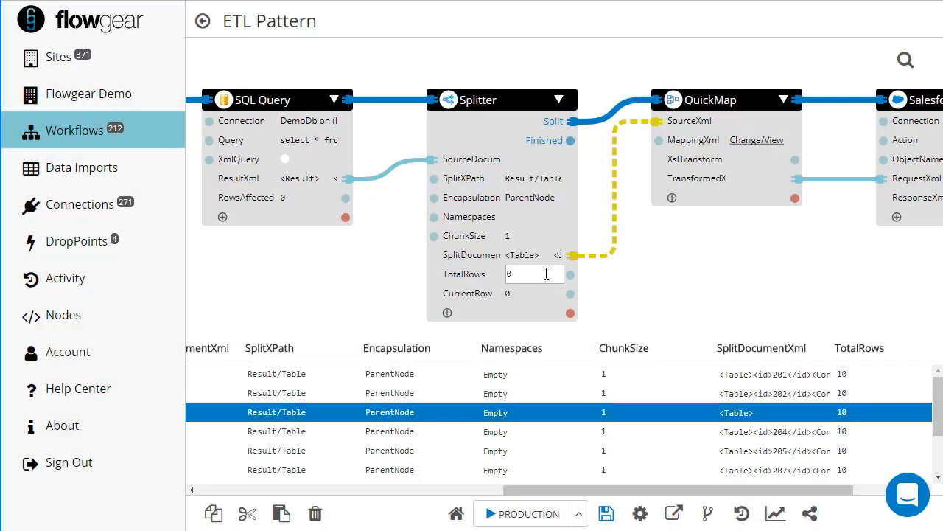
# In QuickMap's MappingXml, map the source Table to the Contact element under Request and the source Contact field to LastName.
pyautogui.moveTo(553, 260)
pyautogui.moveTo(704, 237); pyautogui.dragTo(693, 240)
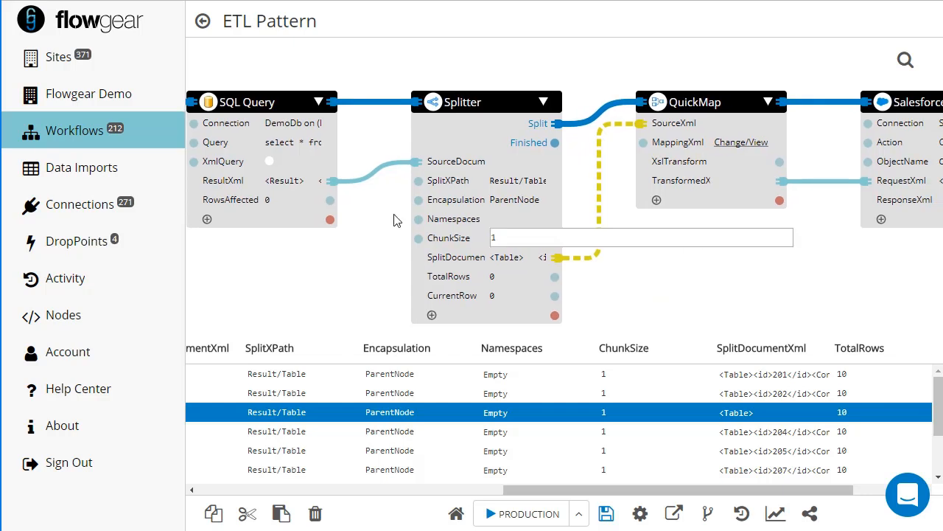
pyautogui.moveTo(306, 183)
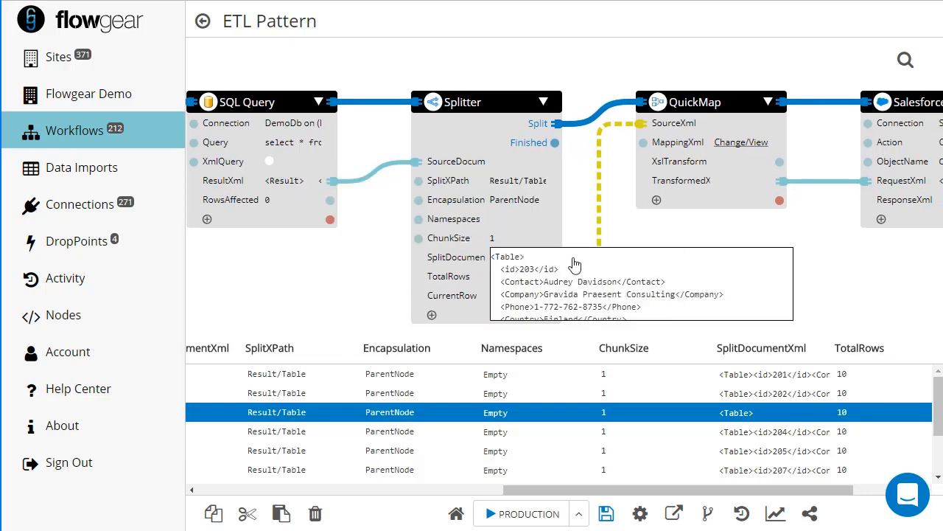
pyautogui.click(756, 142)
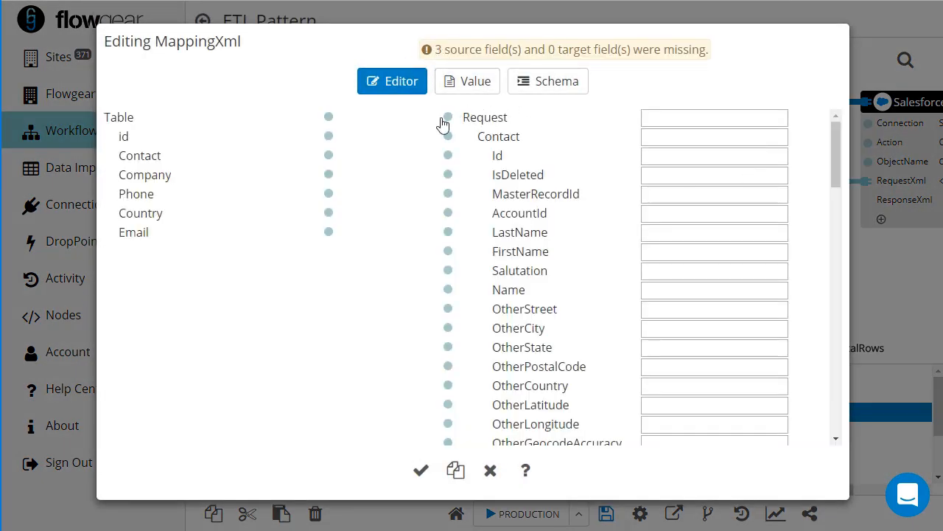
pyautogui.click(329, 118)
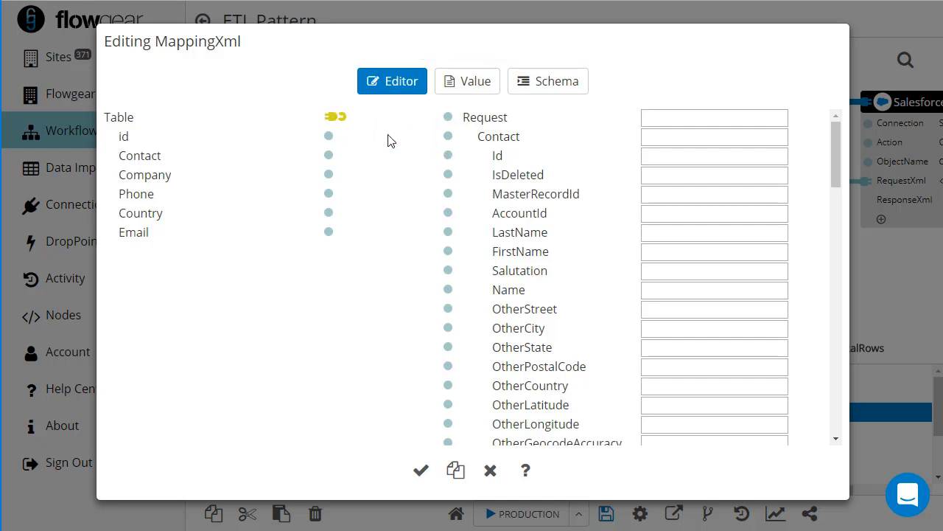
pyautogui.click(447, 137)
pyautogui.click(329, 157)
pyautogui.click(446, 234)
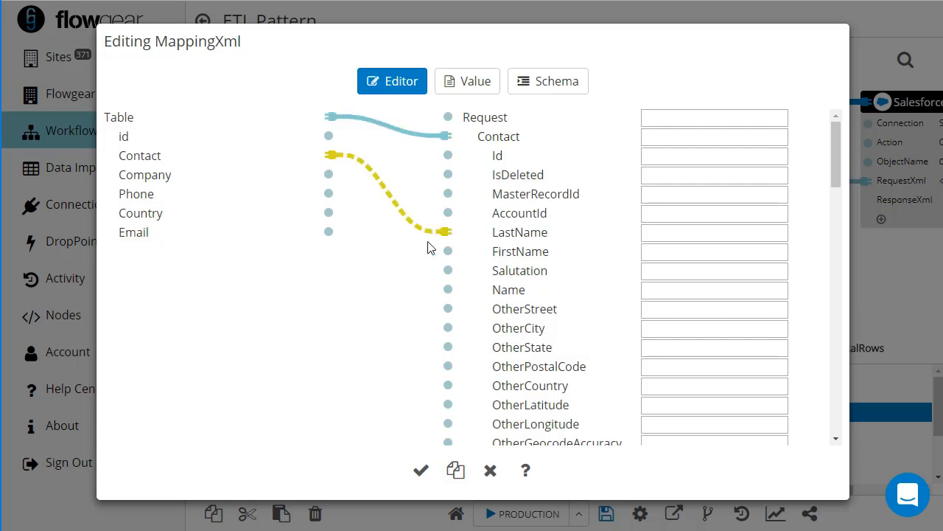
# Map the source Email field to the Salesforce contact's Email field and accept the mapping.
pyautogui.click(328, 235)
pyautogui.scroll(-5, 516, 280)
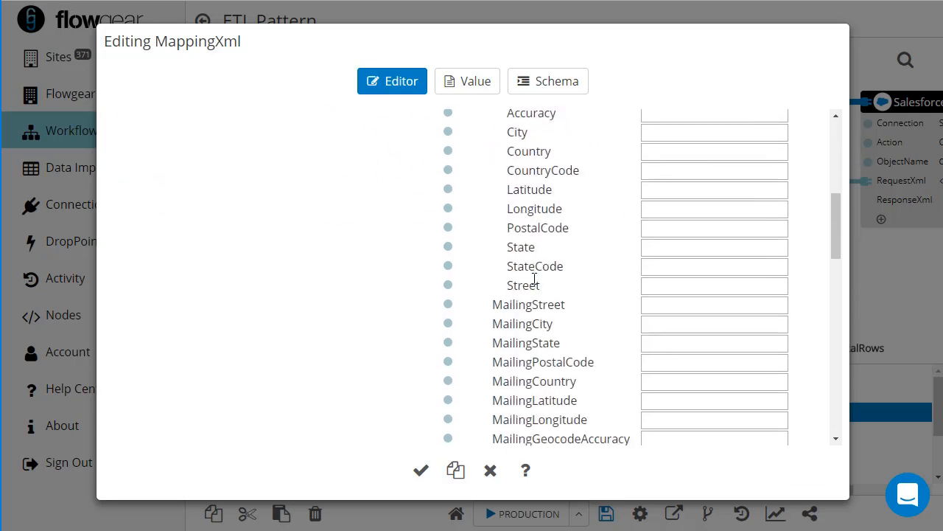
pyautogui.scroll(-7, 534, 278)
pyautogui.click(447, 286)
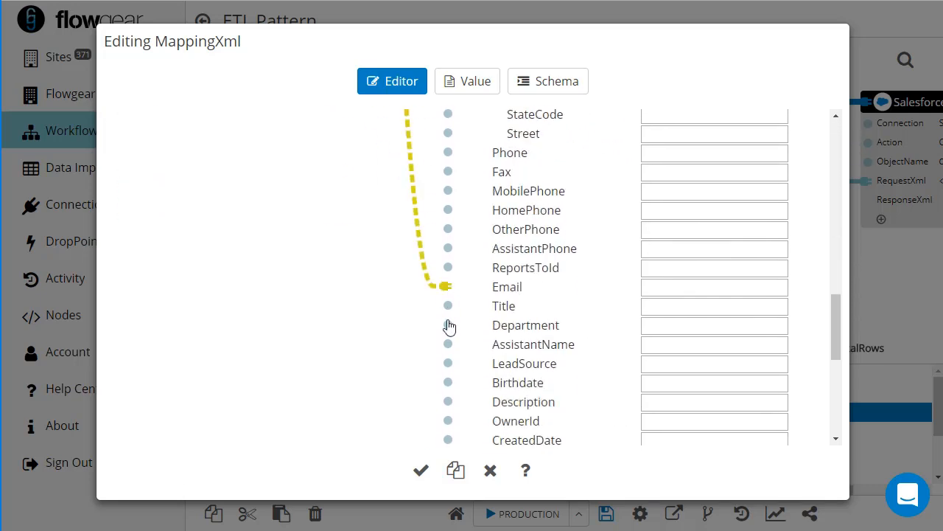
pyautogui.click(421, 470)
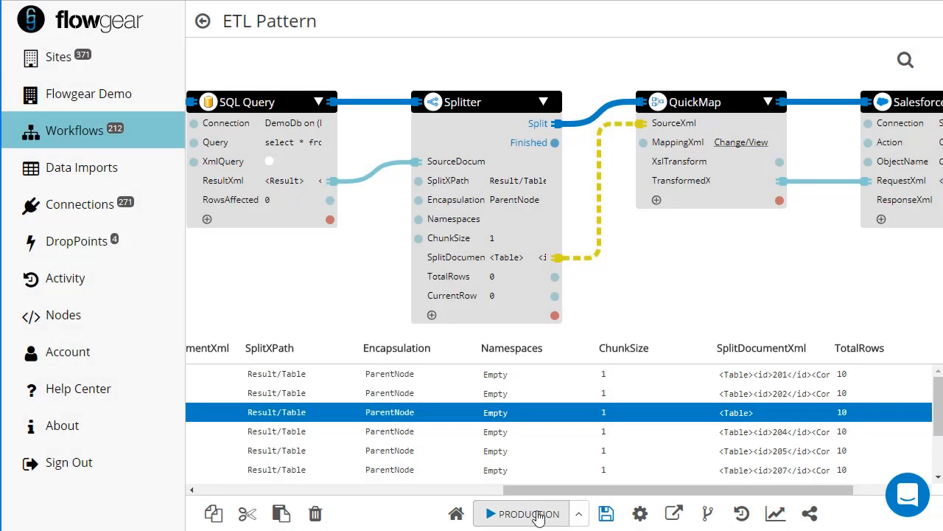
# Run the workflow and view the ResponseXml of the first Salesforce entry in the log.
pyautogui.click(538, 516)
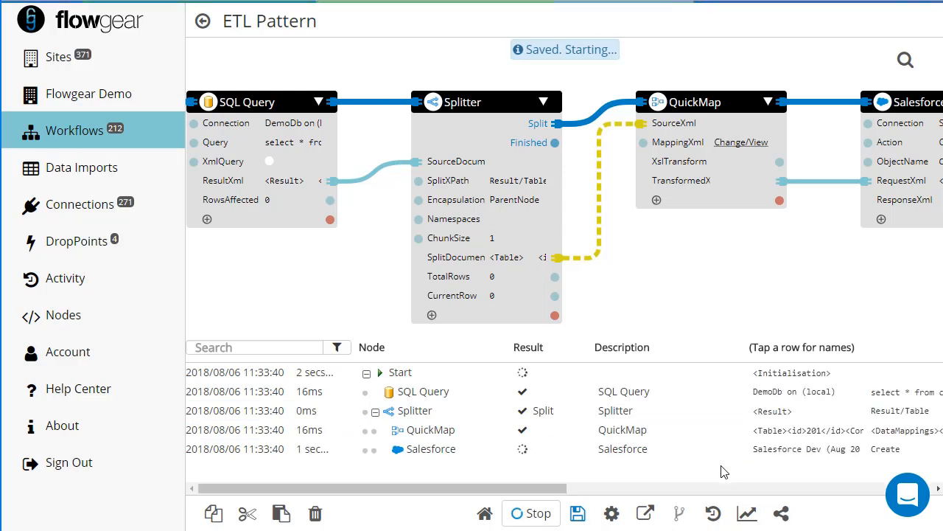
pyautogui.click(661, 446)
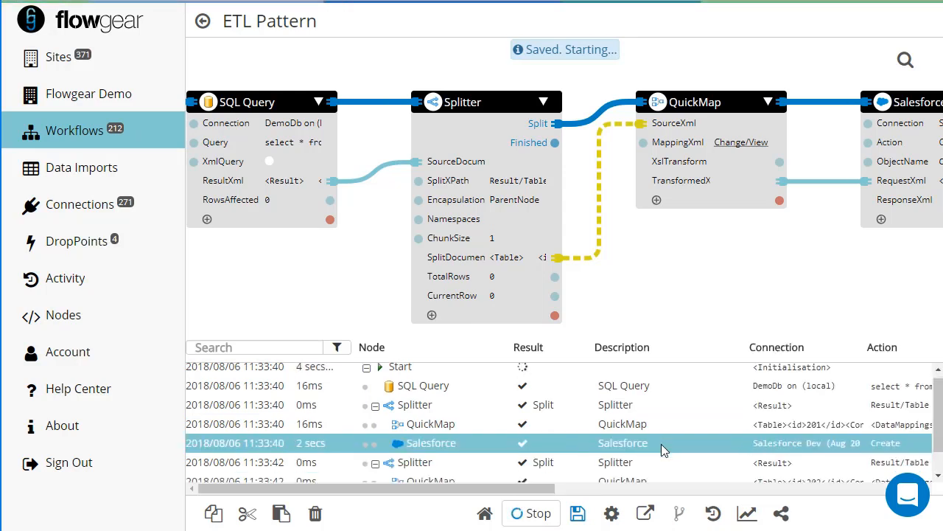
pyautogui.click(662, 444)
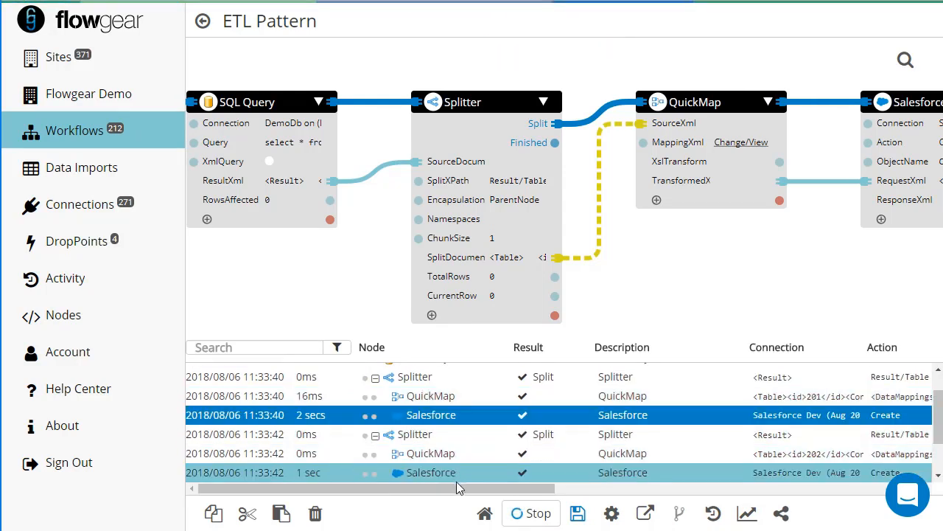
pyautogui.moveTo(457, 485); pyautogui.dragTo(739, 485)
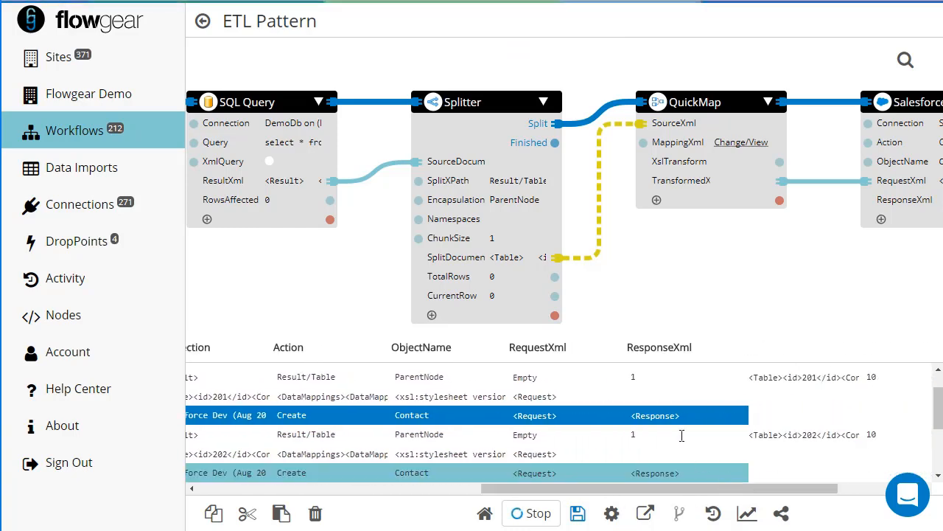
pyautogui.click(666, 418)
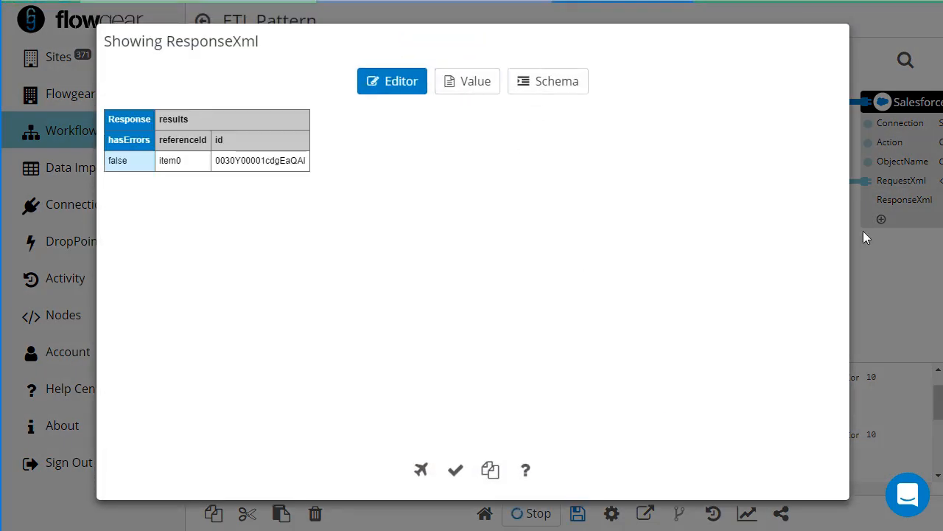
pyautogui.click(877, 263)
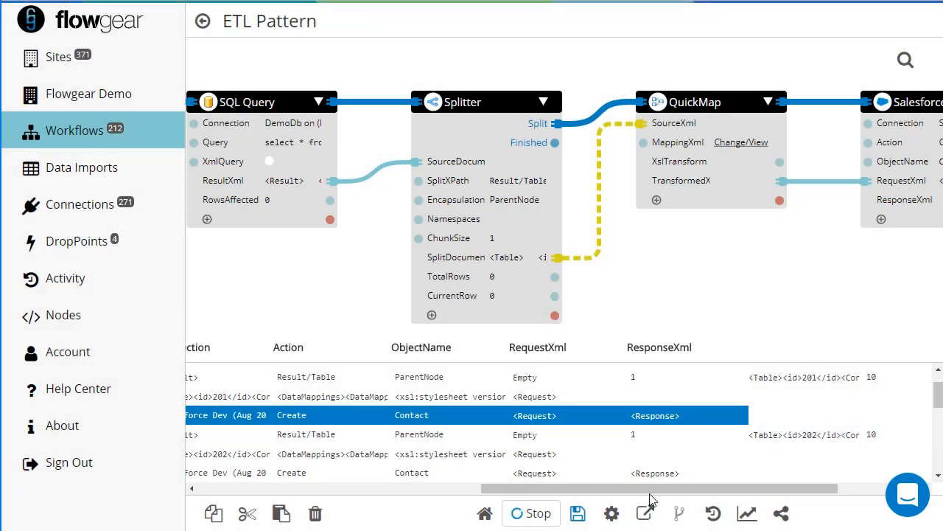
# Review the remaining run log entries and examine the Error ResponseXml of the Salesforce entry for record 208.
pyautogui.moveTo(654, 486); pyautogui.dragTo(546, 492)
pyautogui.scroll(-1, 792, 441)
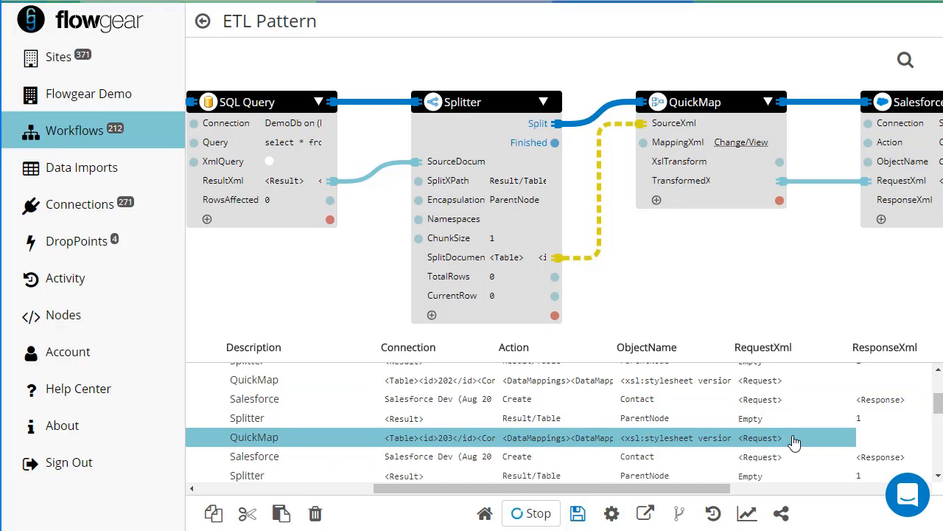
pyautogui.scroll(-1, 794, 442)
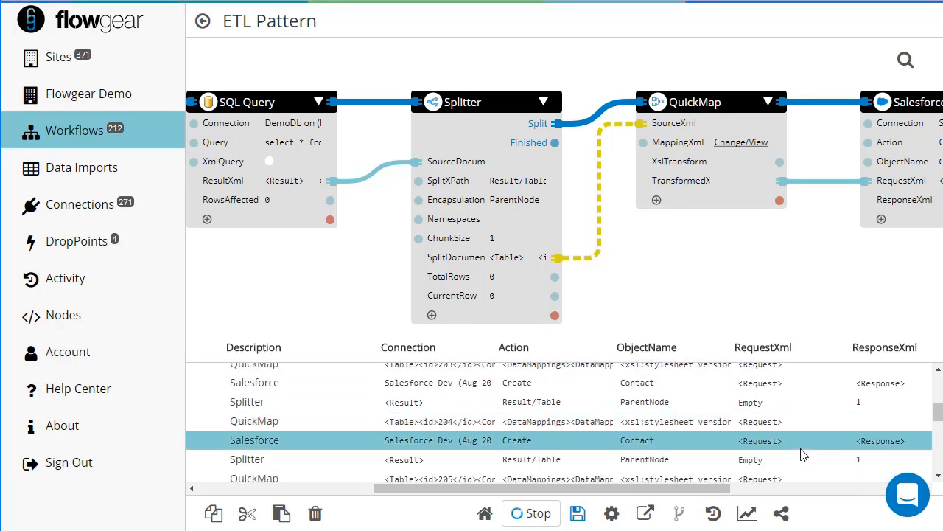
pyautogui.scroll(-2, 802, 456)
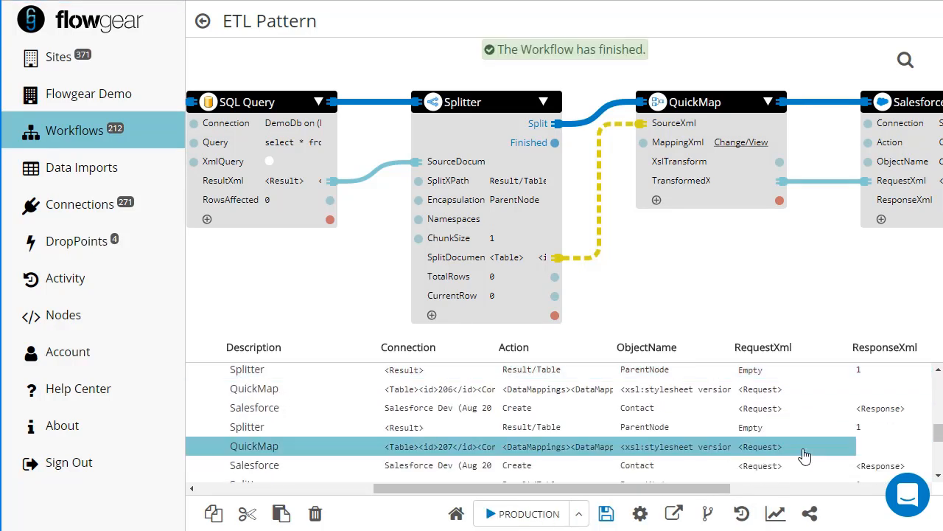
pyautogui.scroll(-1, 804, 456)
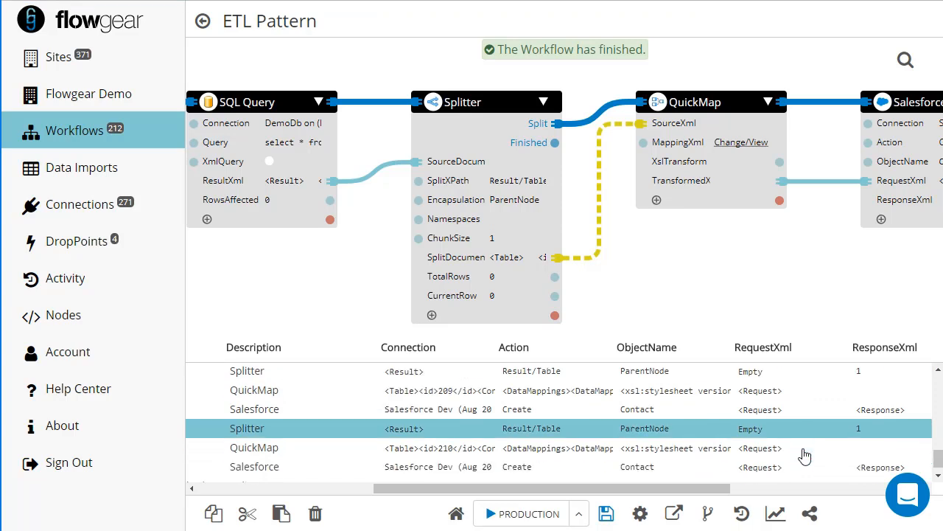
pyautogui.scroll(3, 804, 456)
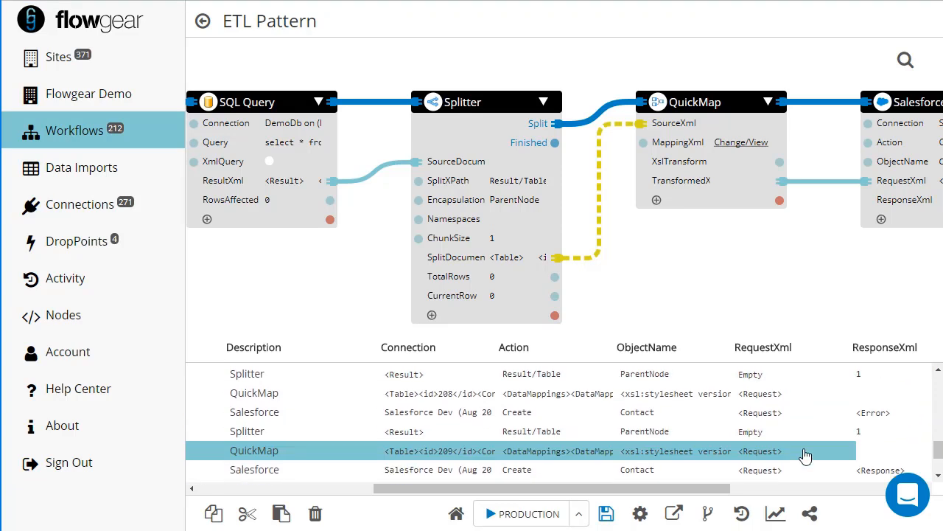
pyautogui.click(874, 413)
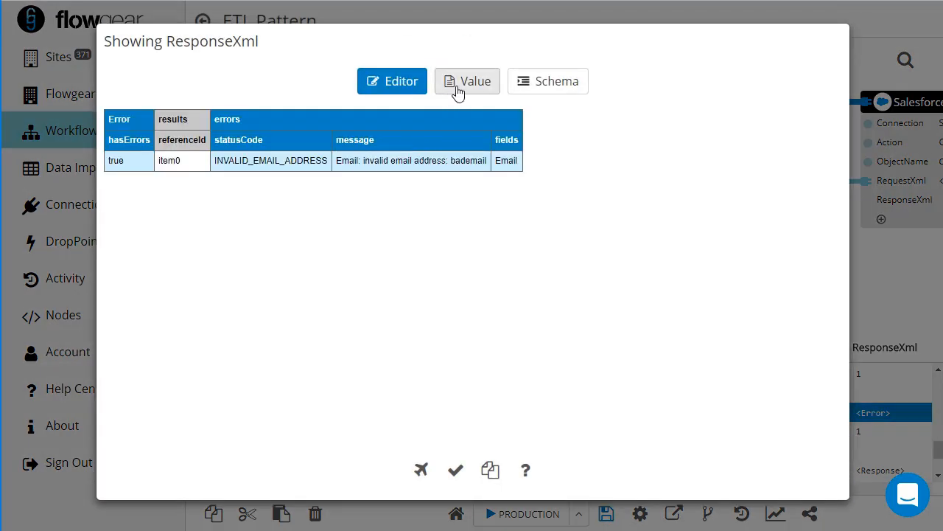
pyautogui.click(881, 270)
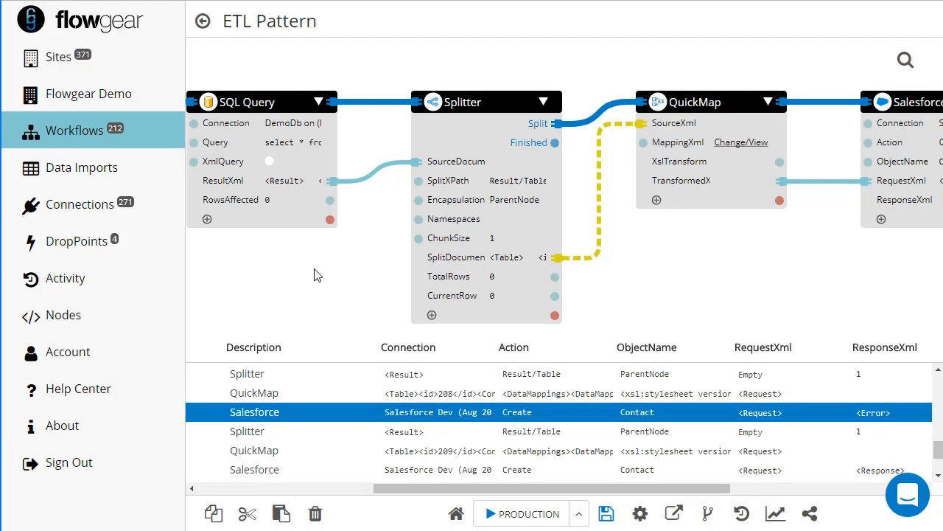
# Change the SQL Query node's query to "select top 1 * from contactsetl" and accept it.
pyautogui.moveTo(314, 275); pyautogui.dragTo(453, 264)
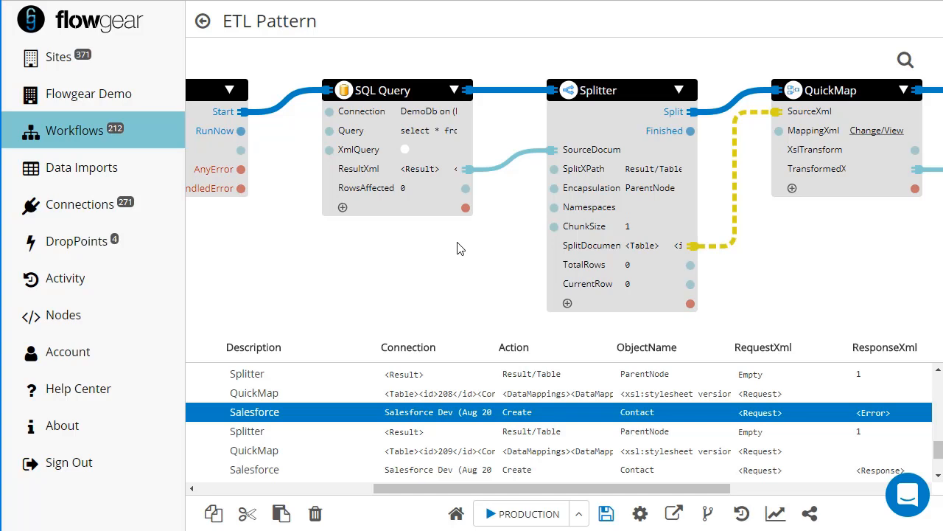
pyautogui.click(435, 137)
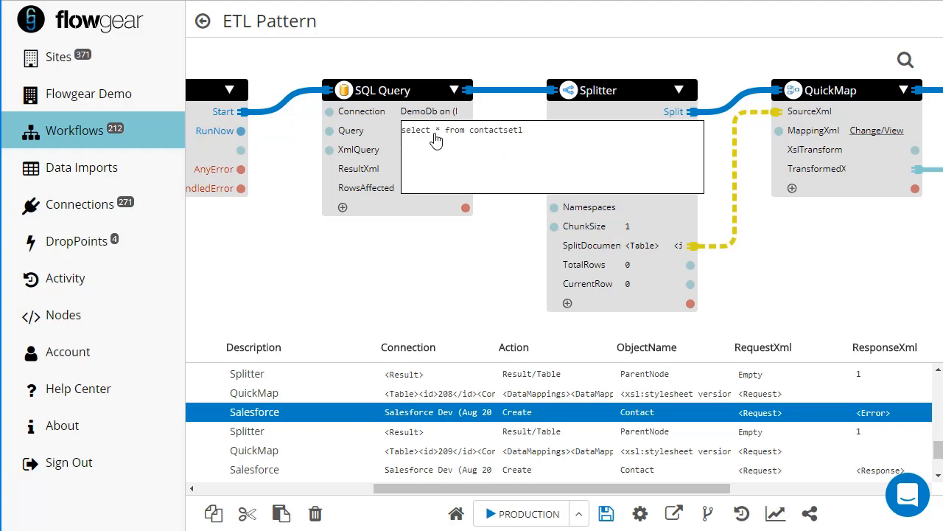
pyautogui.doubleClick(436, 138)
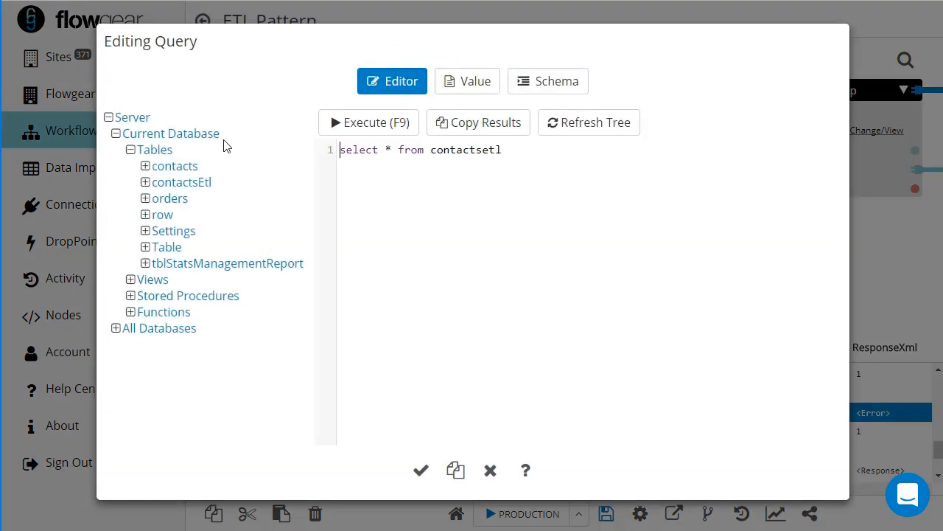
pyautogui.click(385, 150)
pyautogui.write('top 1')
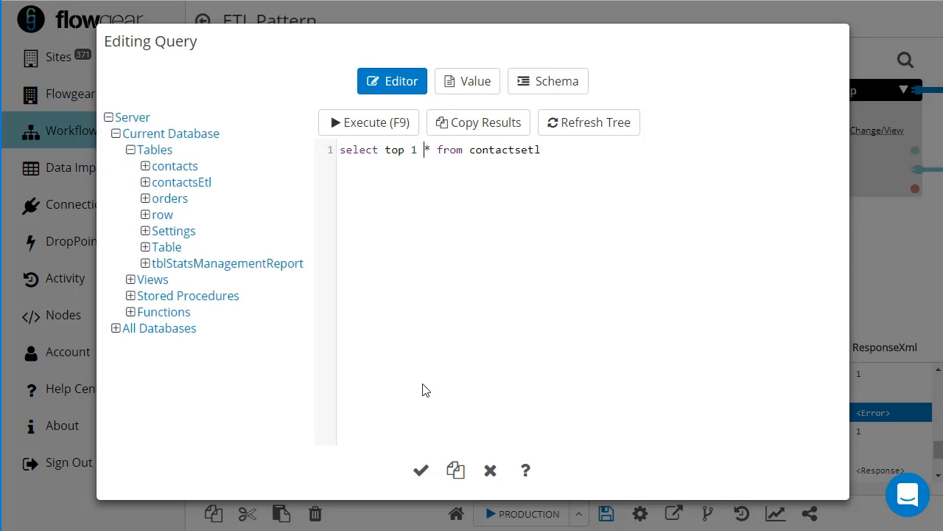
pyautogui.click(420, 470)
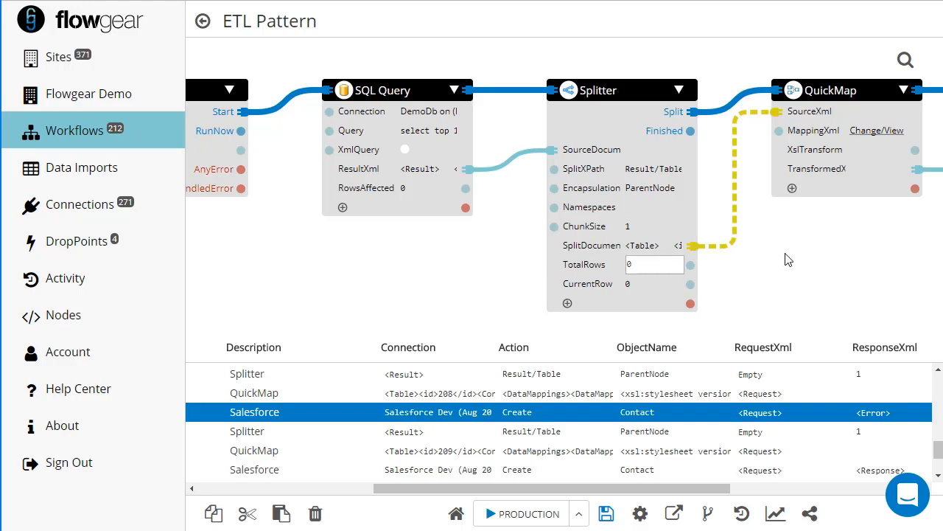
# Add an Xml Match node after the Salesforce node.
pyautogui.moveTo(785, 253); pyautogui.dragTo(494, 259)
pyautogui.moveTo(824, 265); pyautogui.dragTo(570, 238)
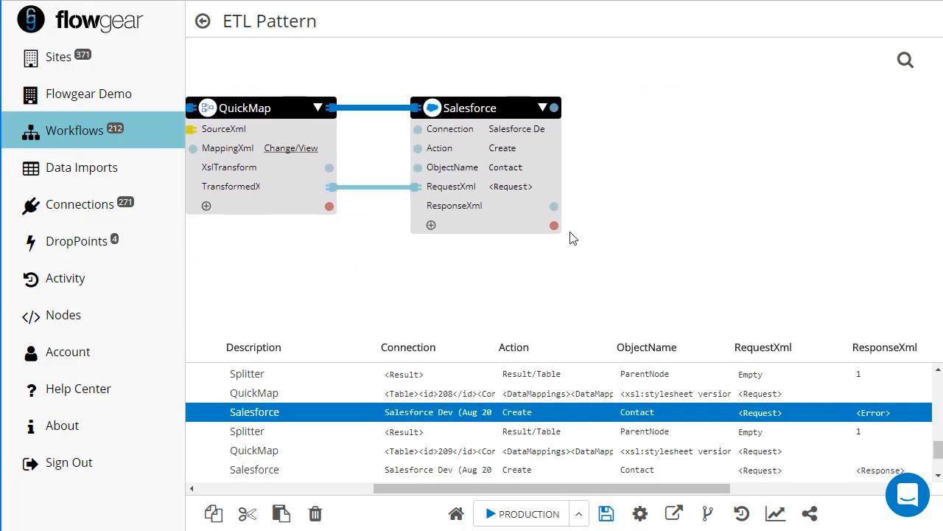
pyautogui.moveTo(656, 202)
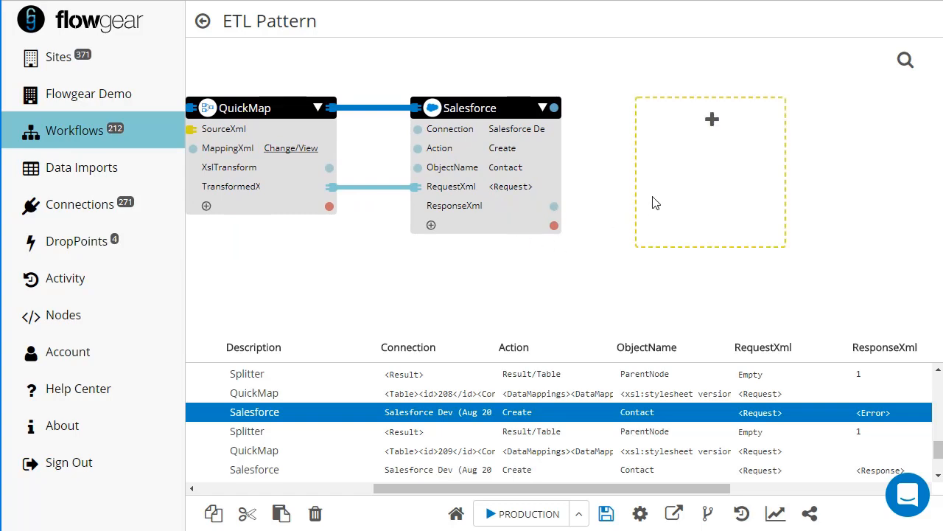
pyautogui.click(713, 121)
pyautogui.write('xml m')
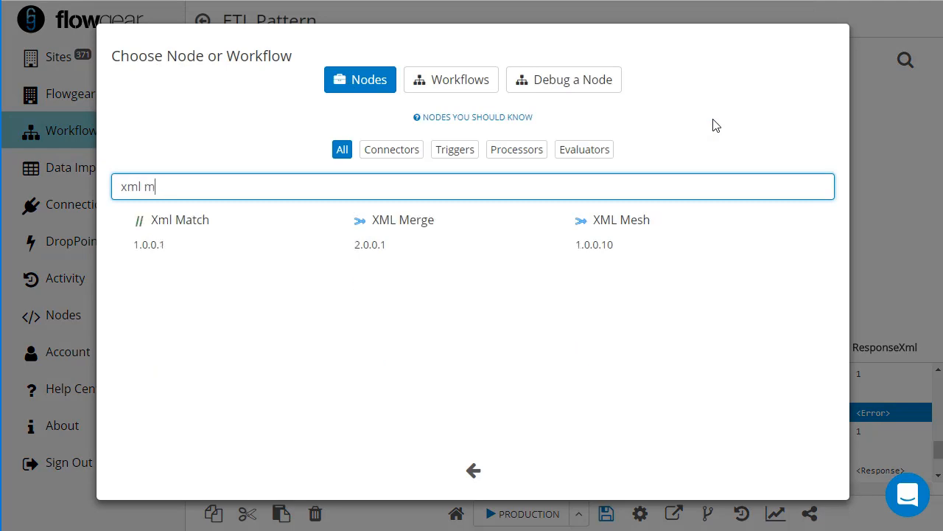
pyautogui.click(206, 253)
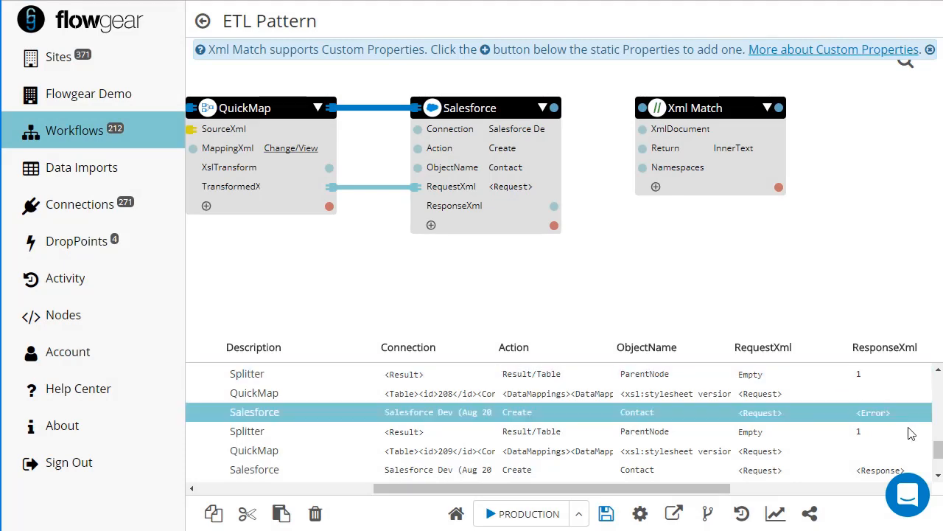
# Examine the first Salesforce log entry's ResponseXml to find the element path of the returned id.
pyautogui.moveTo(938, 448); pyautogui.dragTo(939, 390)
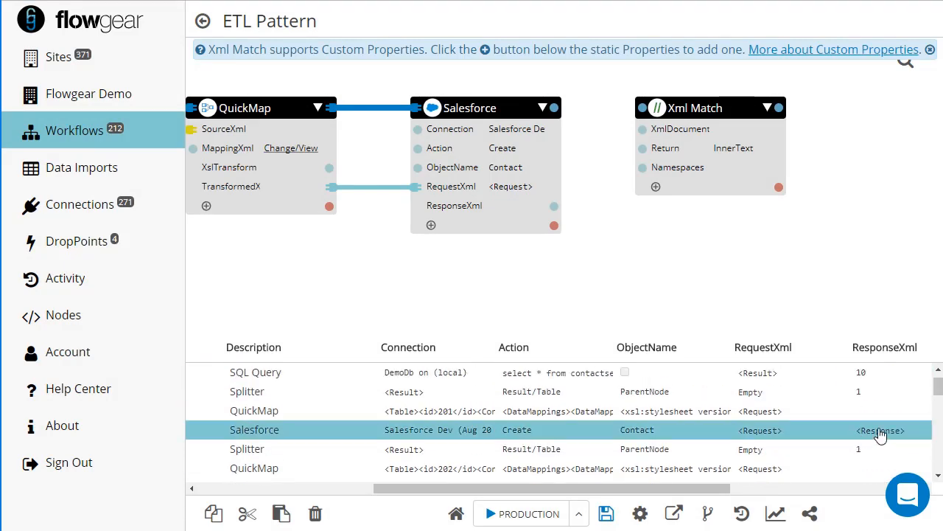
pyautogui.click(880, 433)
pyautogui.click(472, 87)
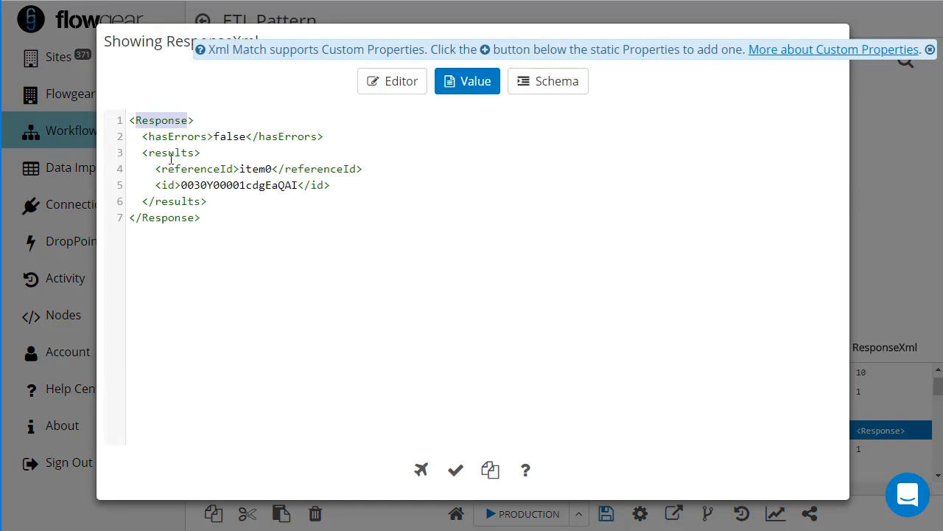
pyautogui.doubleClick(219, 185)
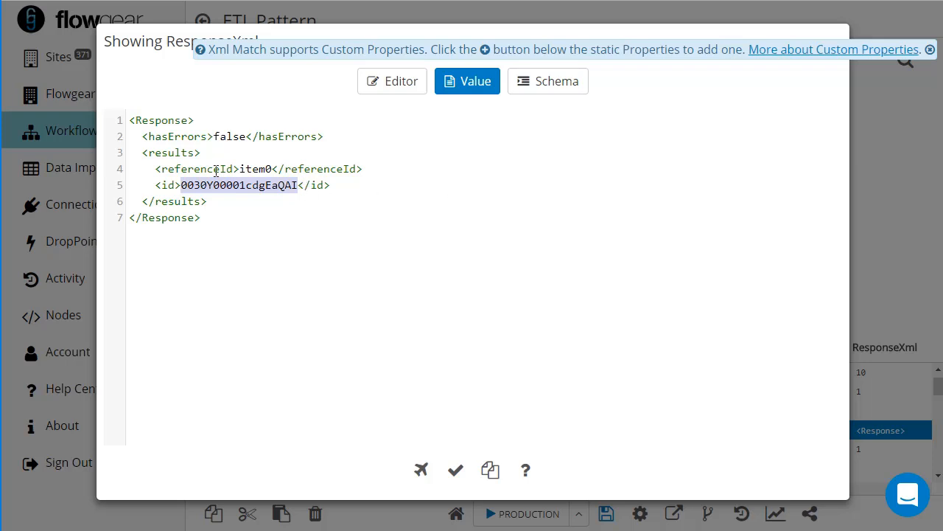
pyautogui.click(148, 120)
pyautogui.doubleClick(151, 120)
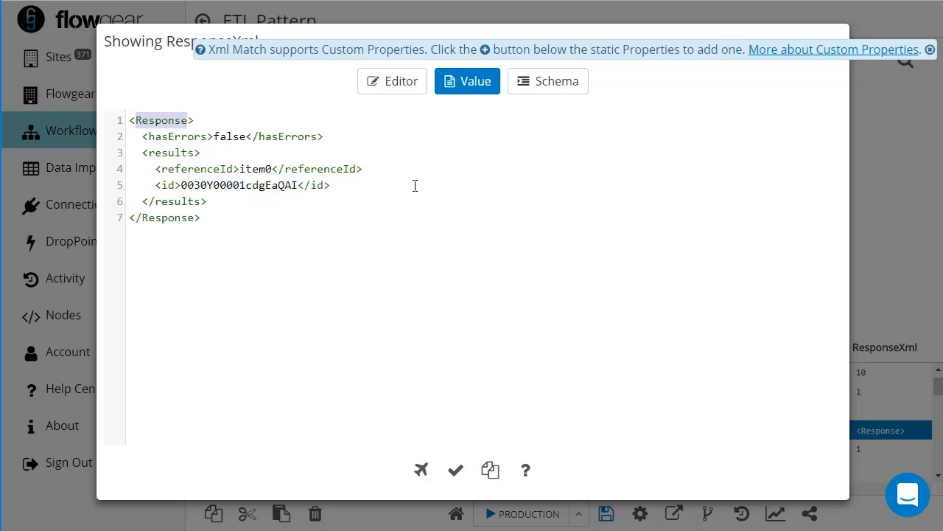
pyautogui.click(882, 199)
# Add a custom output property named Response/results/id to the Xml Match node.
pyautogui.click(658, 186)
pyautogui.write('Response')
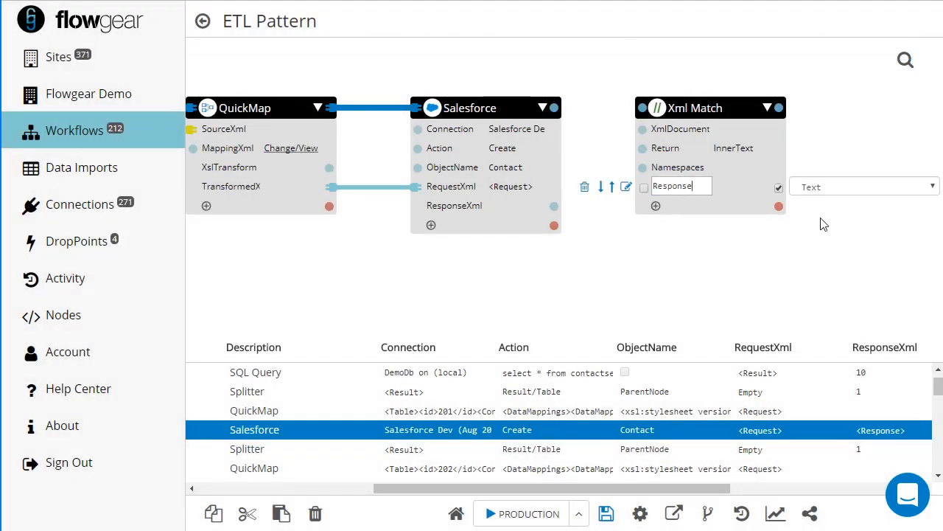
pyautogui.write('Xml/results/id')
pyautogui.click(667, 261)
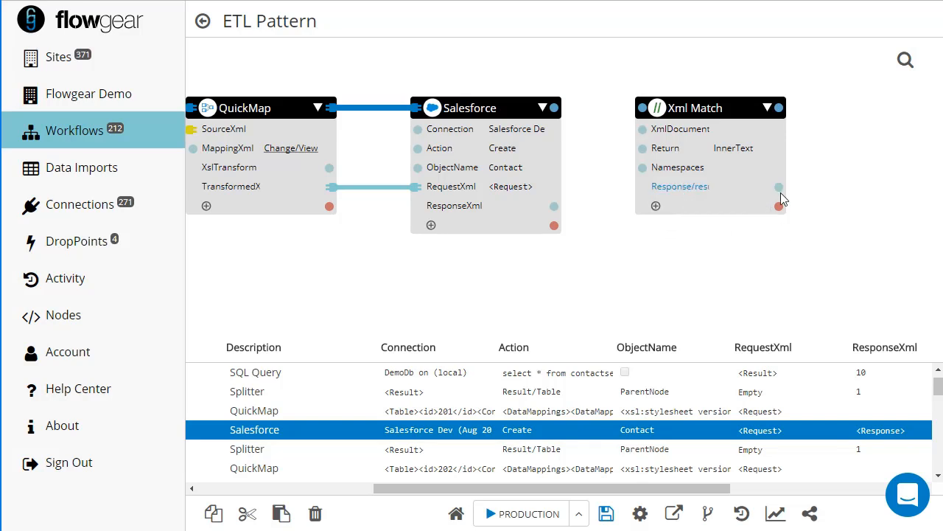
pyautogui.moveTo(780, 189); pyautogui.dragTo(844, 190)
pyautogui.moveTo(844, 189); pyautogui.dragTo(853, 169)
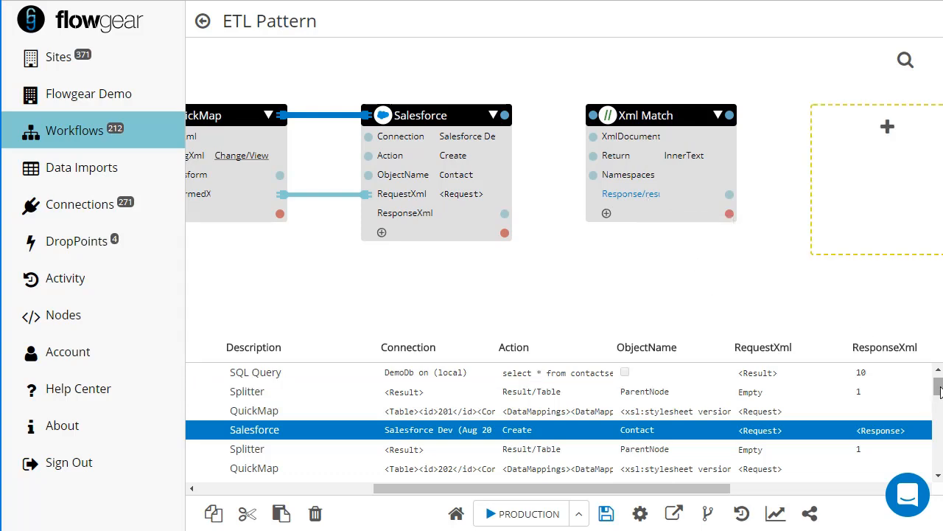
# Examine the Error ResponseXml of the Salesforce log entry for record 208 to trace the element path of the error message.
pyautogui.moveTo(939, 392); pyautogui.dragTo(935, 452)
pyautogui.click(887, 415)
pyautogui.click(877, 396)
pyautogui.doubleClick(877, 396)
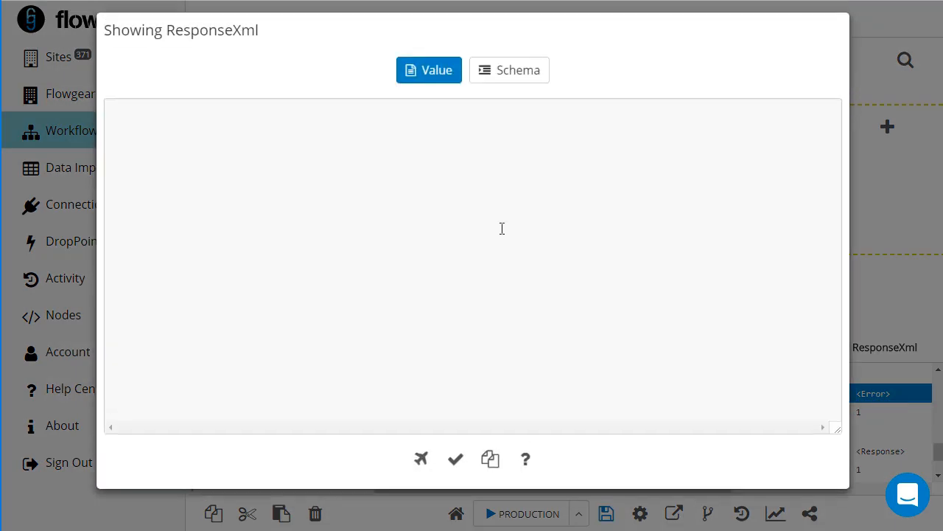
pyautogui.click(468, 81)
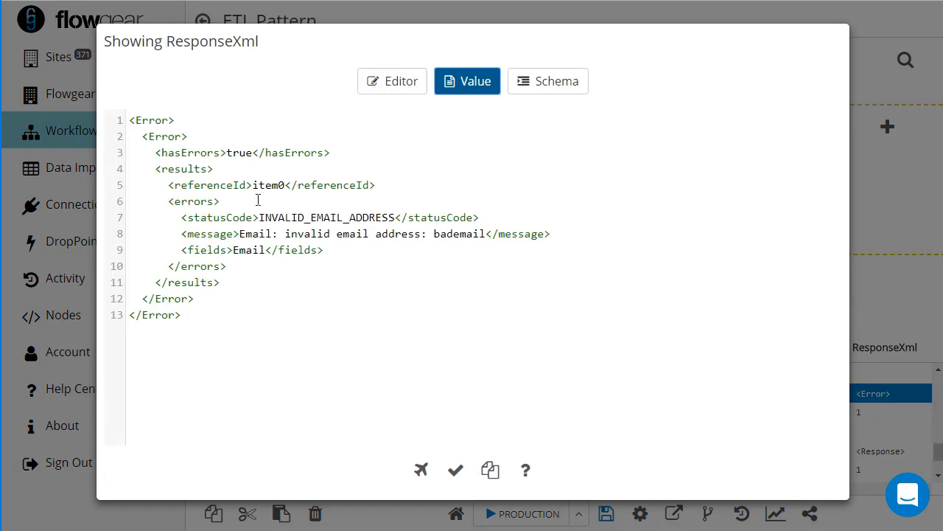
pyautogui.doubleClick(217, 233)
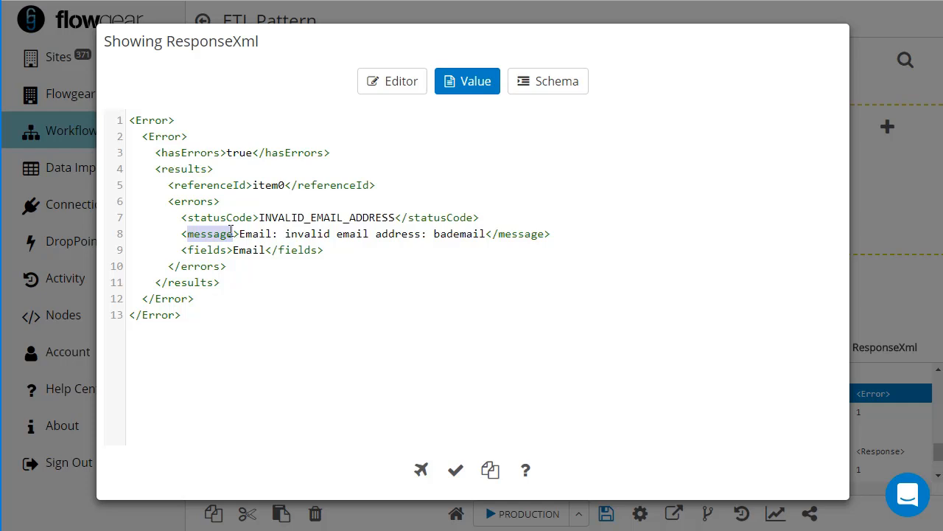
pyautogui.doubleClick(158, 120)
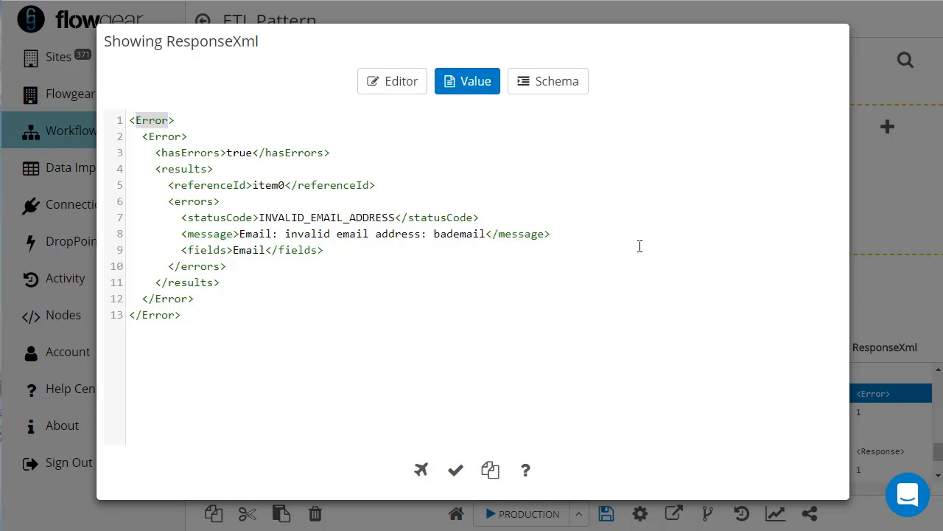
pyautogui.doubleClick(165, 136)
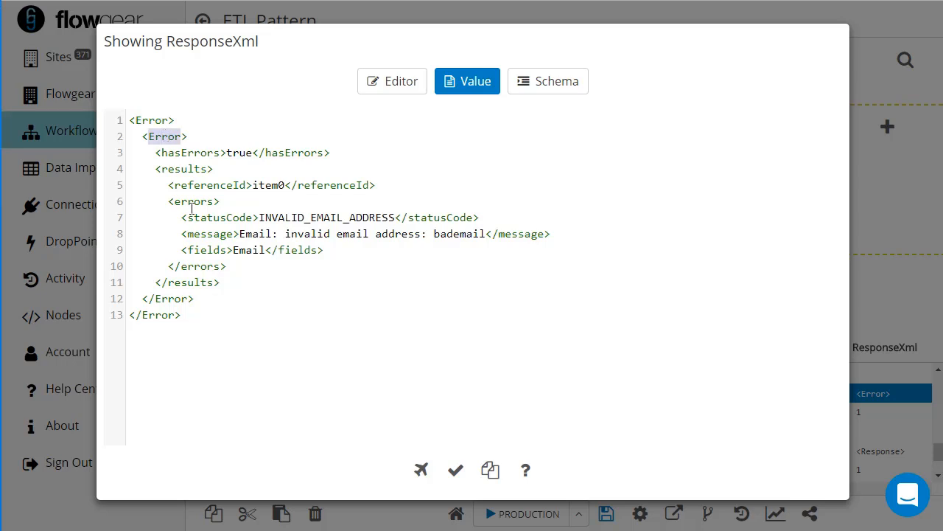
pyautogui.doubleClick(193, 169)
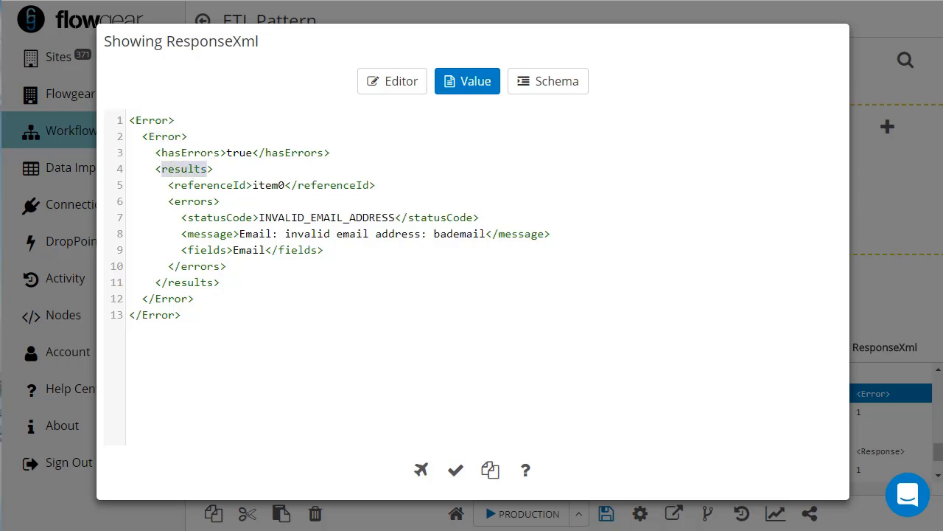
pyautogui.doubleClick(203, 201)
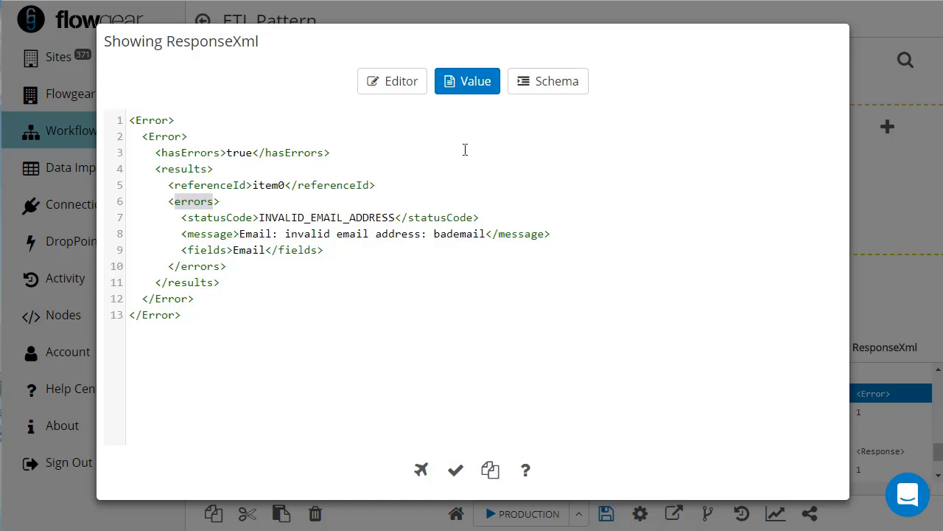
pyautogui.doubleClick(212, 234)
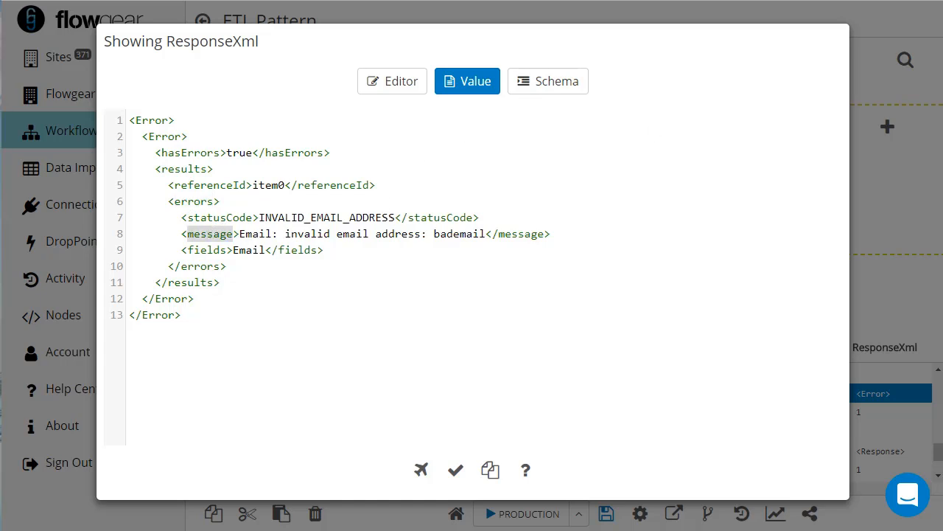
pyautogui.click(455, 469)
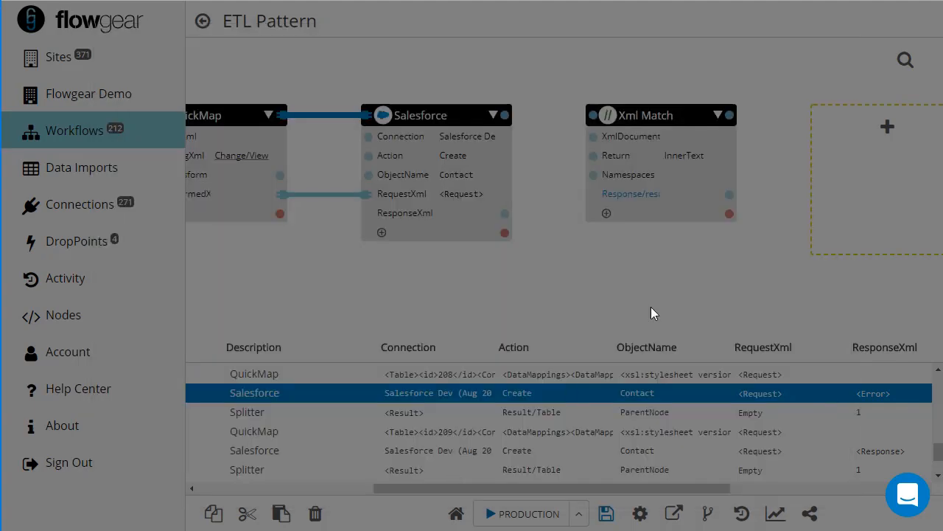
# Add a second custom output property named Error/Error/results/errors/message to the Xml Match node.
pyautogui.click(607, 213)
pyautogui.hotkey('ctrl', 'v')
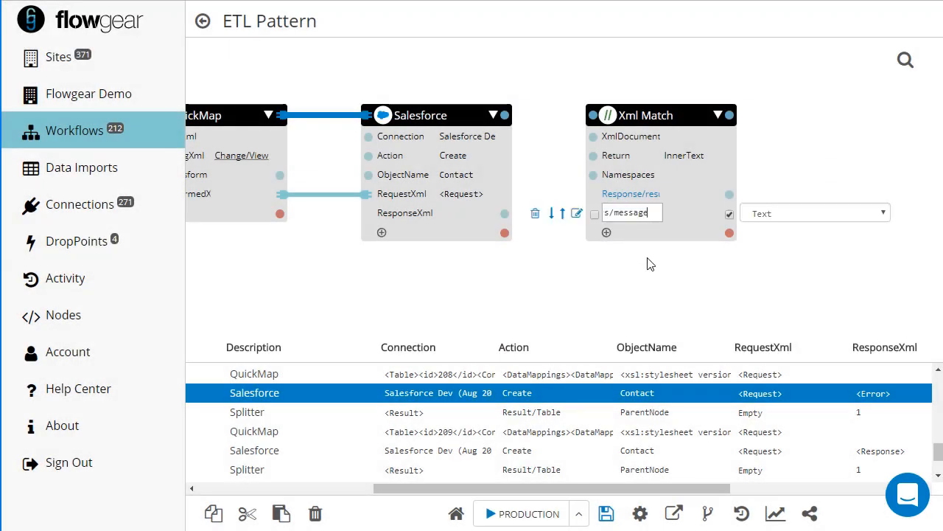
pyautogui.click(623, 288)
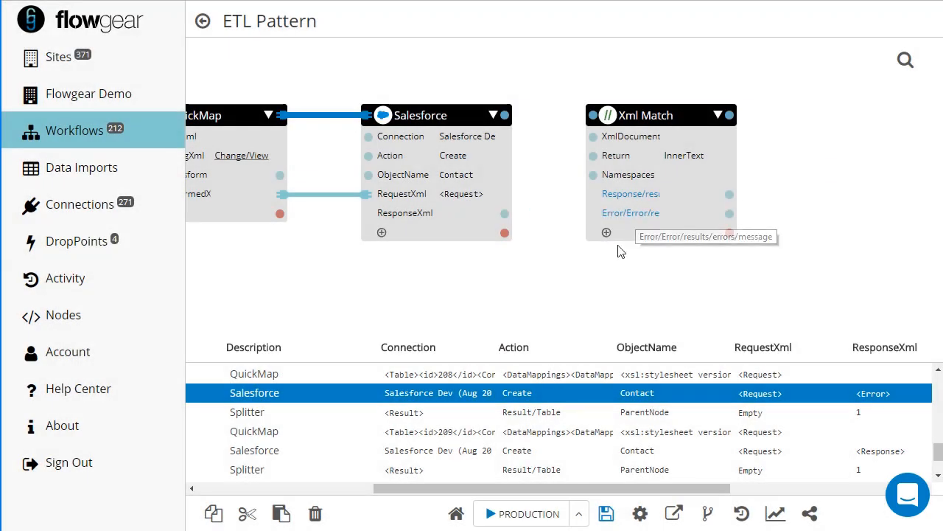
# Rename the Xml Match node as "get responses".
pyautogui.click(656, 115)
pyautogui.write('get ')
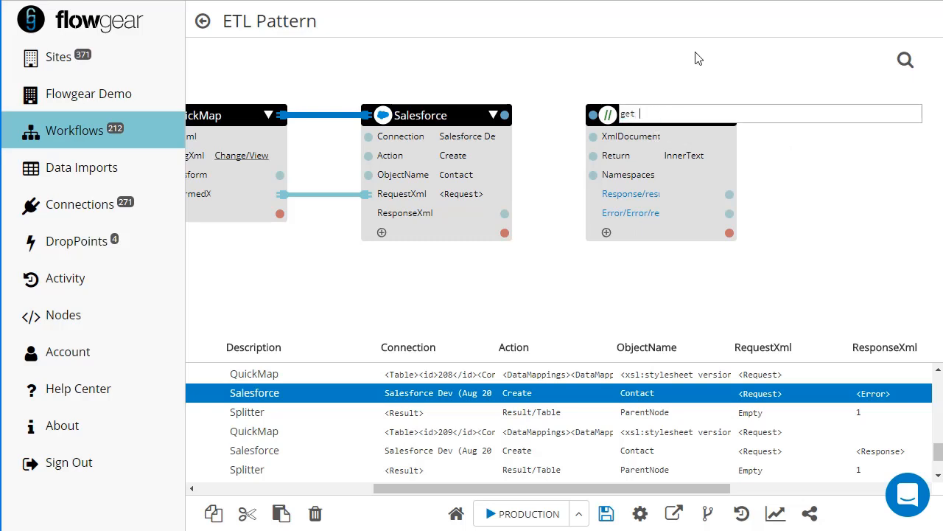
pyautogui.write('responses')
pyautogui.press('Return')
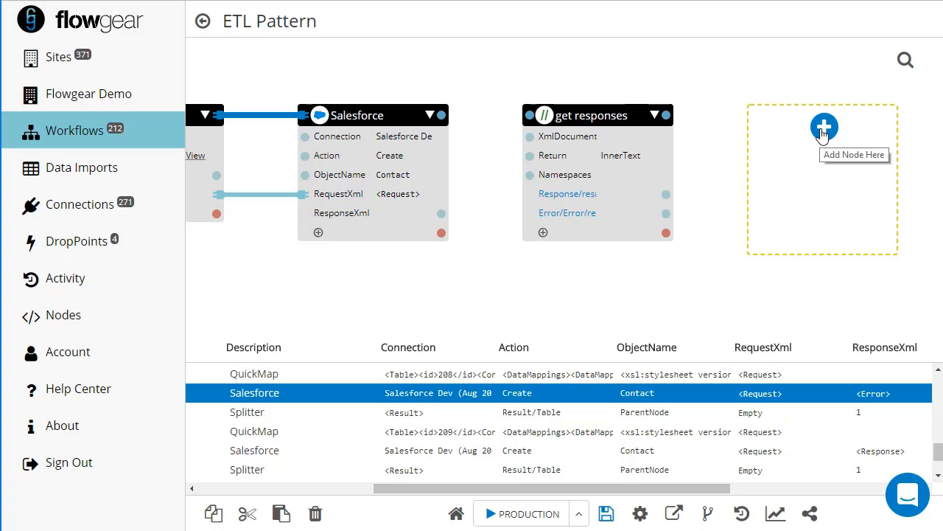
# Add an If node after get responses that tests its Response/results/id output with the expression Value <> "".
pyautogui.click(824, 129)
pyautogui.write('if')
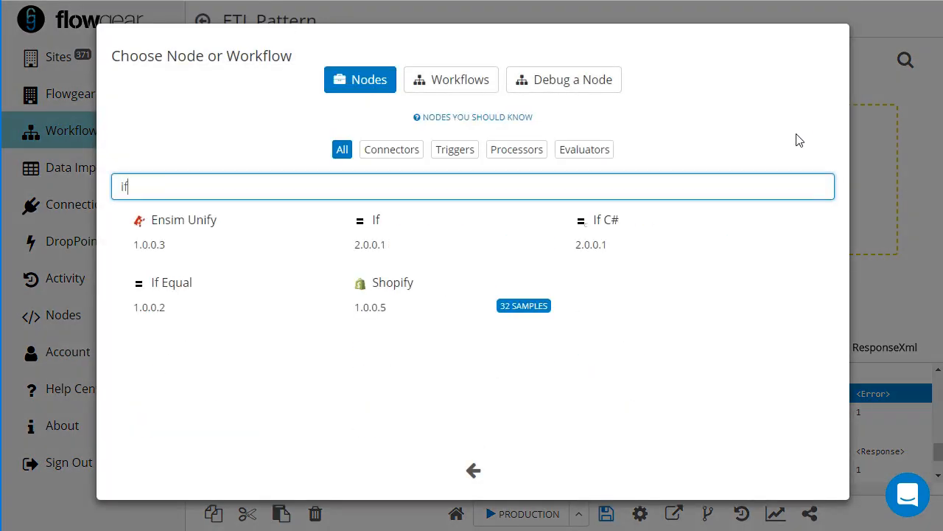
pyautogui.click(397, 230)
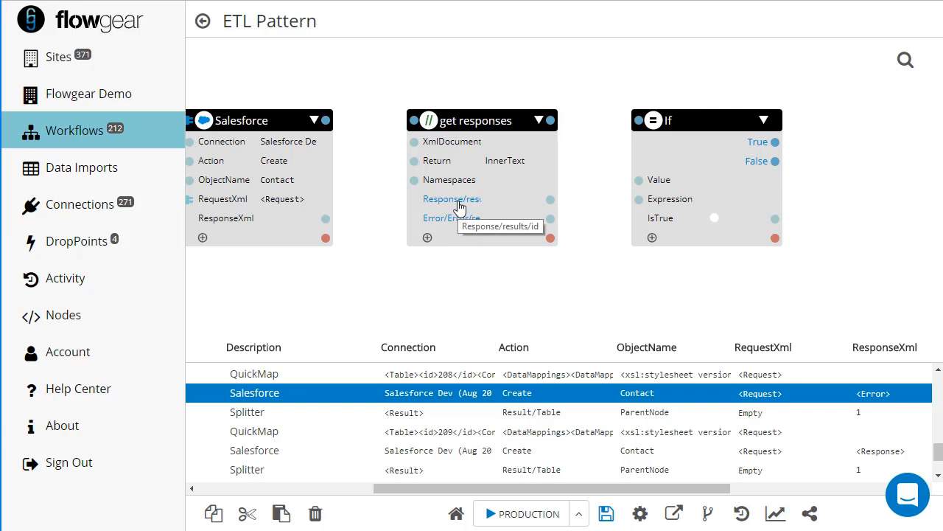
pyautogui.moveTo(551, 199); pyautogui.dragTo(638, 179)
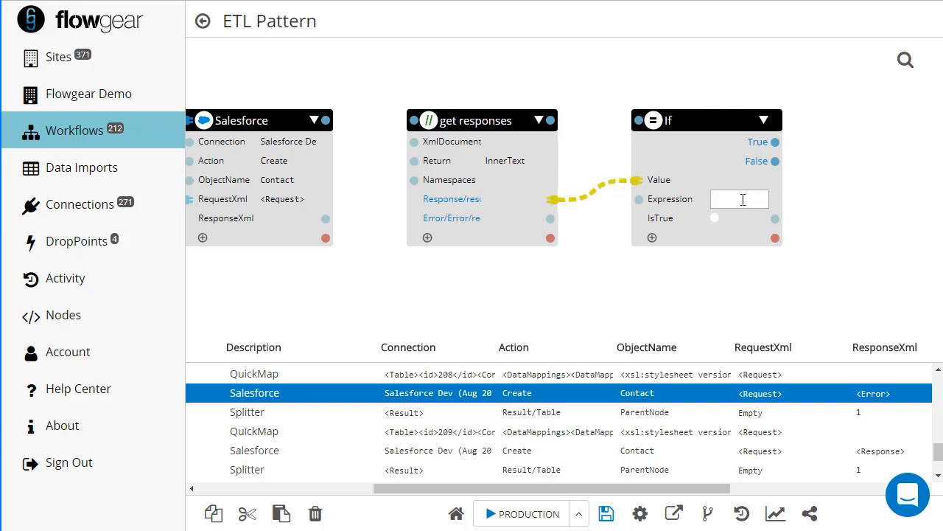
pyautogui.write('Value <> "')
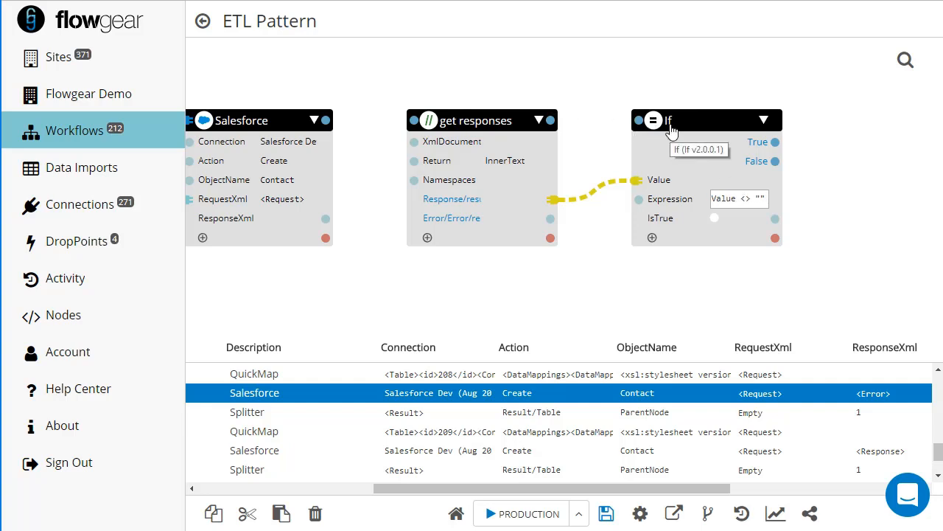
# Rename the If node as "is success?".
pyautogui.doubleClick(670, 126)
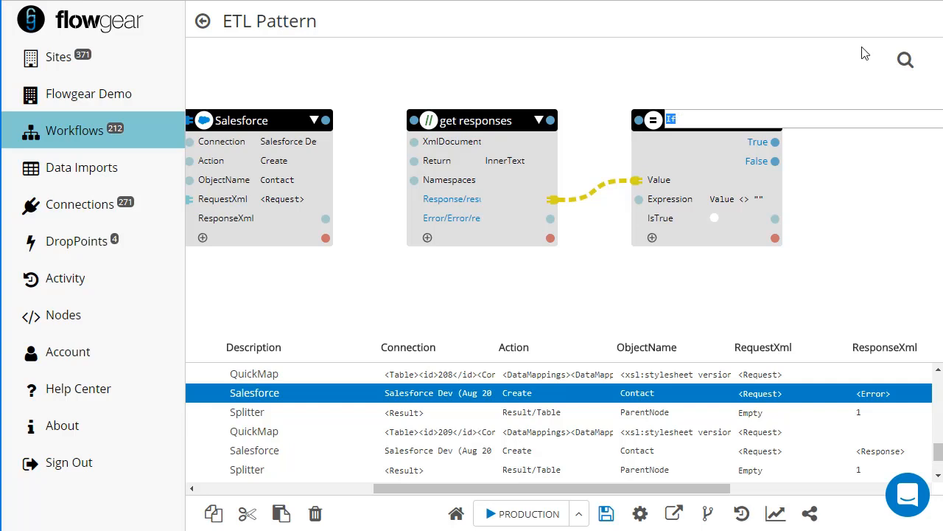
pyautogui.write('is success?')
pyautogui.click(418, 76)
# Link Salesforce to get responses and on to is success?, and feed Salesforce's ResponseXml into the XmlDocument input of get responses.
pyautogui.moveTo(325, 120); pyautogui.dragTo(414, 120)
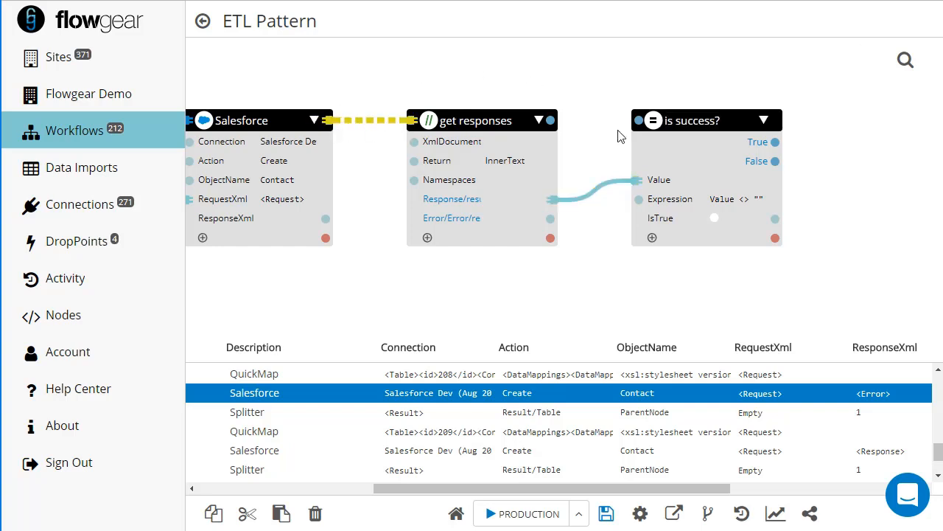
pyautogui.moveTo(551, 120); pyautogui.dragTo(638, 120)
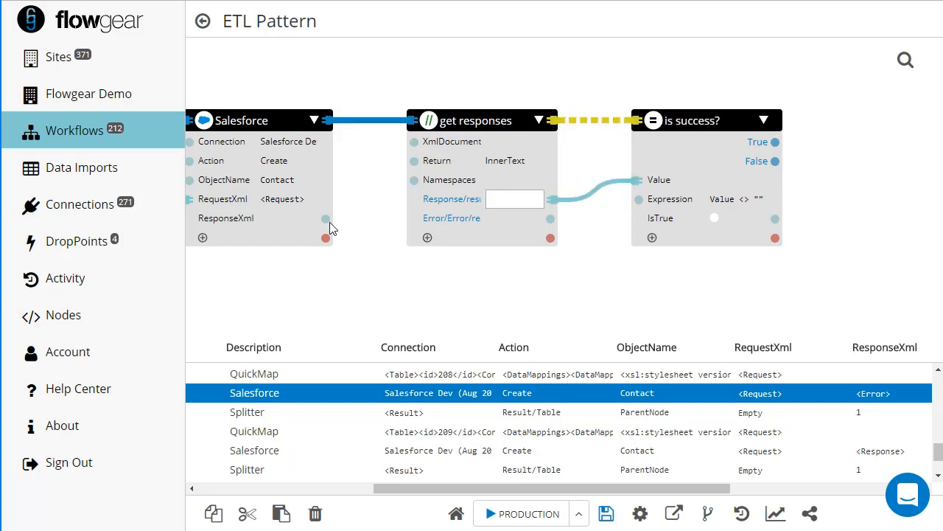
pyautogui.moveTo(325, 218); pyautogui.dragTo(404, 144)
pyautogui.moveTo(399, 267); pyautogui.dragTo(542, 266)
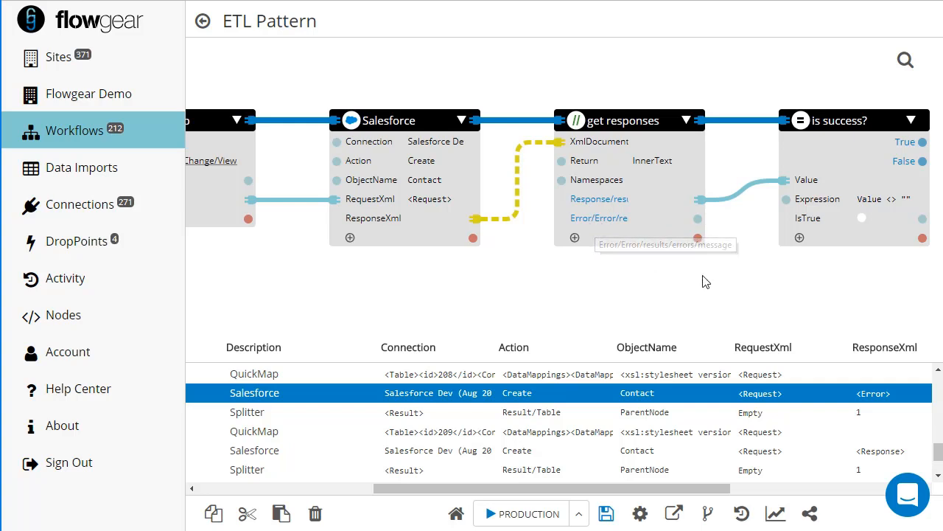
pyautogui.moveTo(703, 277); pyautogui.dragTo(629, 277)
pyautogui.moveTo(808, 264); pyautogui.dragTo(749, 272)
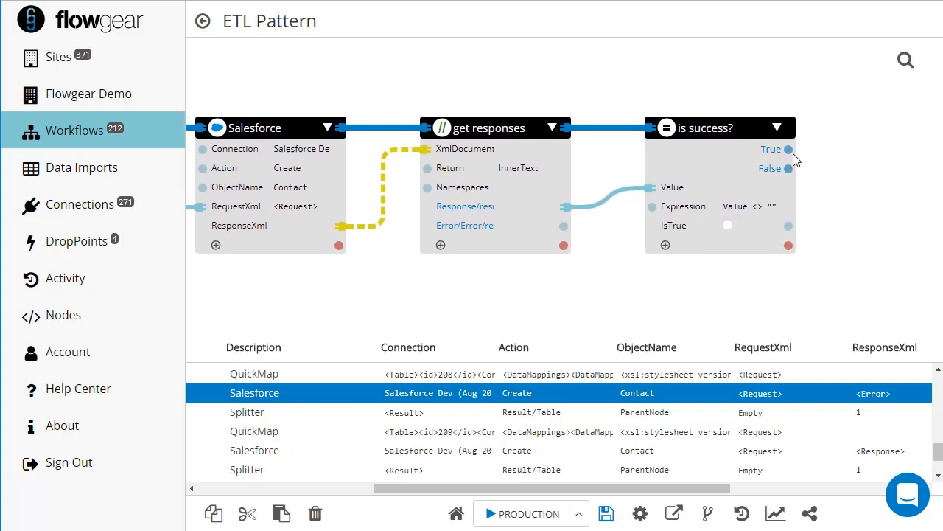
pyautogui.moveTo(789, 149); pyautogui.dragTo(814, 180)
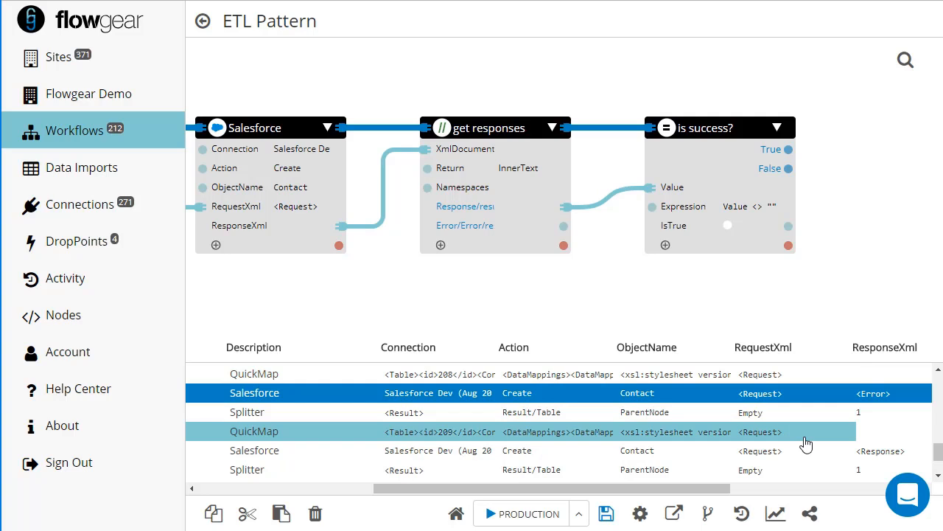
# Run the workflow and inspect the Response/results/id value that get responses extracted in the activity log.
pyautogui.click(552, 513)
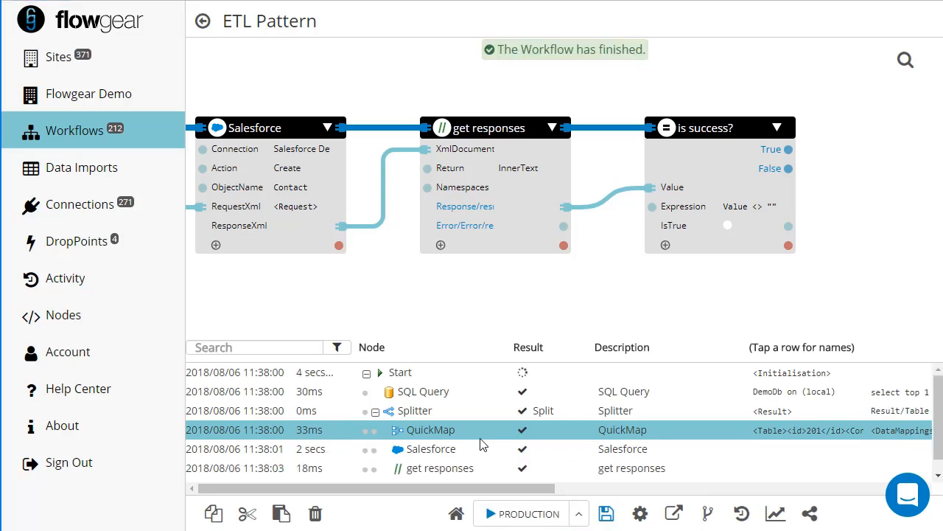
pyautogui.click(467, 470)
pyautogui.moveTo(524, 488); pyautogui.dragTo(740, 493)
pyautogui.doubleClick(633, 470)
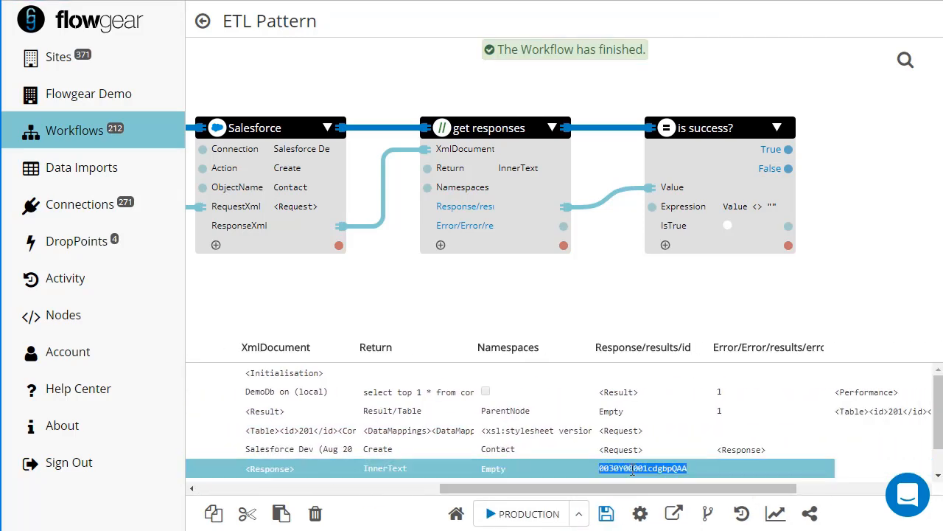
pyautogui.moveTo(735, 488); pyautogui.dragTo(507, 490)
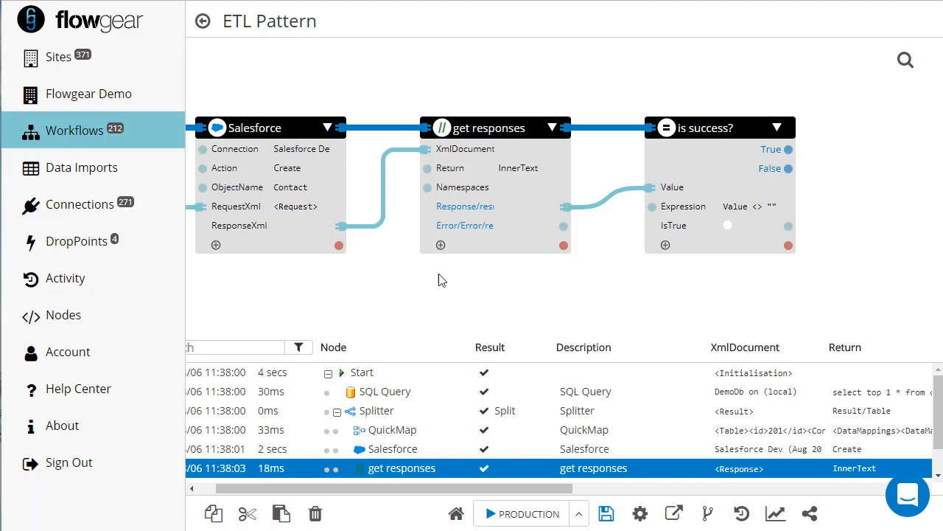
# Add the condition "where id in (201,208)" as a second line to the SQL Query node's query.
pyautogui.moveTo(416, 283); pyautogui.dragTo(764, 293)
pyautogui.moveTo(574, 287); pyautogui.dragTo(814, 260)
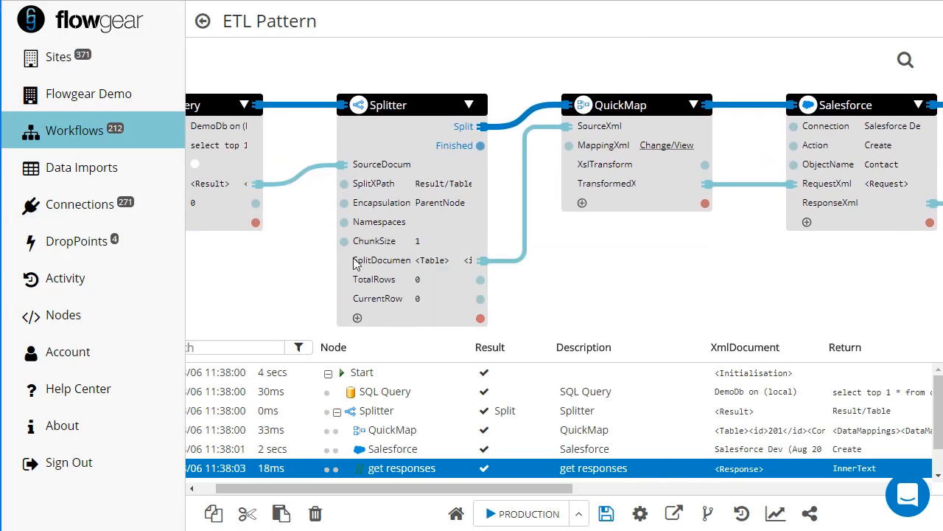
pyautogui.moveTo(298, 268); pyautogui.dragTo(515, 274)
pyautogui.click(453, 155)
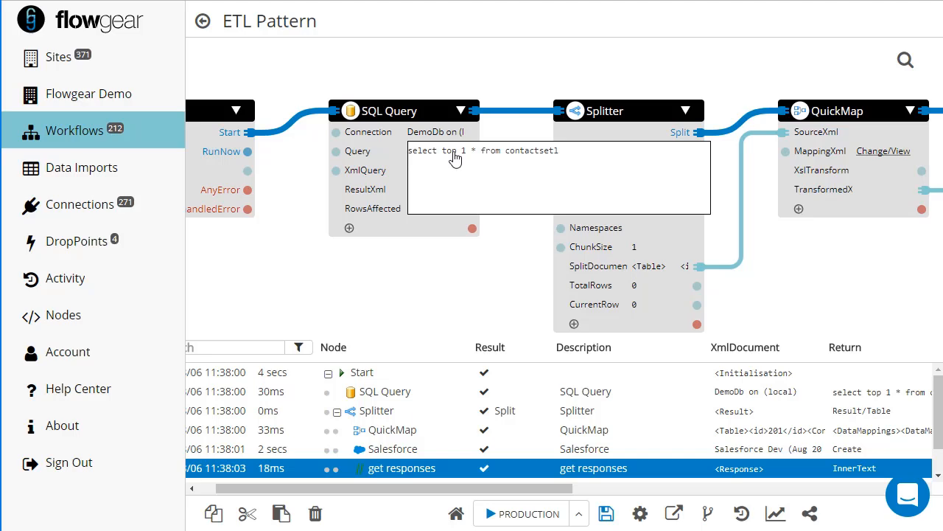
pyautogui.click(455, 156)
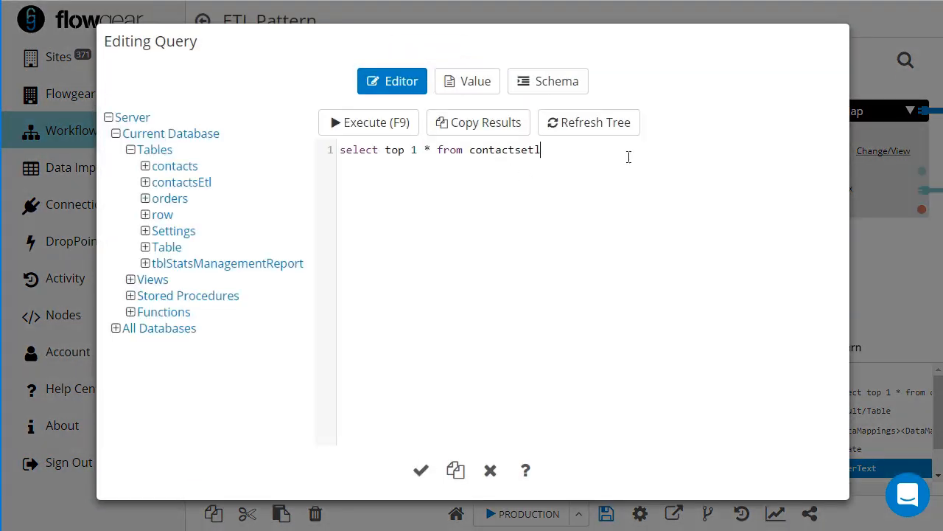
pyautogui.press('Return')
pyautogui.write('where ')
pyautogui.write('id in (()')
pyautogui.write('201,')
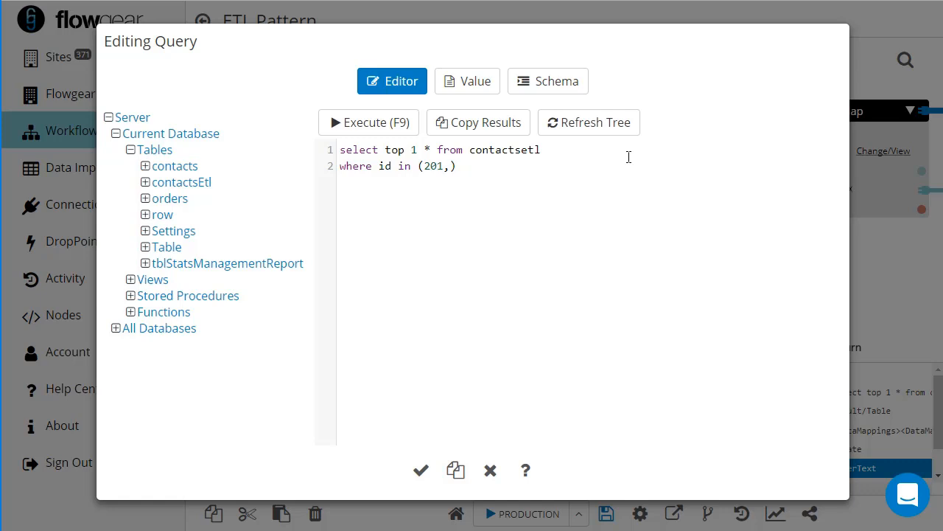
pyautogui.write('208')
# Remove "top 1" from the select statement and save the query.
pyautogui.hotkey('ctrl', 'Right')
pyautogui.hotkey('ctrl', 'Right')
pyautogui.press('BackSpace')
pyautogui.press('BackSpace')
pyautogui.press('BackSpace')
pyautogui.press('BackSpace')
pyautogui.press('BackSpace')
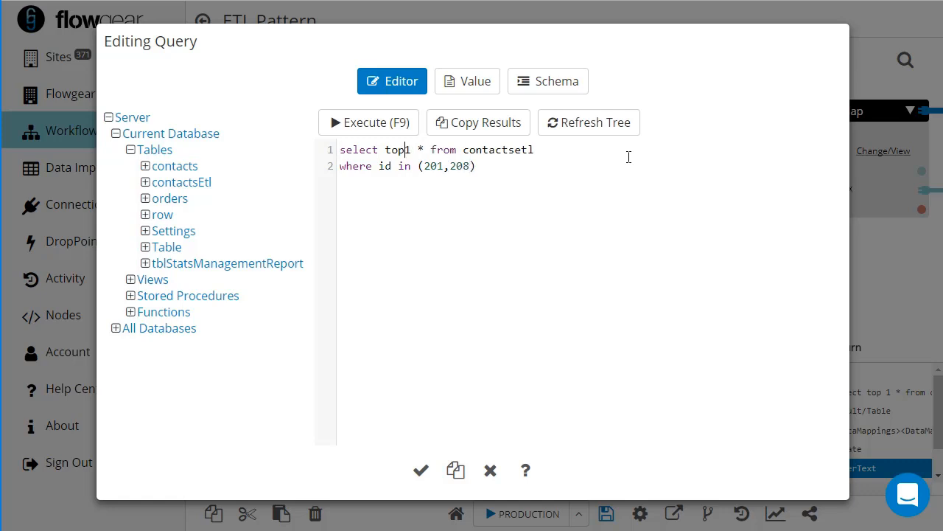
pyautogui.doubleClick(435, 166)
pyautogui.doubleClick(458, 165)
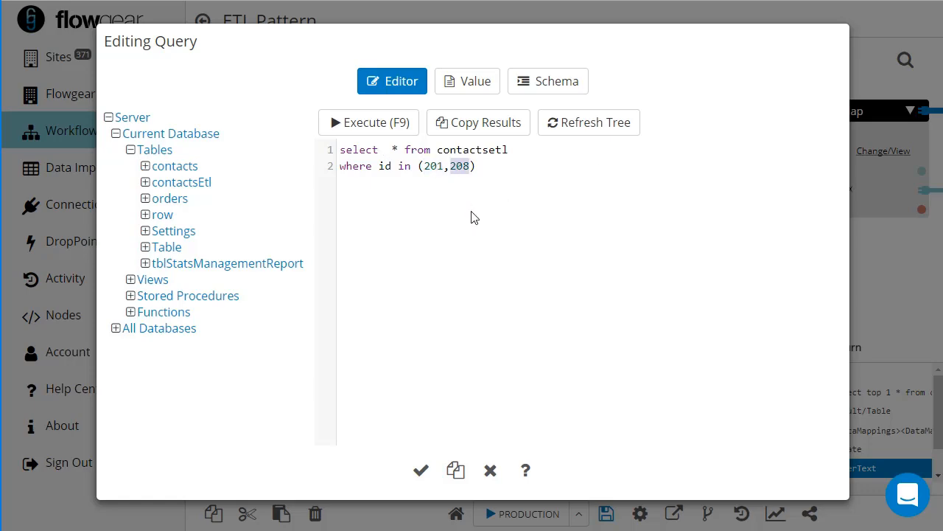
pyautogui.click(422, 472)
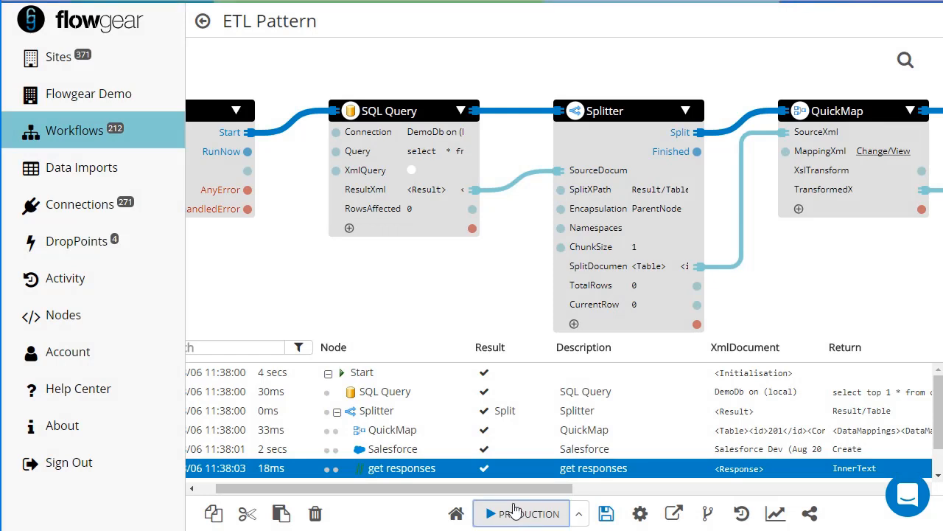
# Run the workflow, check the is success? results and the error message extracted by get responses for record 208, and close the log.
pyautogui.click(519, 515)
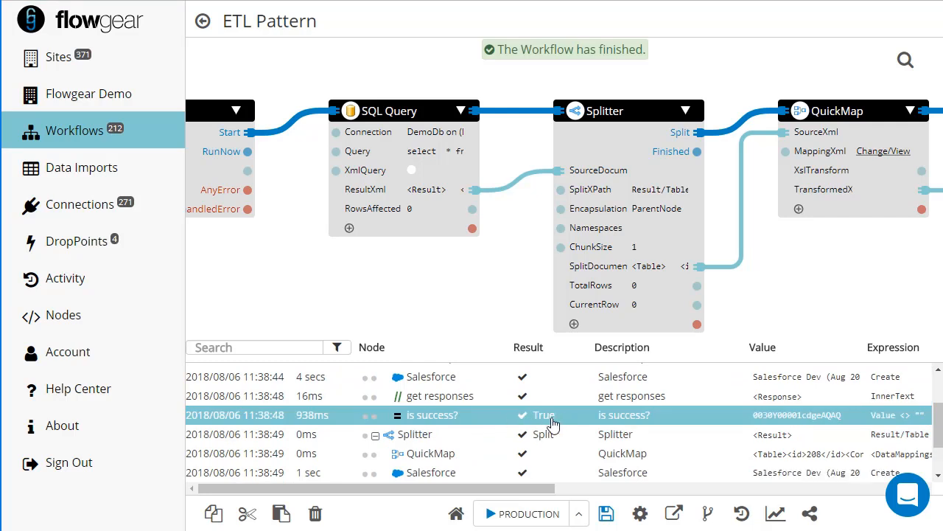
pyautogui.scroll(-1, 426, 413)
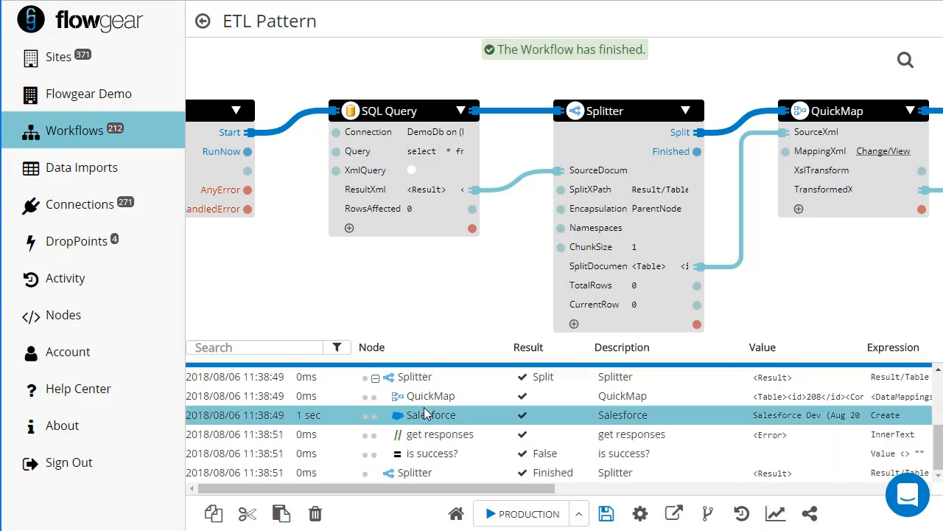
pyautogui.click(507, 452)
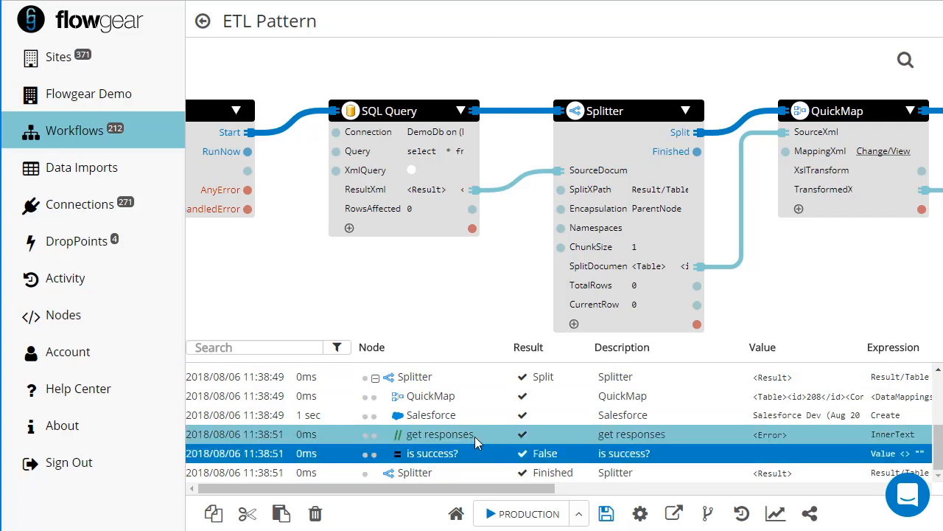
pyautogui.click(475, 436)
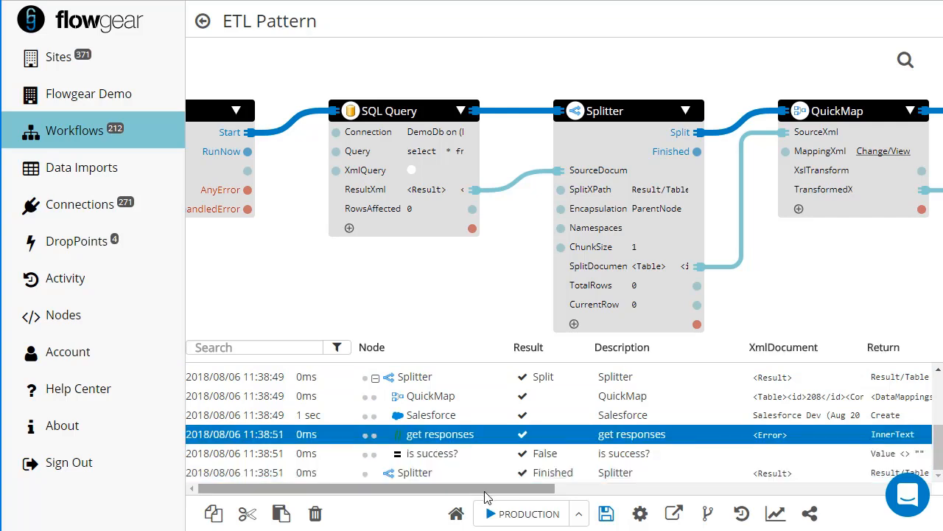
pyautogui.moveTo(486, 491); pyautogui.dragTo(747, 488)
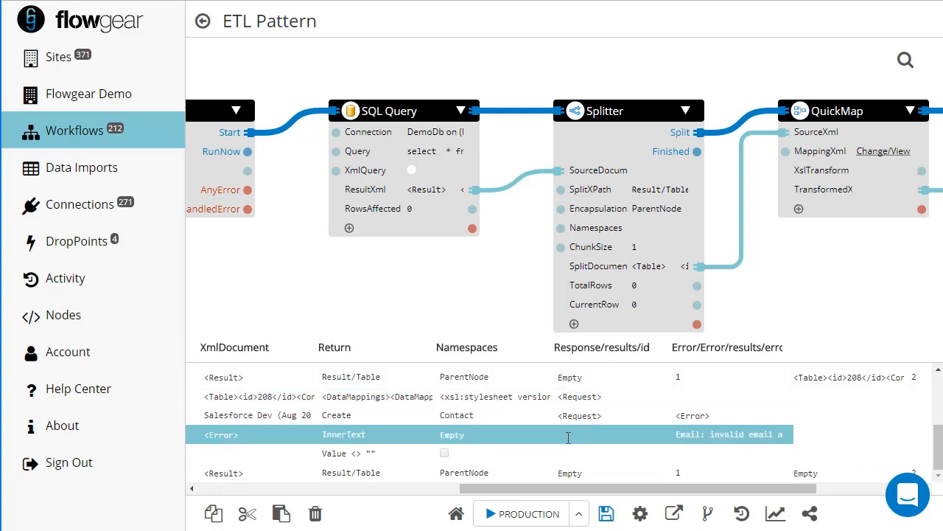
pyautogui.moveTo(682, 436); pyautogui.dragTo(768, 437)
pyautogui.click(750, 435)
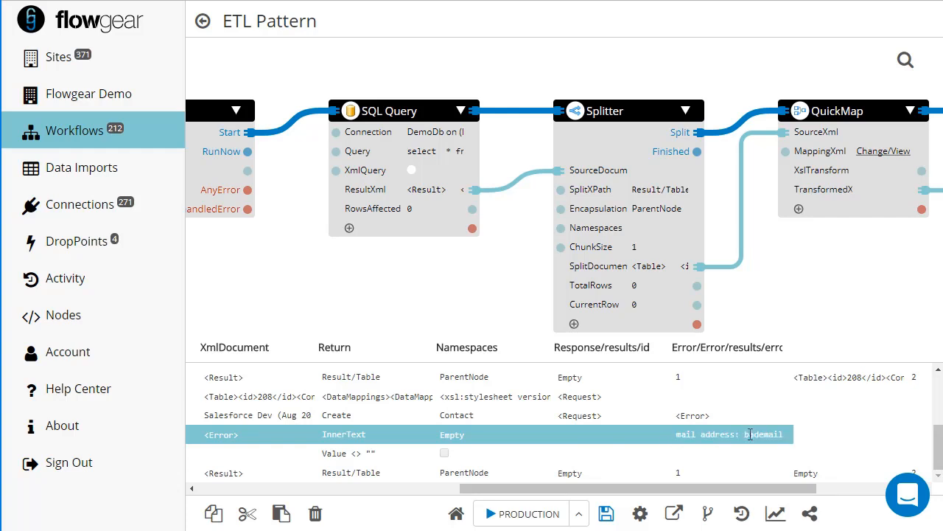
pyautogui.click(741, 513)
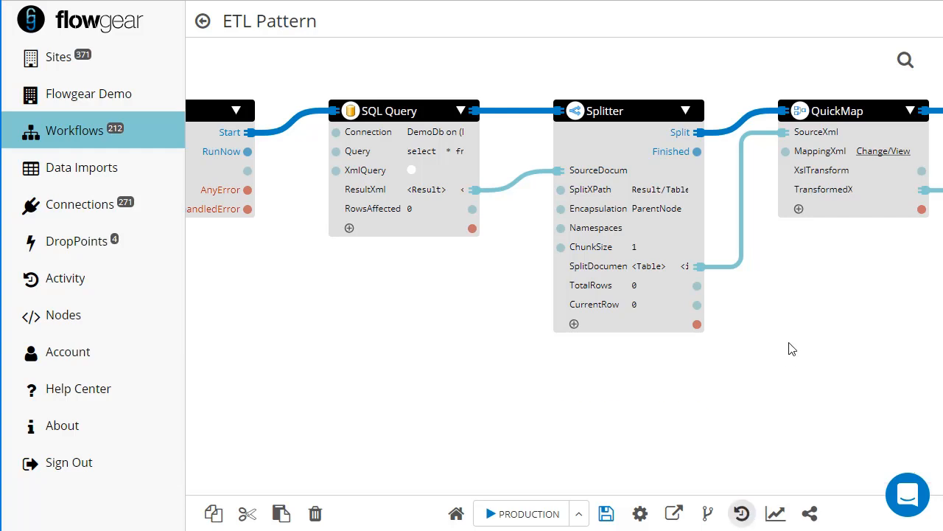
# Add a new Xml Match node in the empty space above QuickMap.
pyautogui.moveTo(808, 359); pyautogui.dragTo(469, 387)
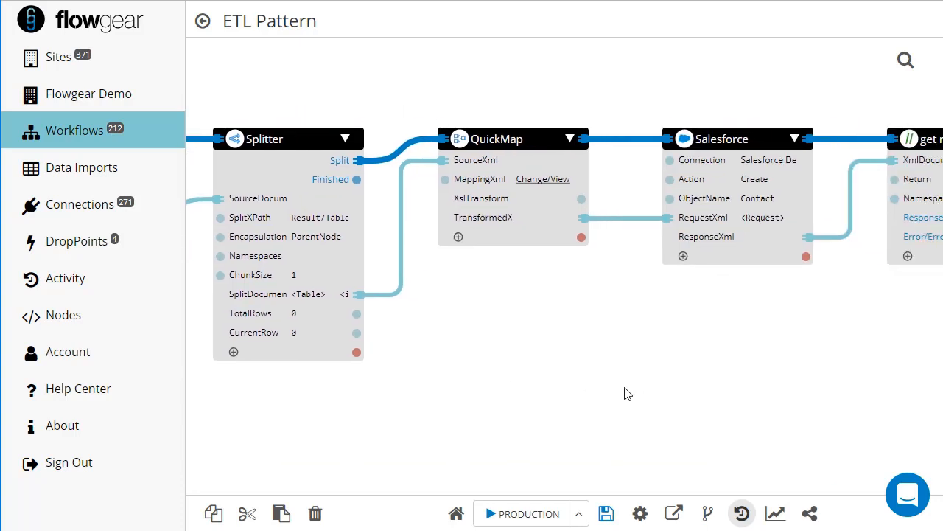
pyautogui.moveTo(624, 392); pyautogui.dragTo(388, 388)
pyautogui.moveTo(685, 388); pyautogui.dragTo(372, 389)
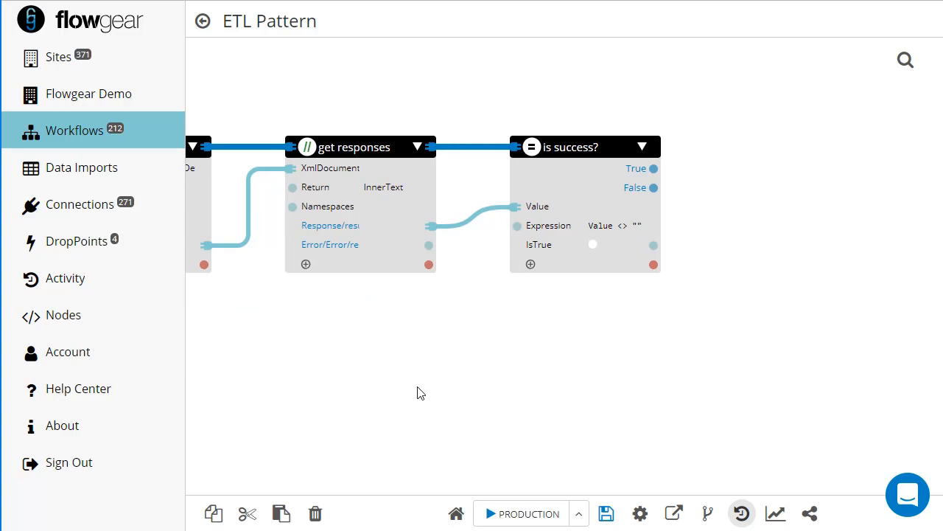
pyautogui.moveTo(316, 362); pyautogui.dragTo(661, 357)
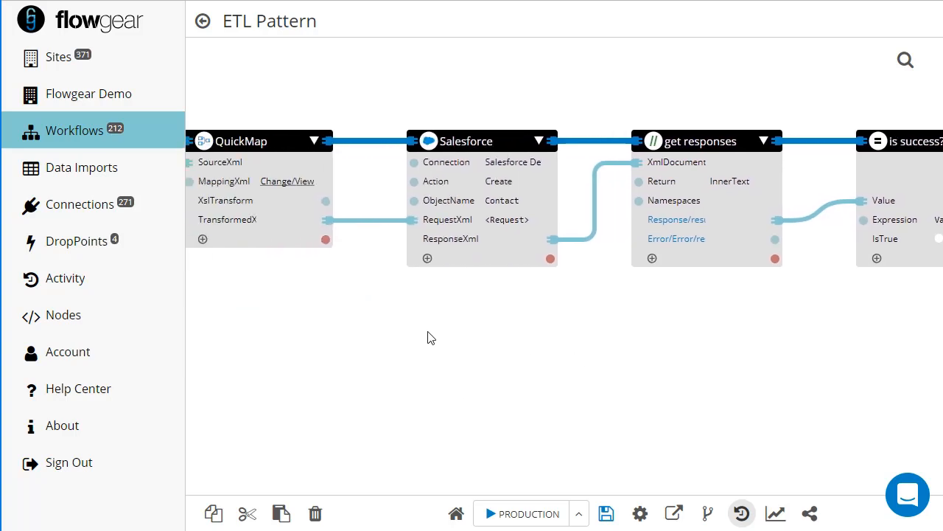
pyautogui.moveTo(429, 337); pyautogui.dragTo(683, 338)
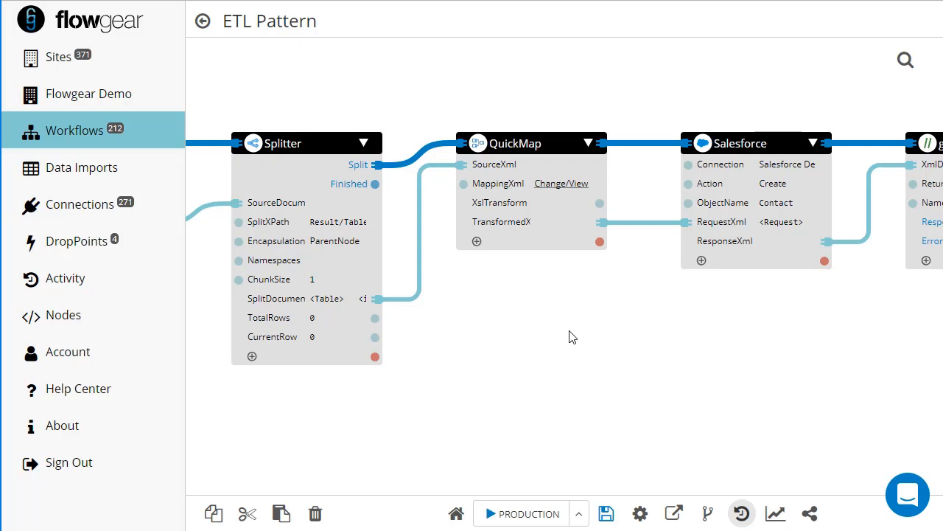
pyautogui.moveTo(568, 337); pyautogui.dragTo(758, 337)
pyautogui.moveTo(761, 336); pyautogui.dragTo(670, 434)
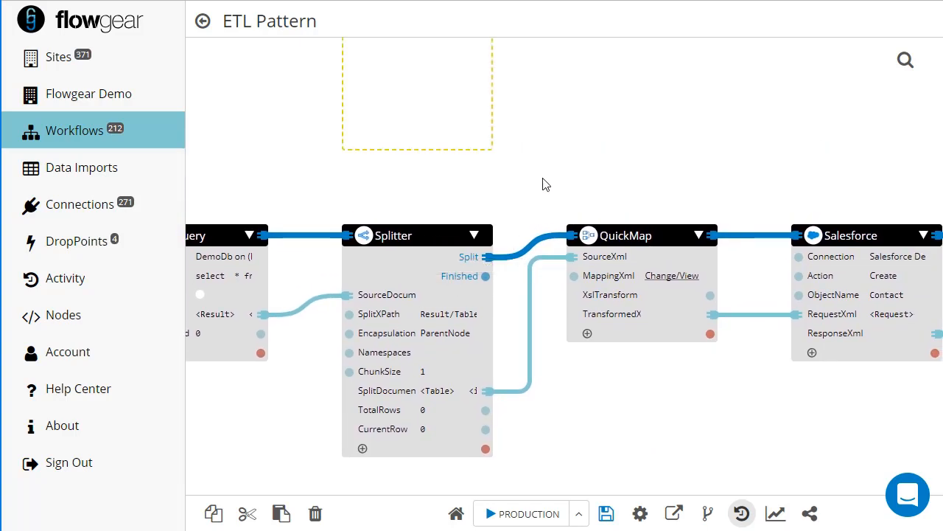
pyautogui.click(638, 78)
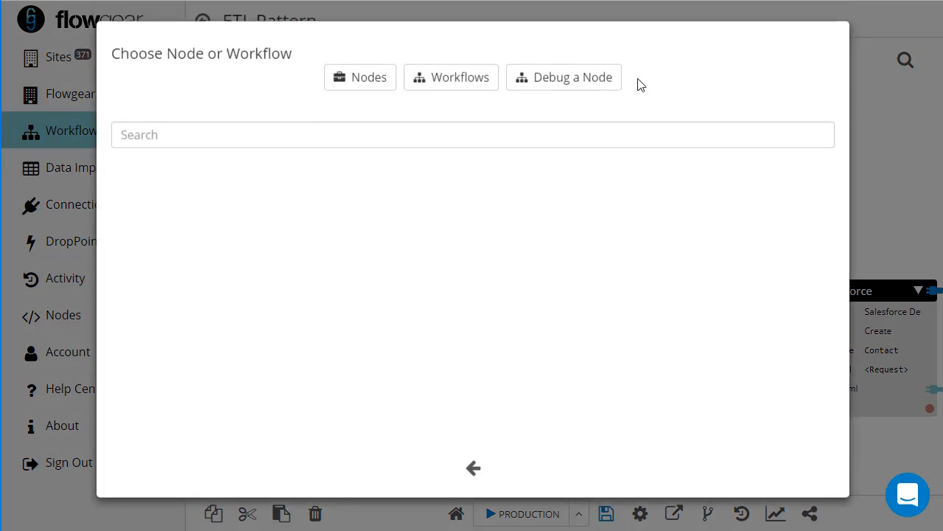
pyautogui.write('xml')
pyautogui.click(384, 244)
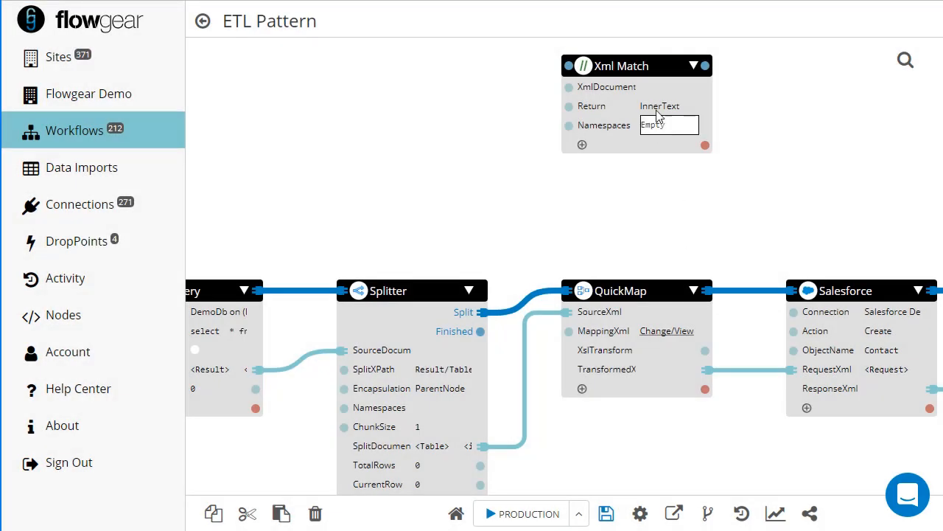
# Place the new Xml Match node between Splitter and QuickMap, linking Splitter's Split output to it and its output to QuickMap.
pyautogui.moveTo(659, 66); pyautogui.dragTo(596, 279)
pyautogui.moveTo(588, 222); pyautogui.dragTo(546, 150)
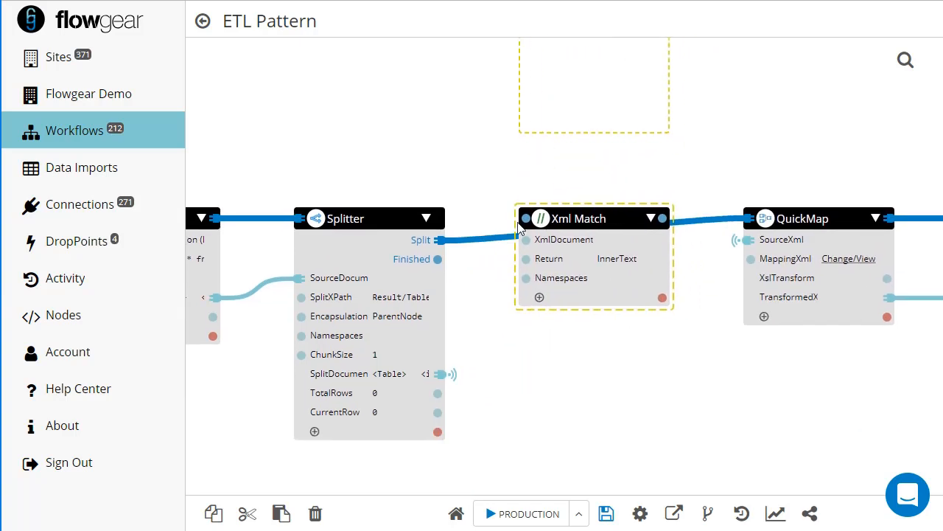
pyautogui.moveTo(501, 237); pyautogui.dragTo(516, 220)
pyautogui.moveTo(664, 221); pyautogui.dragTo(749, 219)
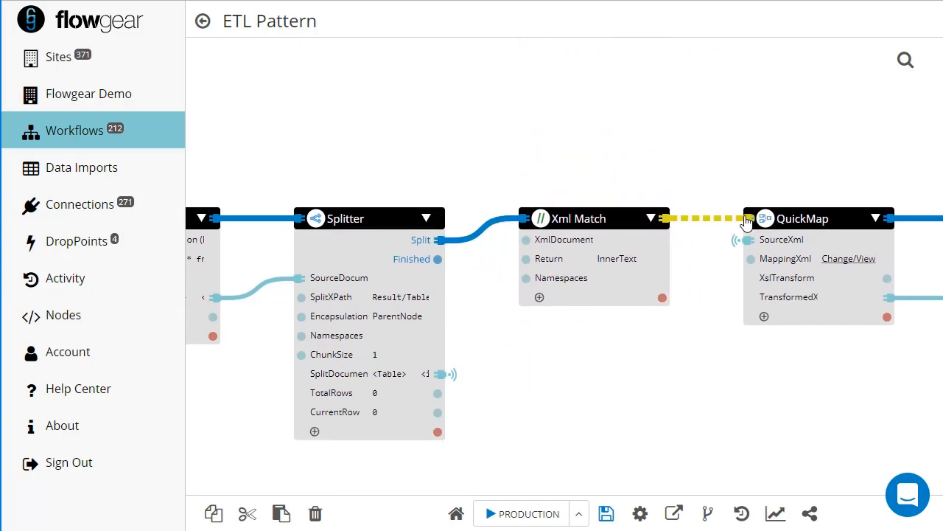
# Rename the new Xml Match node as "get contact id".
pyautogui.doubleClick(568, 218)
pyautogui.write('get con')
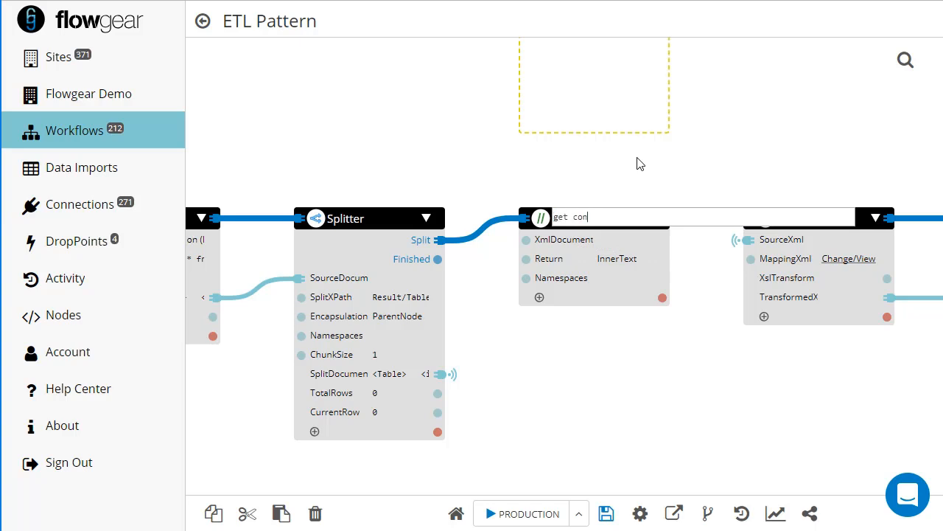
pyautogui.write('tact id')
pyautogui.press('Return')
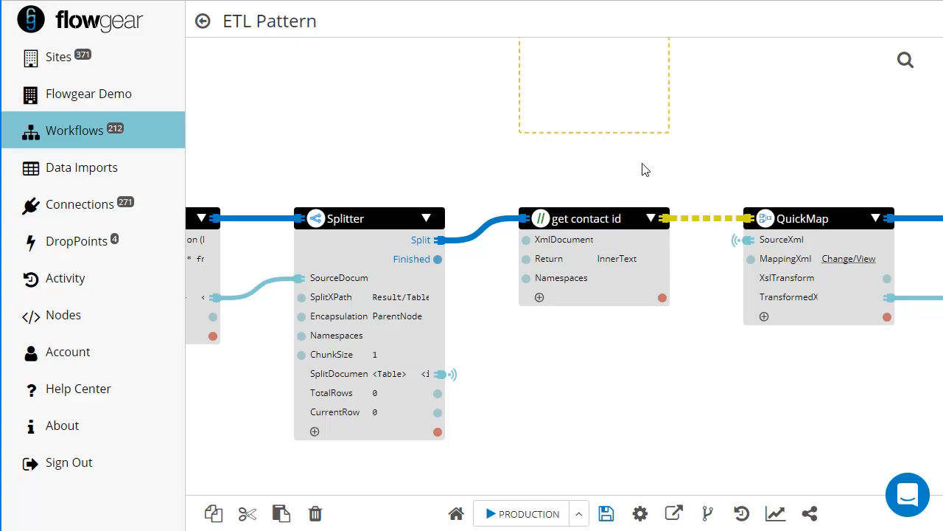
# Add a custom Table/id output property to the get contact id node.
pyautogui.moveTo(390, 380)
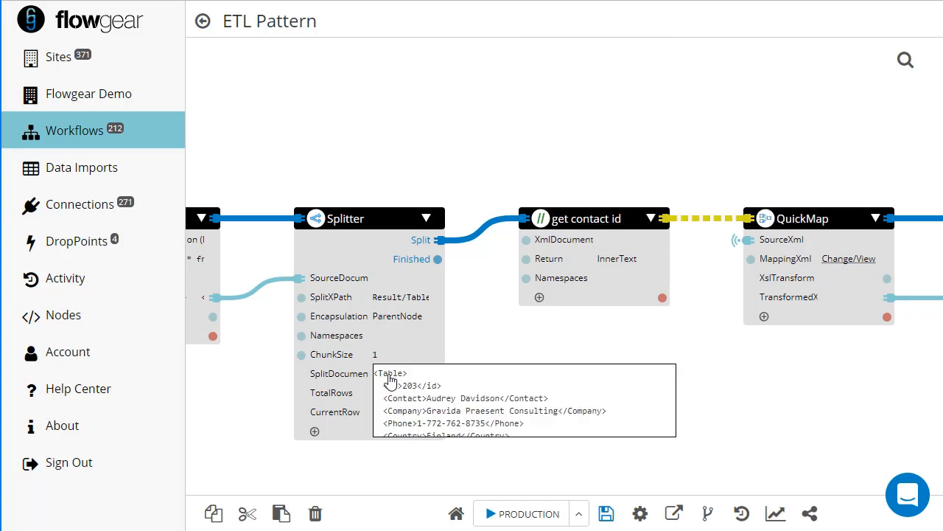
pyautogui.click(540, 298)
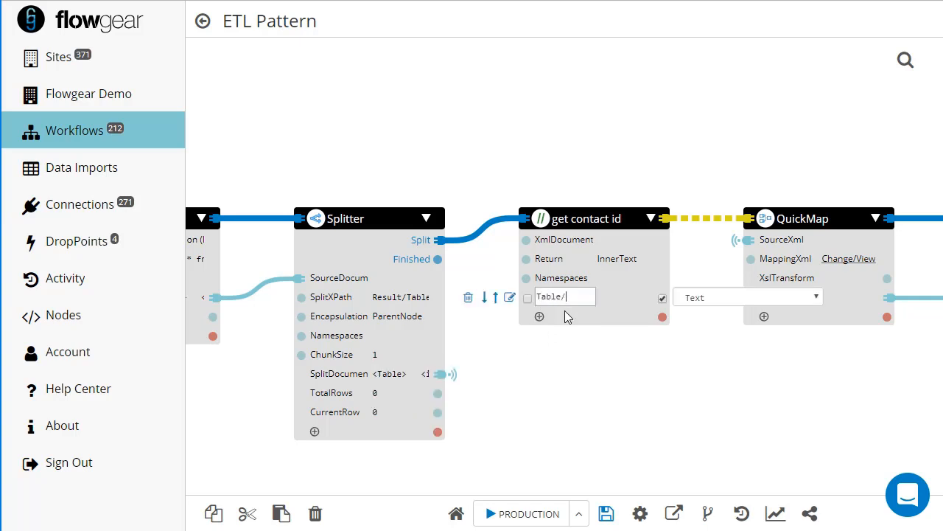
pyautogui.click(604, 358)
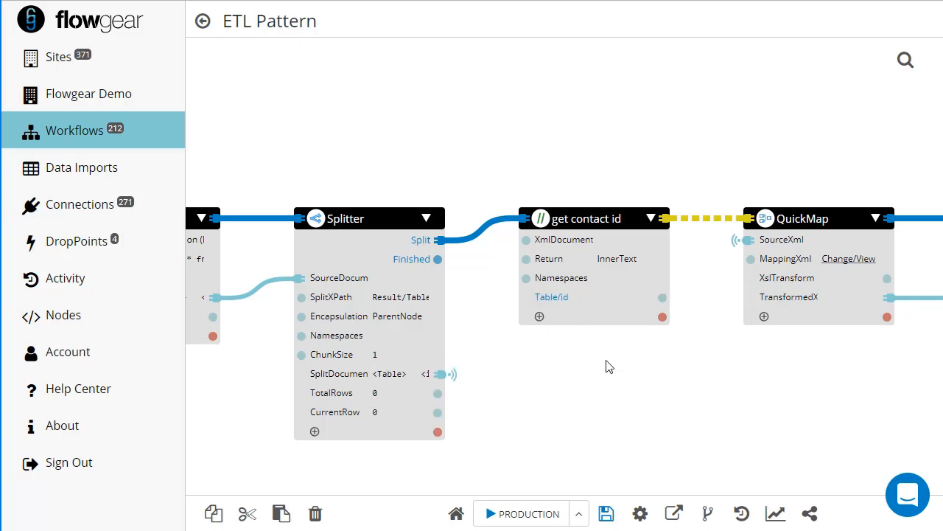
# Link Splitter's SplitDocument output to the XmlDocument input of get contact id.
pyautogui.moveTo(609, 397); pyautogui.dragTo(602, 332)
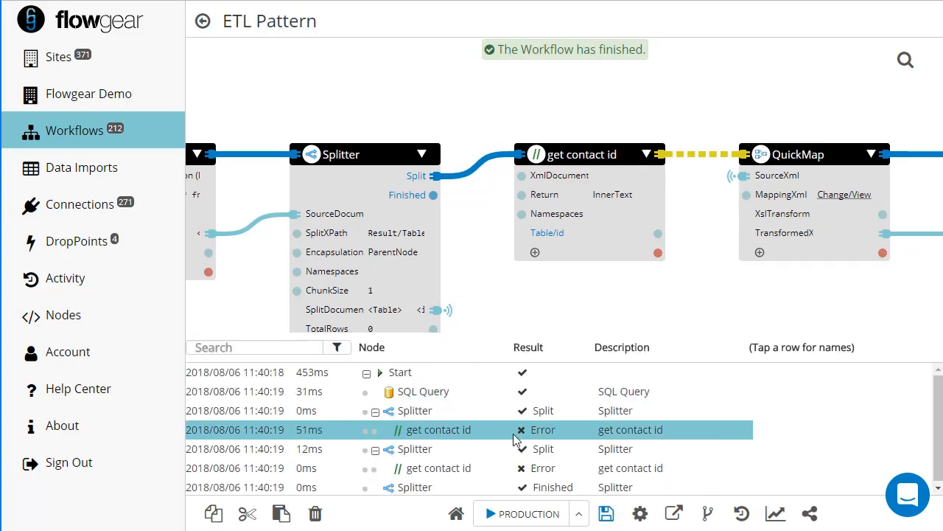
pyautogui.moveTo(443, 310); pyautogui.dragTo(518, 177)
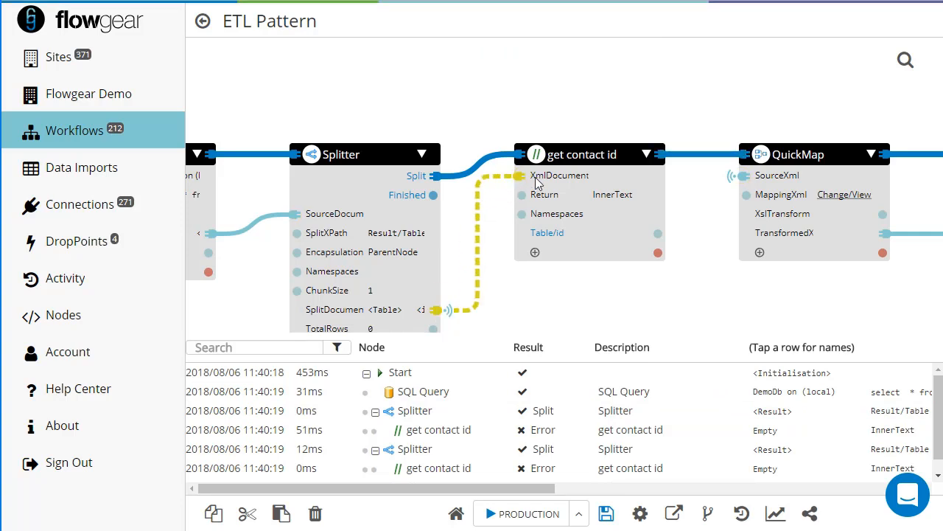
pyautogui.click(621, 176)
pyautogui.moveTo(614, 269); pyautogui.dragTo(614, 267)
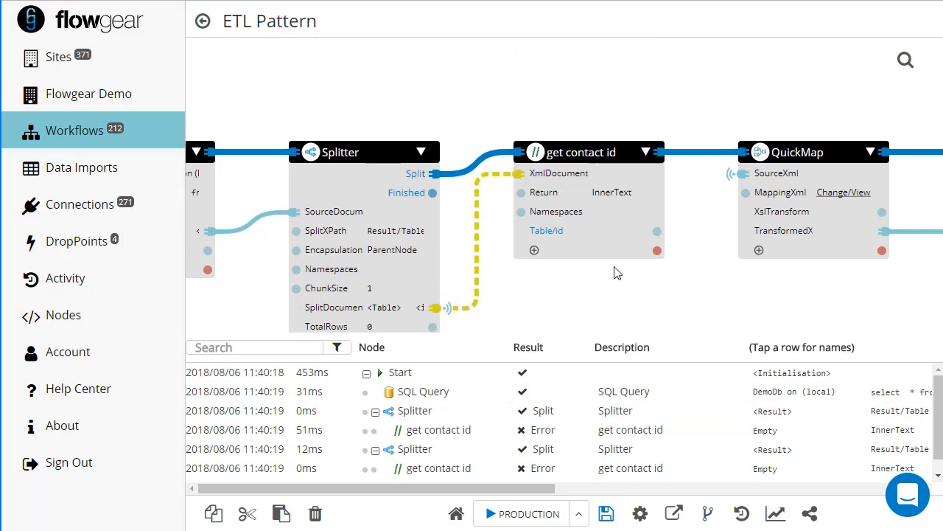
# Run the workflow, check the Table/id value returned by get contact id in the log, and close the log.
pyautogui.click(520, 514)
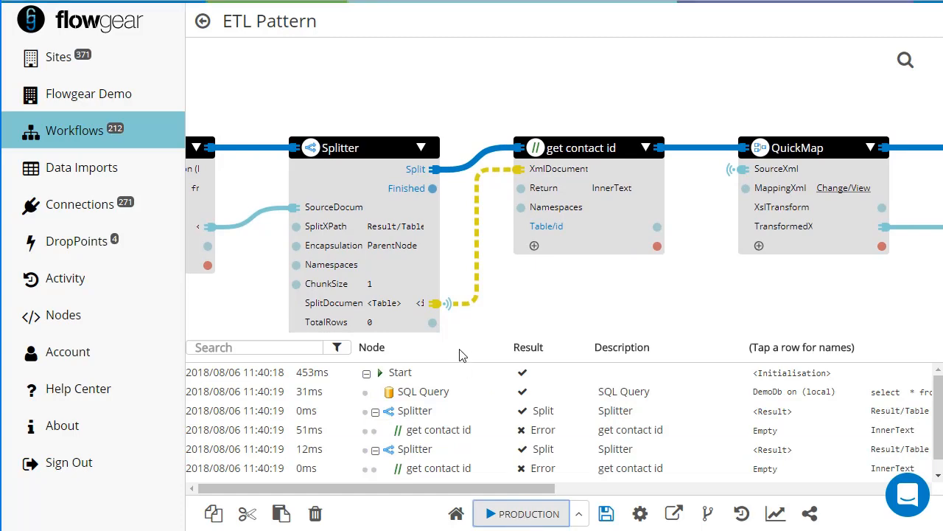
pyautogui.click(463, 430)
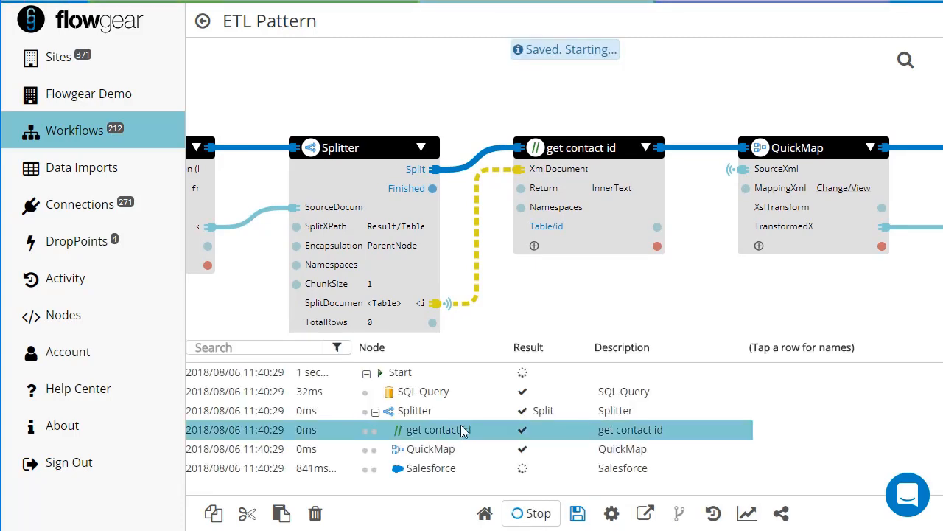
pyautogui.moveTo(456, 489); pyautogui.dragTo(685, 494)
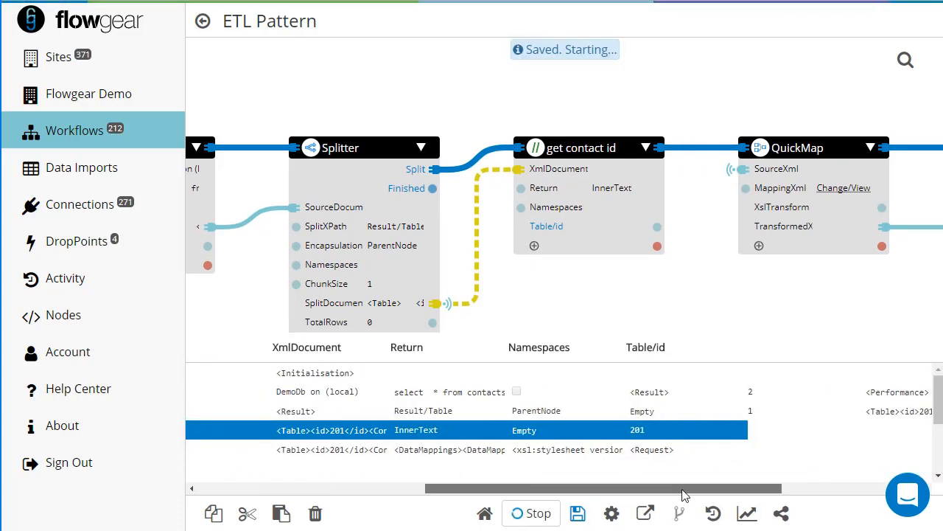
pyautogui.doubleClick(638, 429)
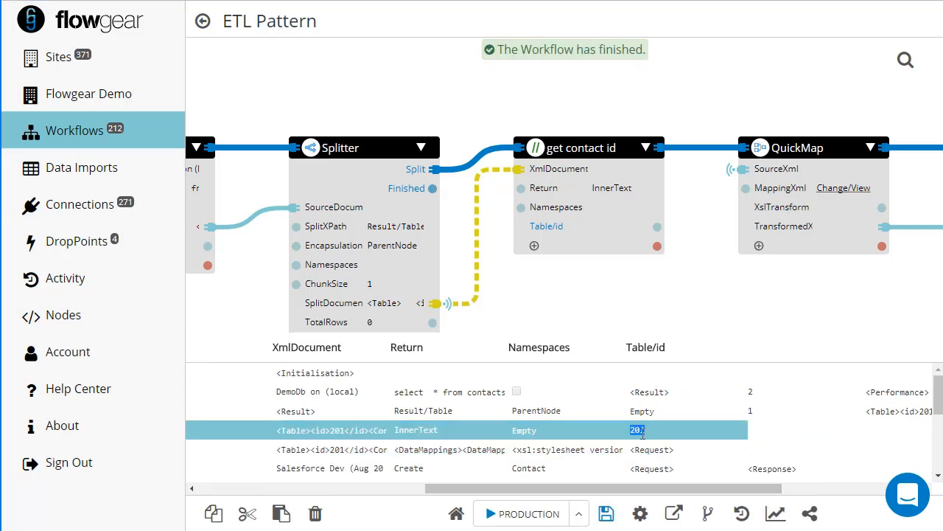
pyautogui.click(742, 513)
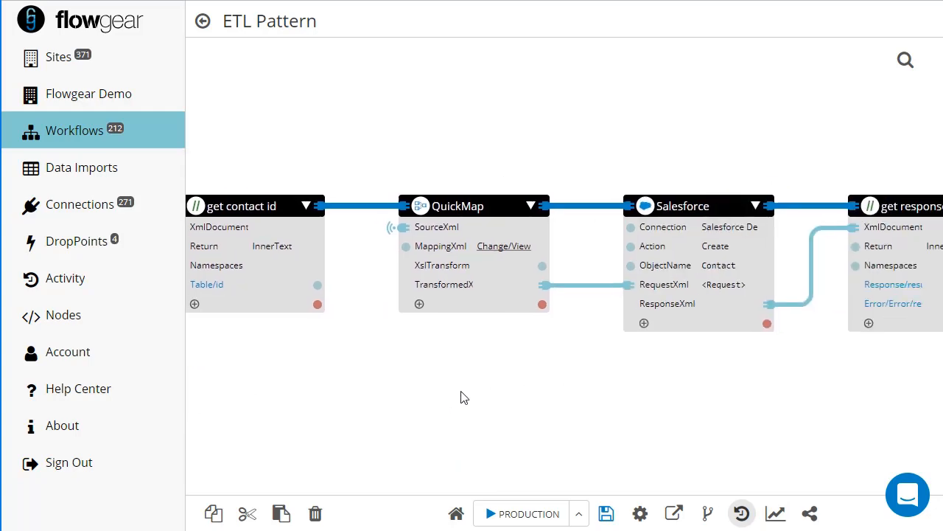
# Add two Statistic nodes after is success?, one level with it and one in the empty space below.
pyautogui.moveTo(785, 409); pyautogui.dragTo(482, 371)
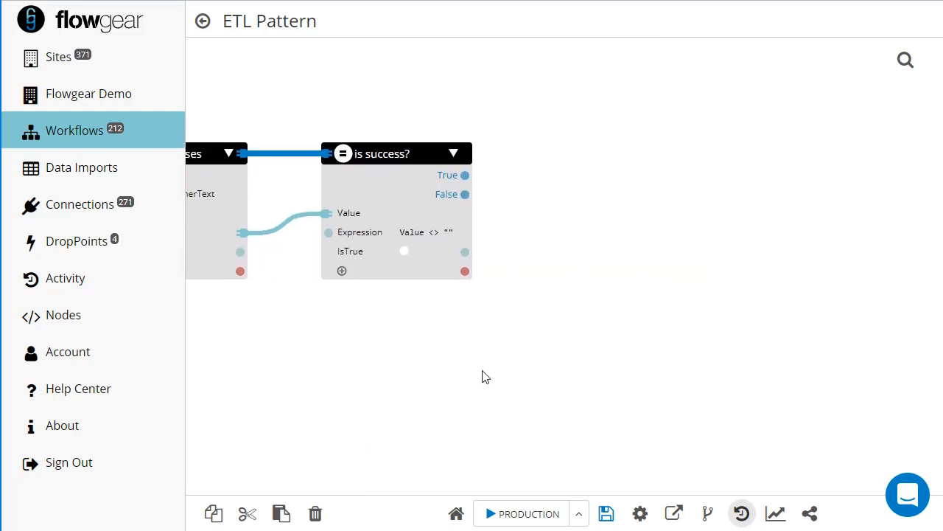
pyautogui.moveTo(601, 161)
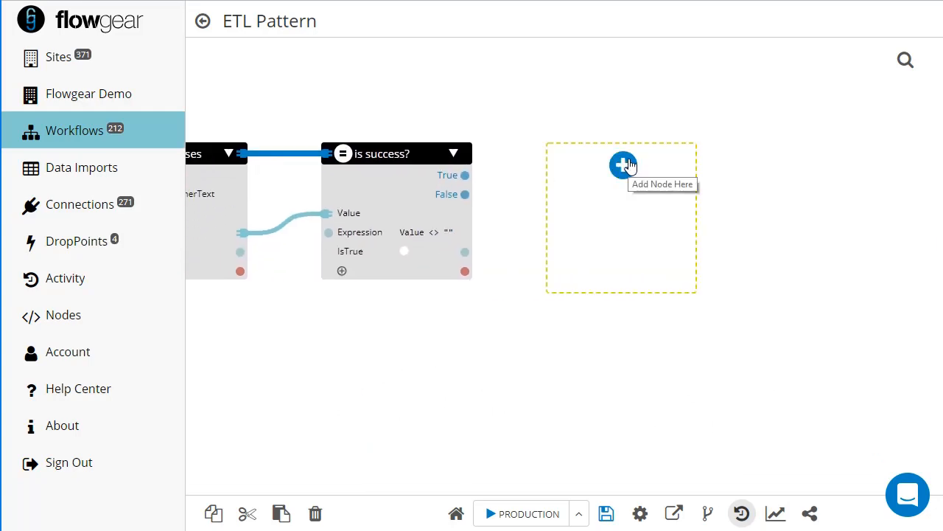
pyautogui.click(625, 165)
pyautogui.write('stat')
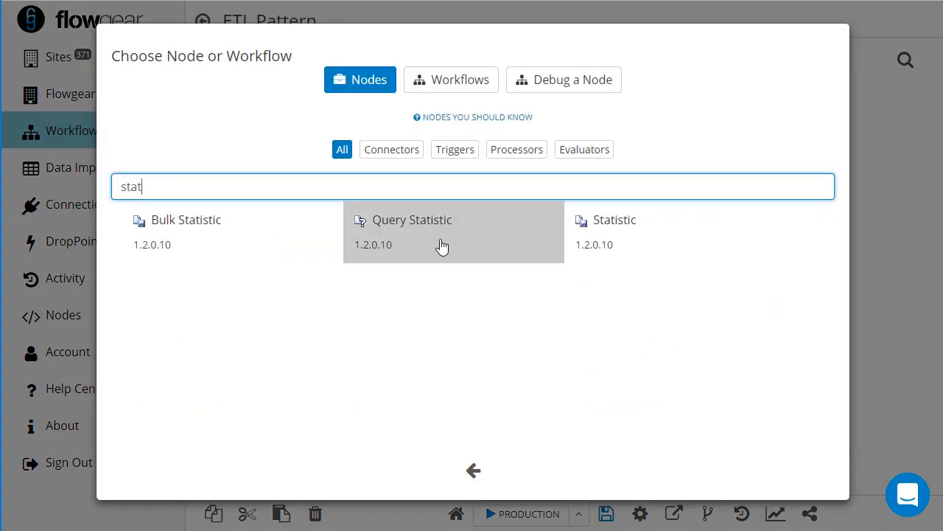
pyautogui.click(636, 255)
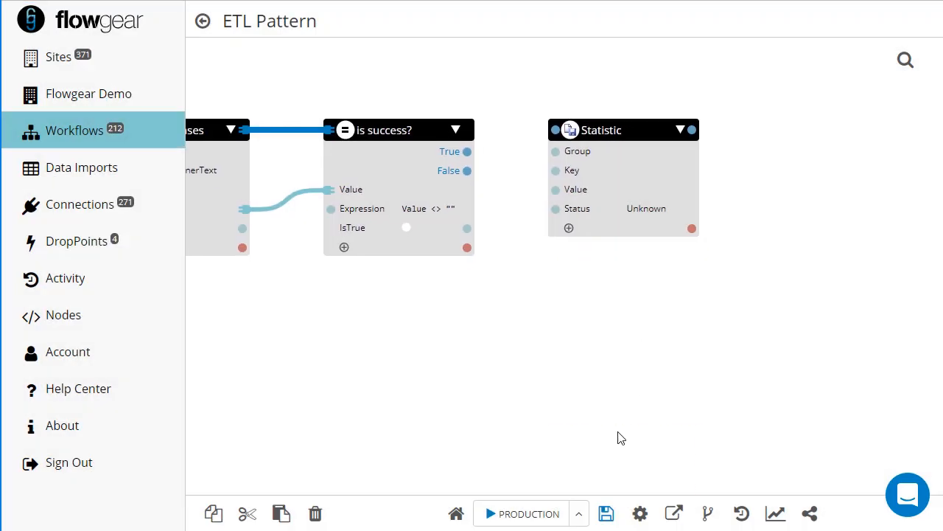
pyautogui.click(625, 448)
pyautogui.write('stat')
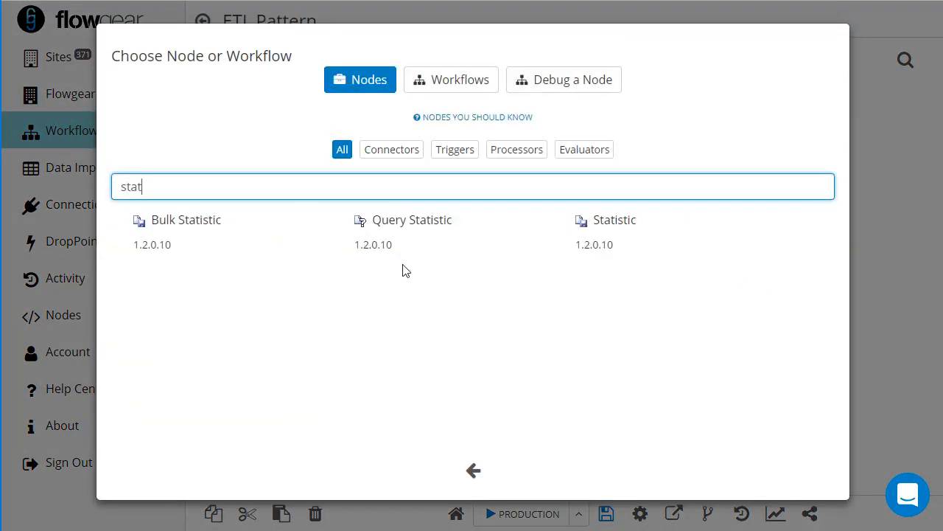
pyautogui.click(608, 236)
# Rename the upper Statistic node as "log success" and the lower one as "log fail".
pyautogui.click(612, 129)
pyautogui.write('1')
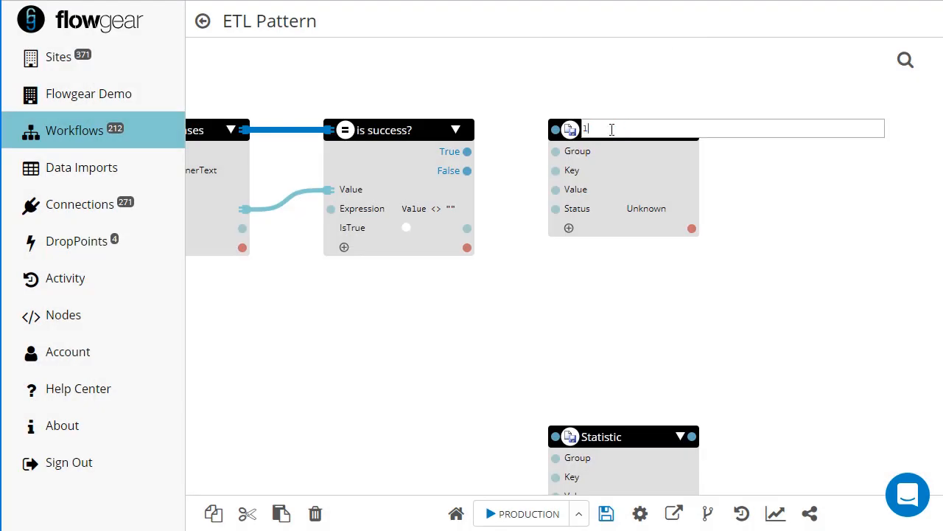
pyautogui.click(612, 438)
pyautogui.write('1')
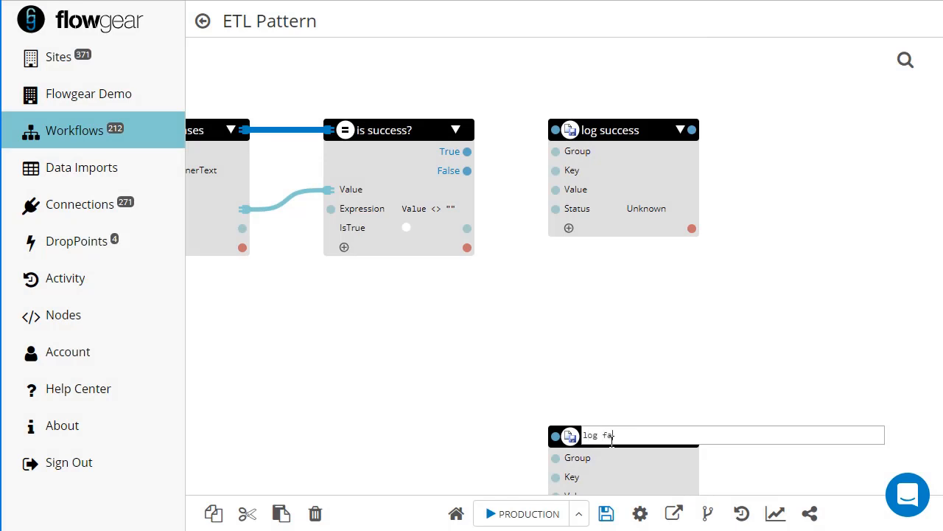
pyautogui.click(632, 339)
# Set the Group of both log success and log fail to "contacts".
pyautogui.click(654, 153)
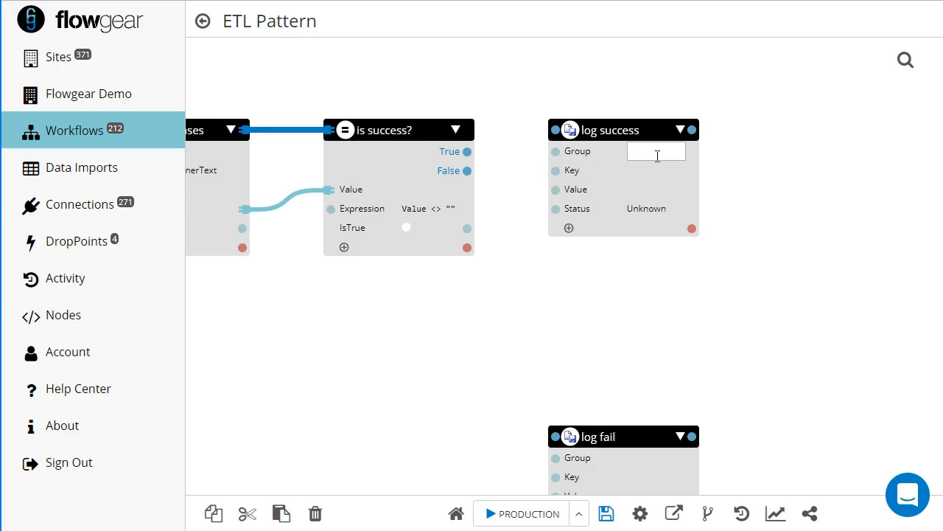
pyautogui.write('ts')
pyautogui.hotkey('ctrl', 'a')
pyautogui.hotkey('ctrl', 'c')
pyautogui.click(660, 459)
pyautogui.hotkey('ctrl', 'v')
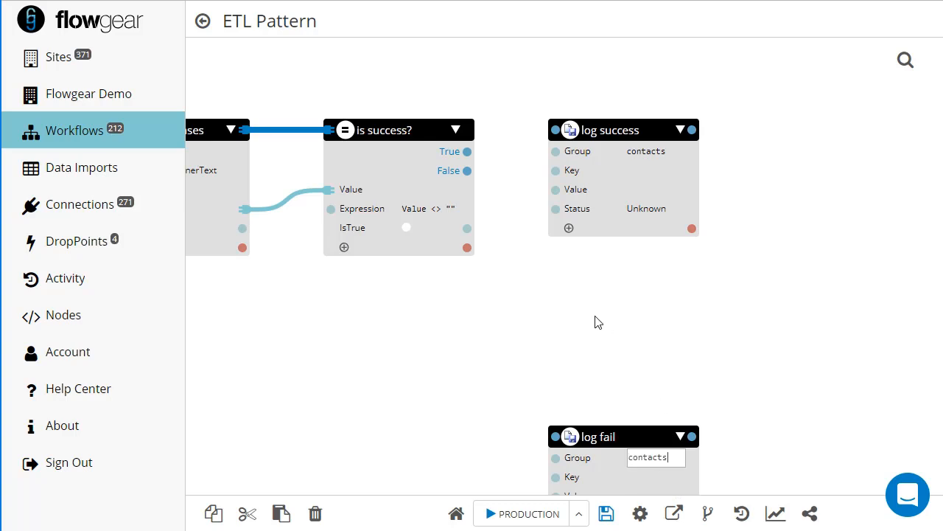
pyautogui.click(598, 308)
# Link the Table/id output of get contact id to the Key input of log success.
pyautogui.moveTo(598, 308); pyautogui.dragTo(651, 286)
pyautogui.moveTo(501, 321); pyautogui.dragTo(864, 321)
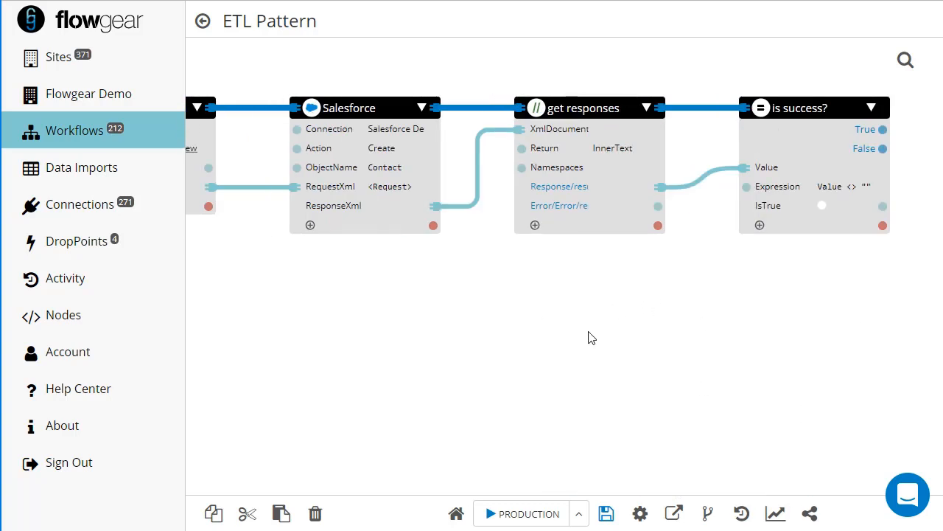
pyautogui.moveTo(588, 330); pyautogui.dragTo(770, 319)
pyautogui.moveTo(509, 300); pyautogui.dragTo(725, 316)
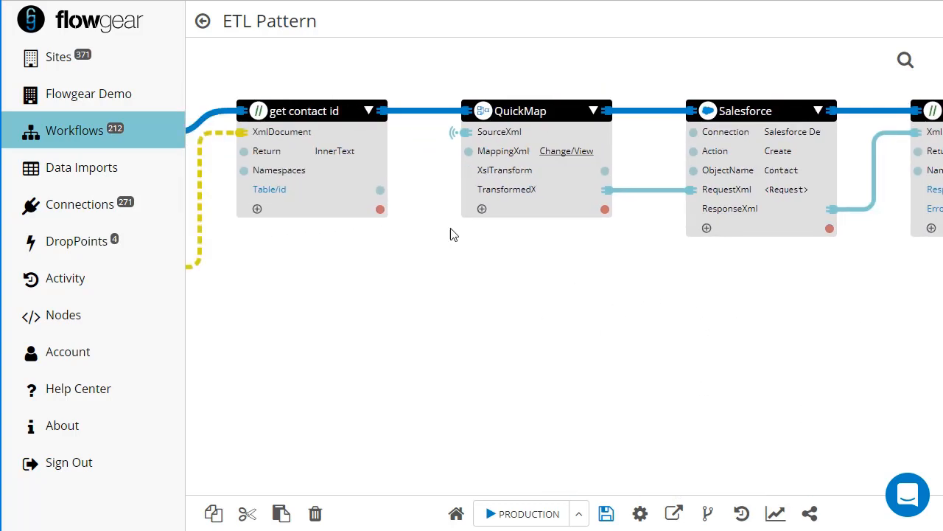
pyautogui.click(382, 195)
pyautogui.moveTo(713, 264); pyautogui.dragTo(200, 308)
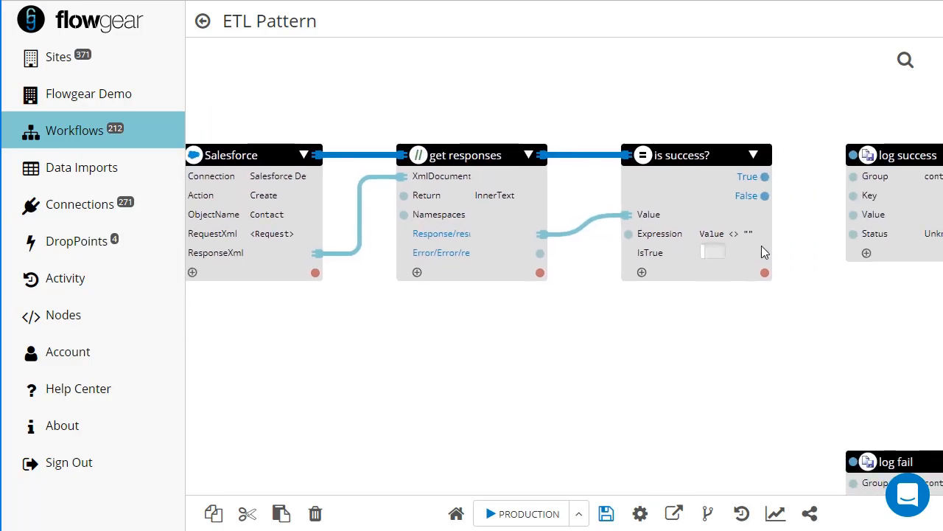
pyautogui.click(854, 196)
# Link the Table/id output of get contact id to the Key input of log fail.
pyautogui.moveTo(432, 371); pyautogui.dragTo(841, 326)
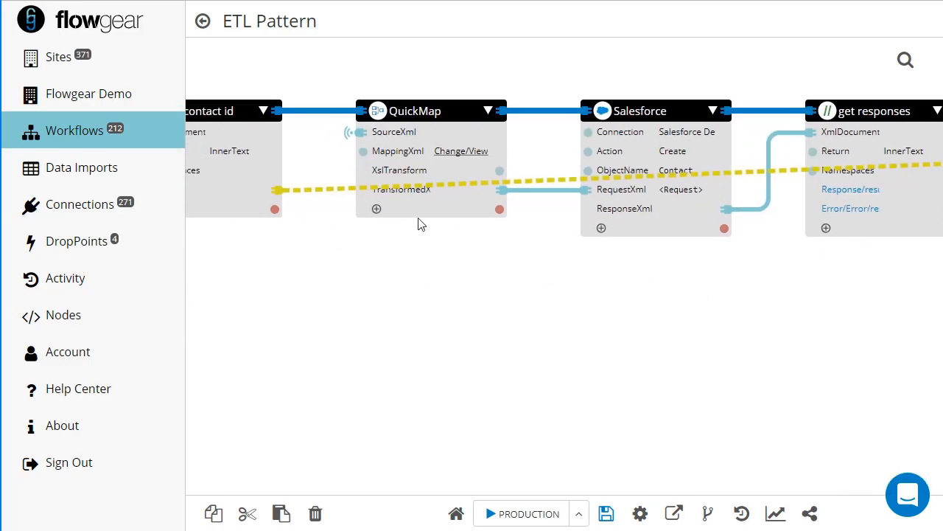
pyautogui.click(278, 192)
pyautogui.moveTo(581, 268); pyautogui.dragTo(158, 206)
pyautogui.moveTo(572, 295); pyautogui.dragTo(396, 233)
pyautogui.click(658, 333)
# Link the True output of is success? to log success and its False output to log fail.
pyautogui.scroll(2, 667, 317)
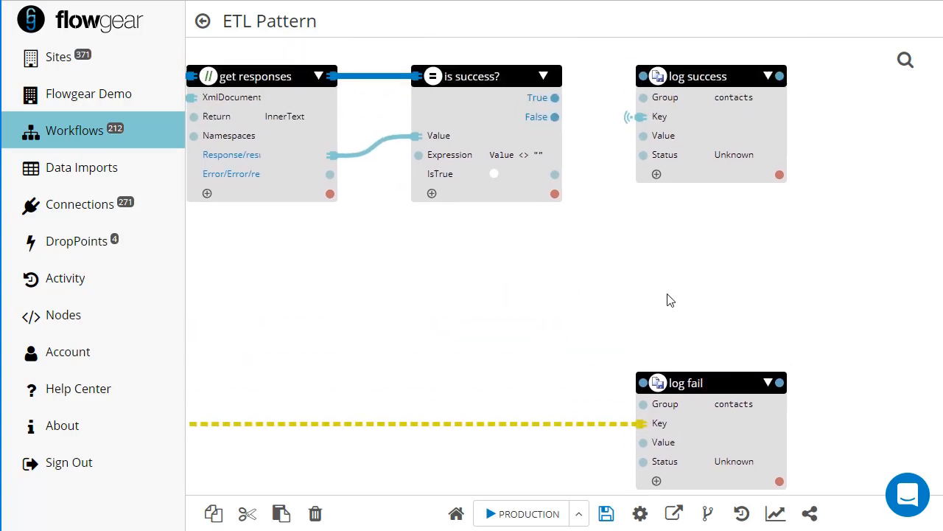
pyautogui.click(554, 110)
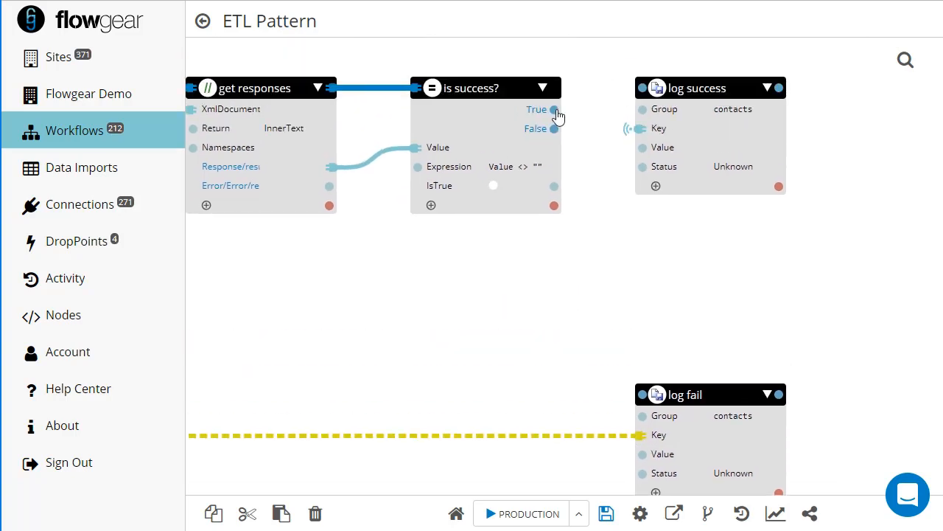
pyautogui.click(634, 87)
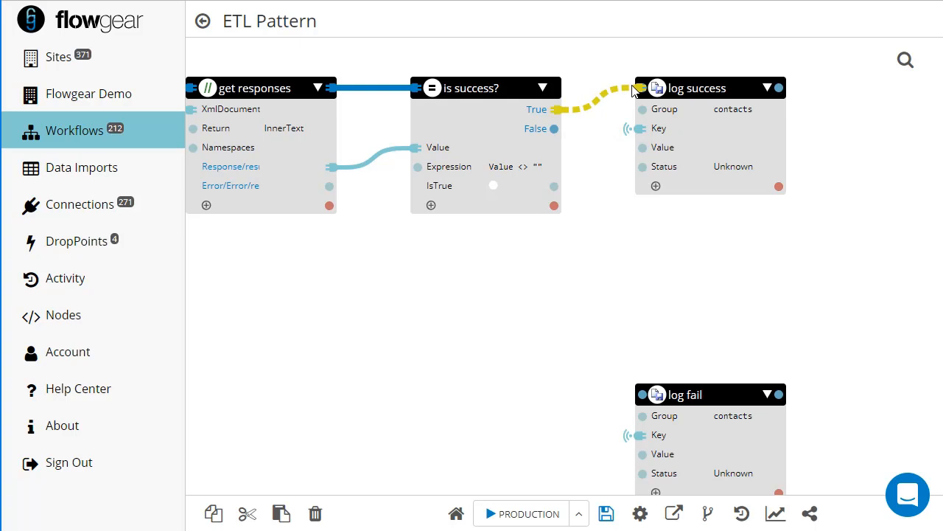
pyautogui.click(554, 131)
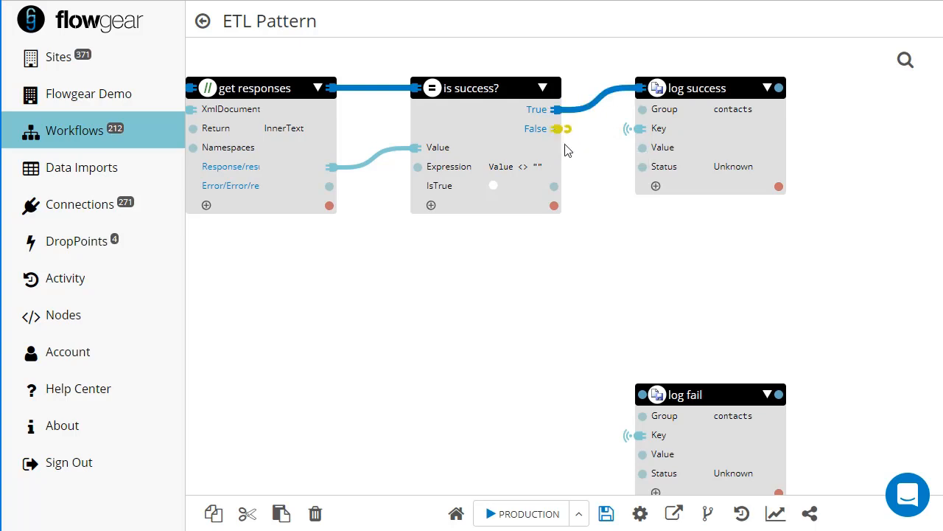
pyautogui.click(641, 397)
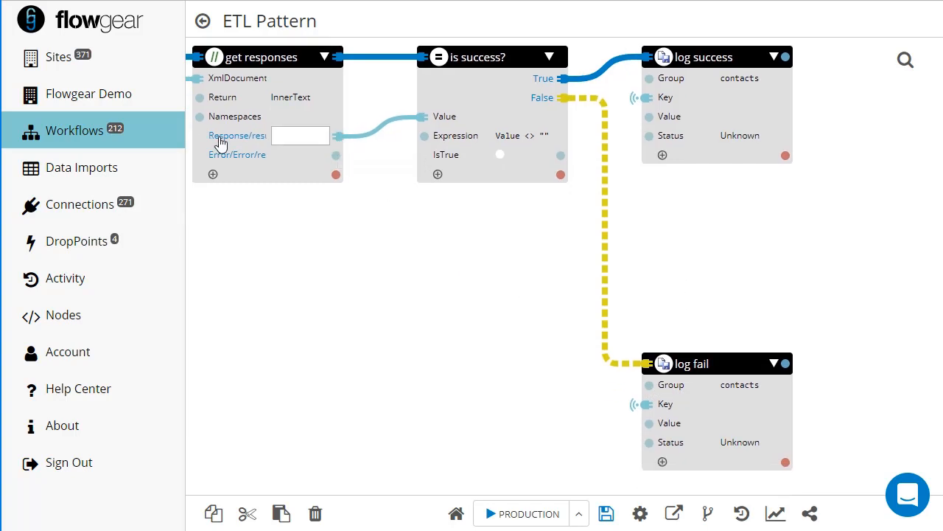
# Link get responses' Response output to the Value of log success and its Error output to the Value of log fail.
pyautogui.click(341, 135)
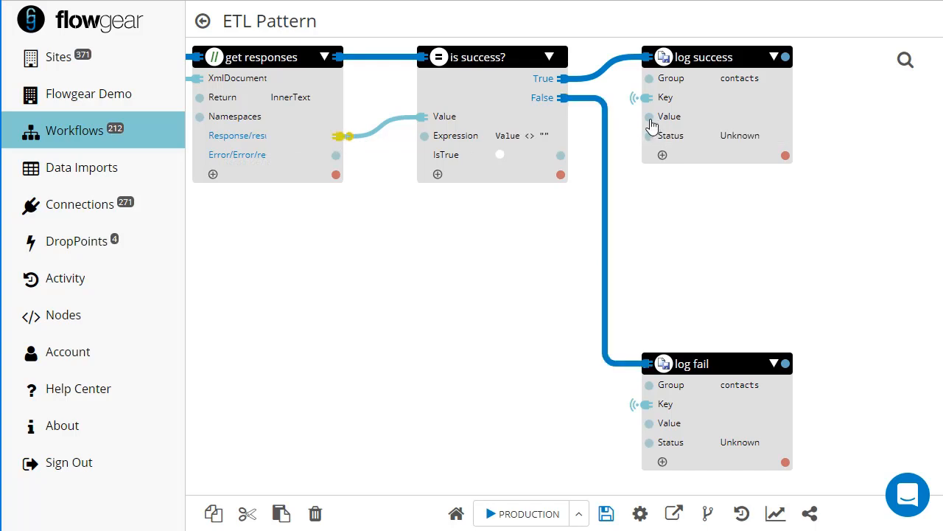
pyautogui.click(649, 118)
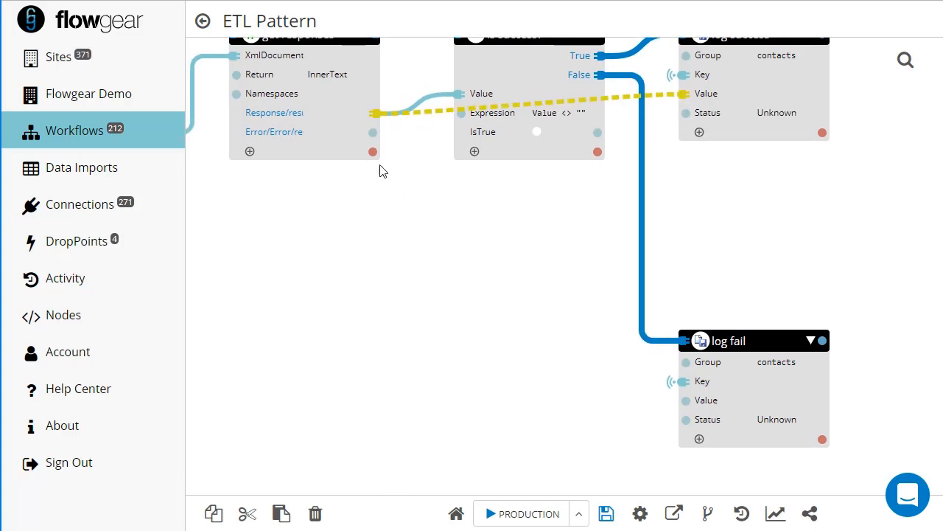
pyautogui.click(373, 133)
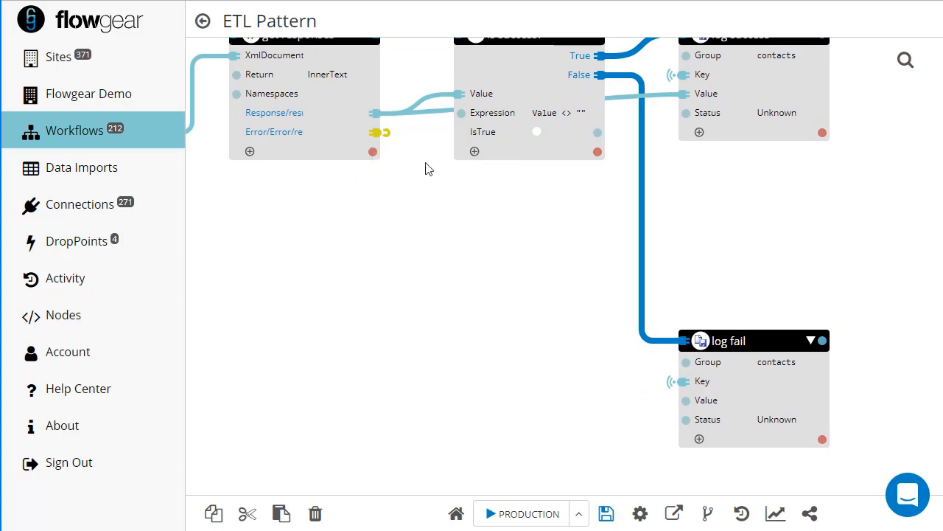
pyautogui.click(685, 401)
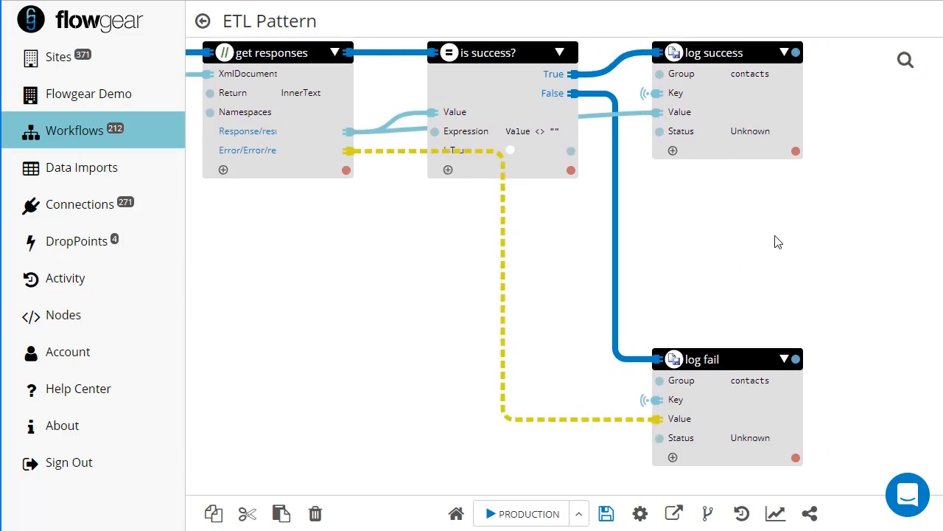
# Set the Status of the log success node to Success.
pyautogui.click(765, 132)
pyautogui.click(766, 134)
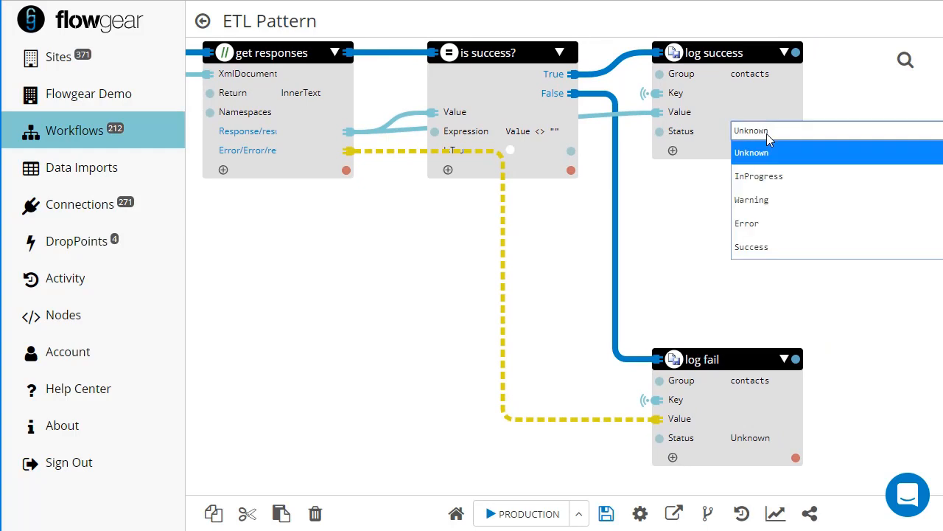
pyautogui.click(766, 247)
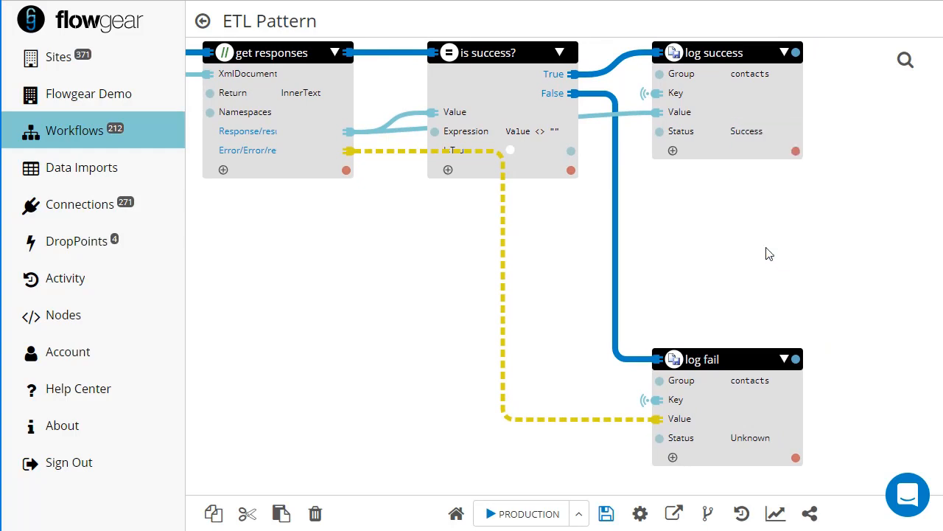
# Set the Status of the log fail node to Error.
pyautogui.moveTo(764, 188); pyautogui.dragTo(759, 164)
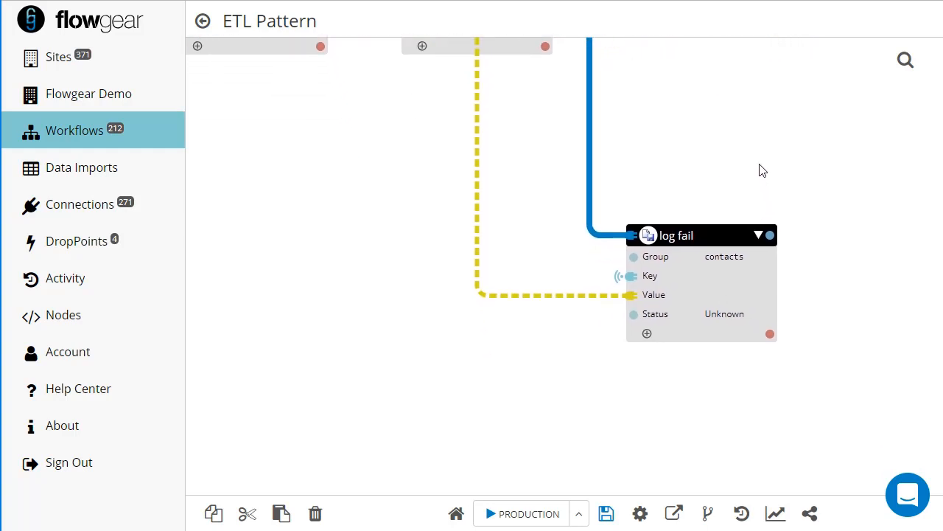
pyautogui.click(726, 314)
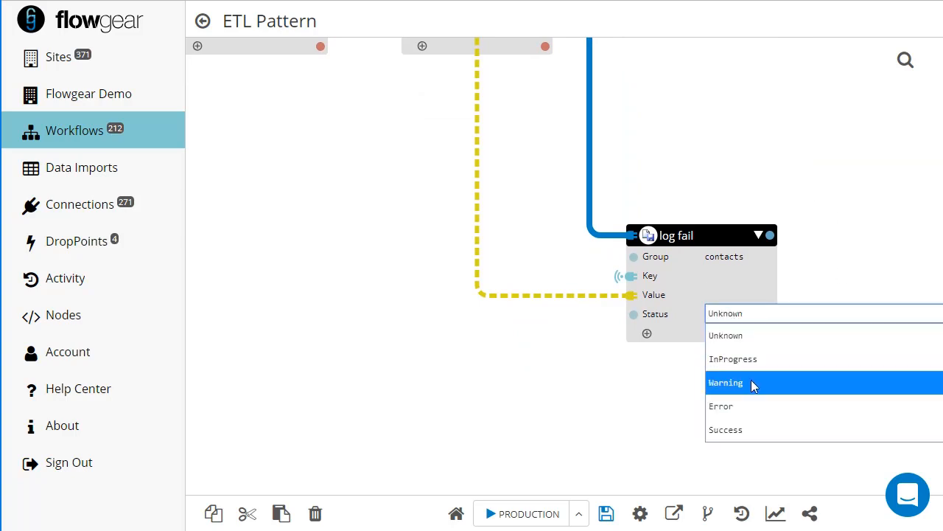
pyautogui.click(751, 404)
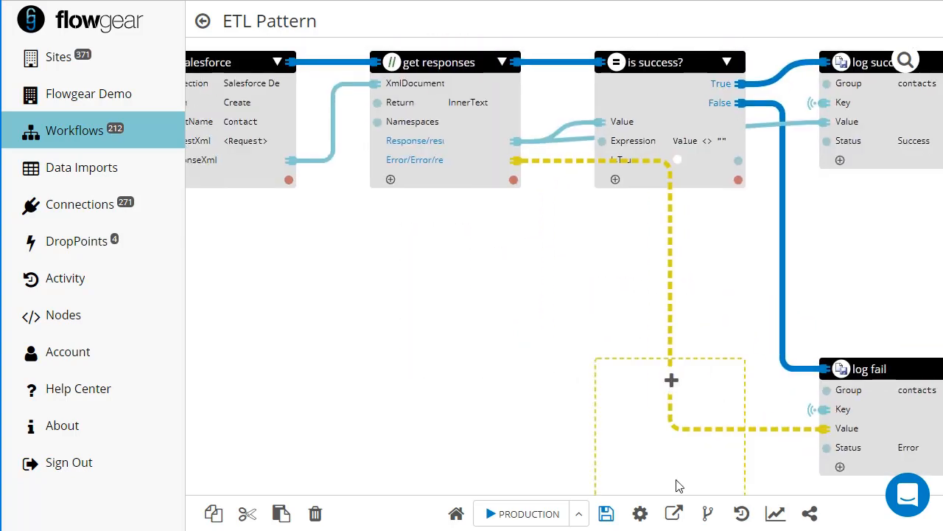
# Run the workflow and check the Key, Value and Status in the activity log's log success entry.
pyautogui.click(524, 525)
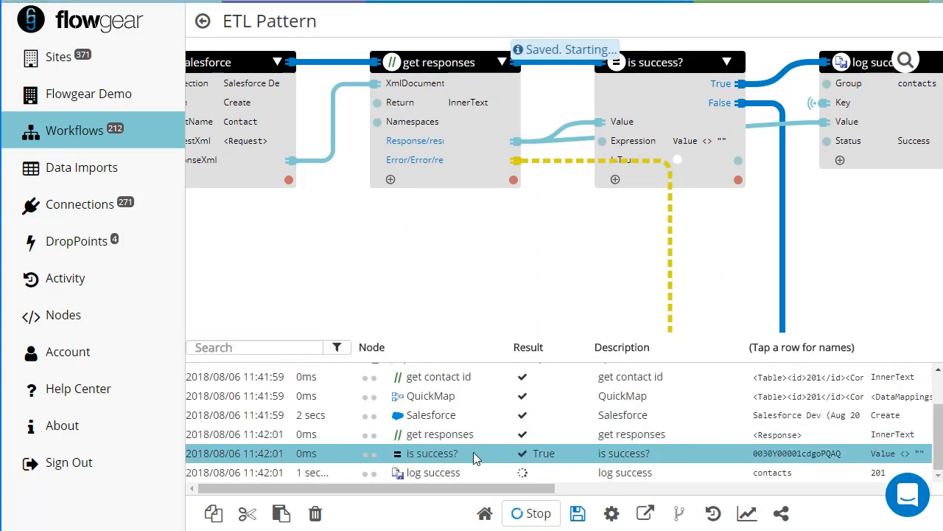
pyautogui.click(460, 456)
pyautogui.click(457, 473)
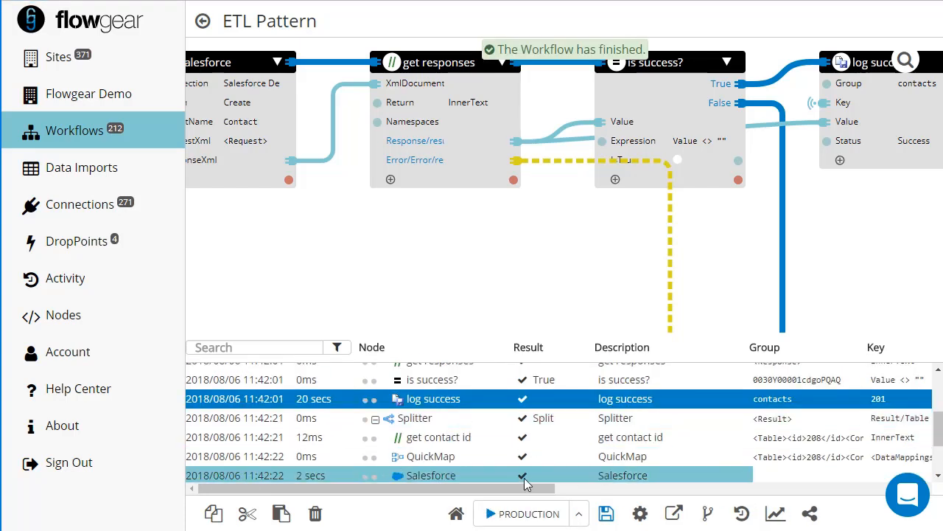
pyautogui.moveTo(527, 491); pyautogui.dragTo(767, 499)
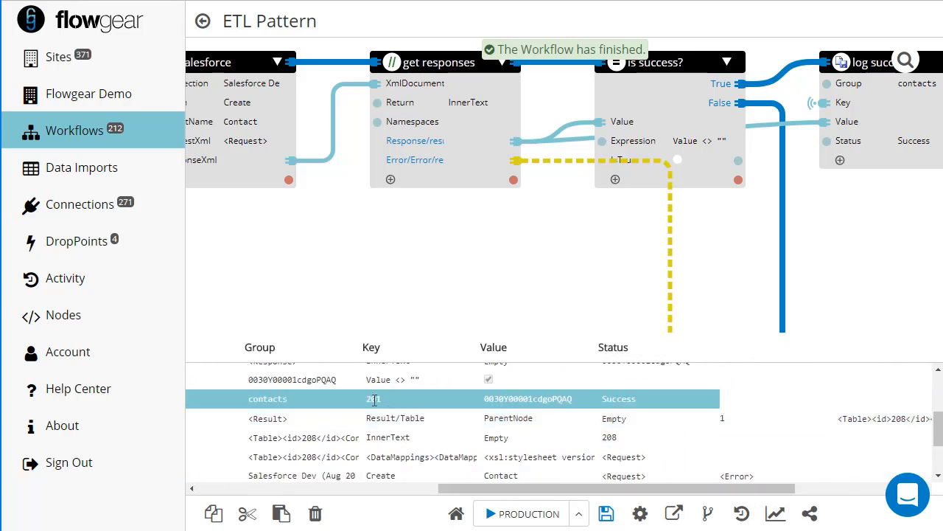
pyautogui.doubleClick(505, 400)
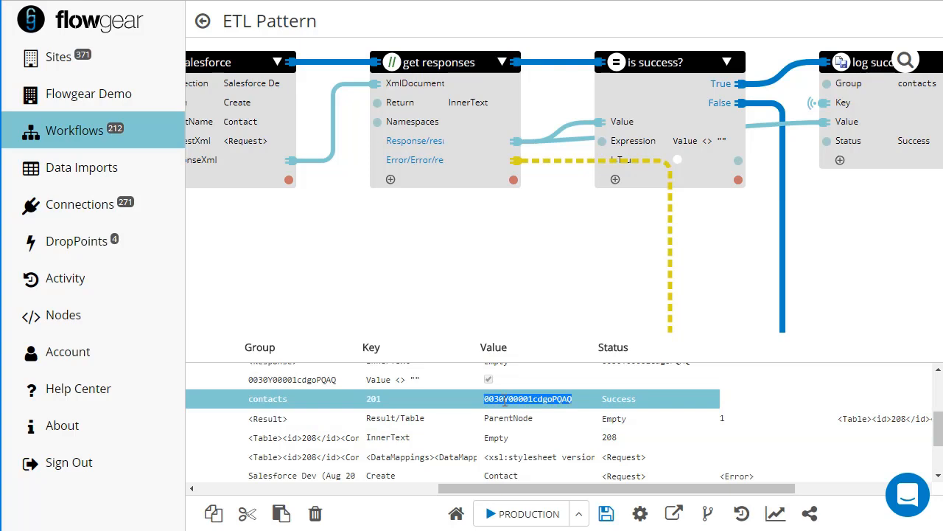
pyautogui.doubleClick(633, 400)
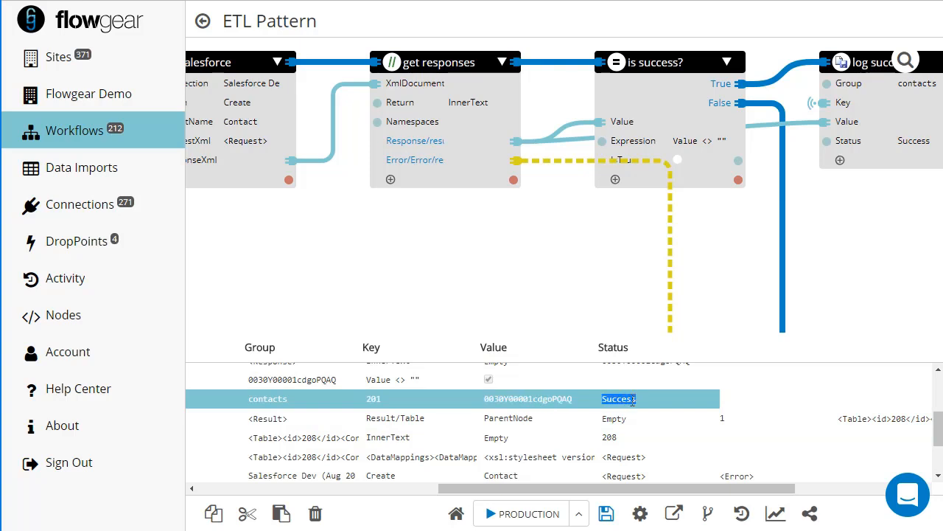
# Check the Key and error Value in the activity log's log fail entry and close the log.
pyautogui.moveTo(674, 492); pyautogui.dragTo(644, 492)
pyautogui.scroll(-2, 479, 453)
pyautogui.click(455, 452)
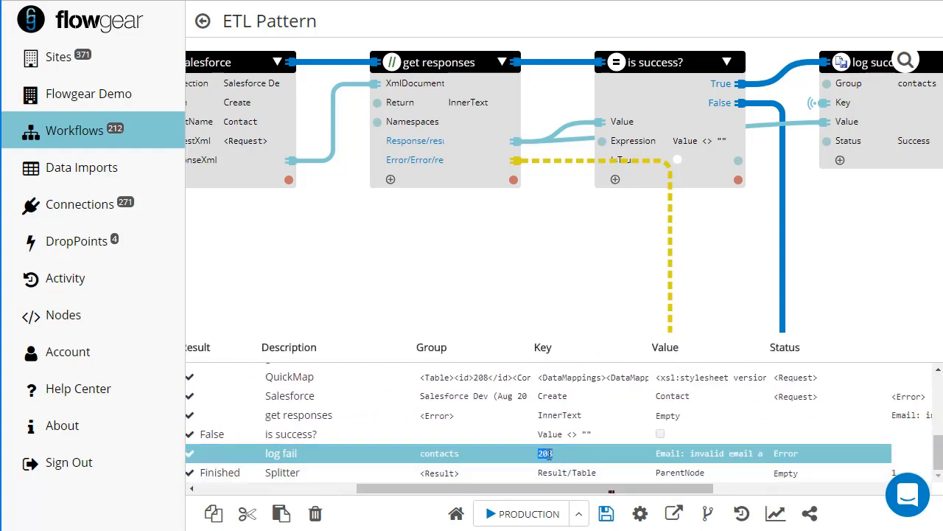
pyautogui.moveTo(666, 455); pyautogui.dragTo(789, 454)
pyautogui.doubleClick(732, 452)
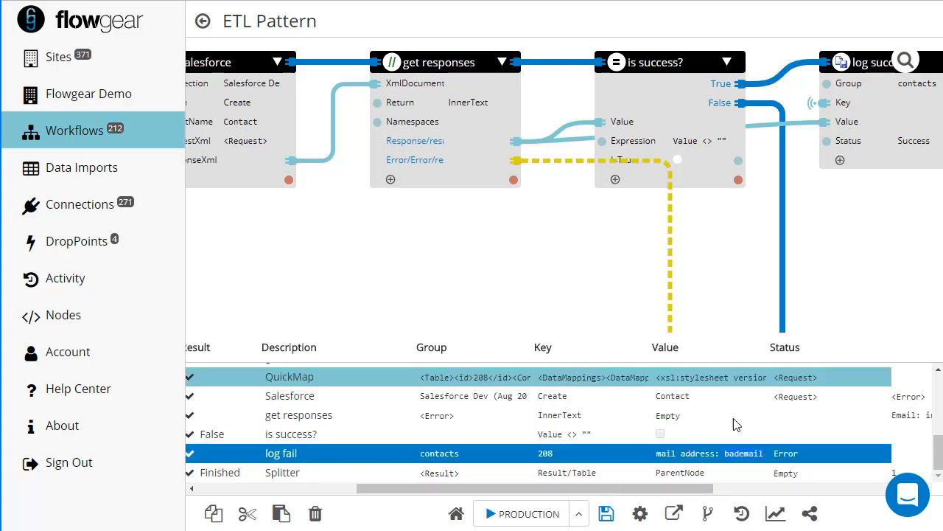
pyautogui.click(740, 513)
# Comment out the where line in the SQL Query node's query with -- and rerun the workflow.
pyautogui.moveTo(533, 259); pyautogui.dragTo(707, 354)
pyautogui.moveTo(543, 342); pyautogui.dragTo(803, 359)
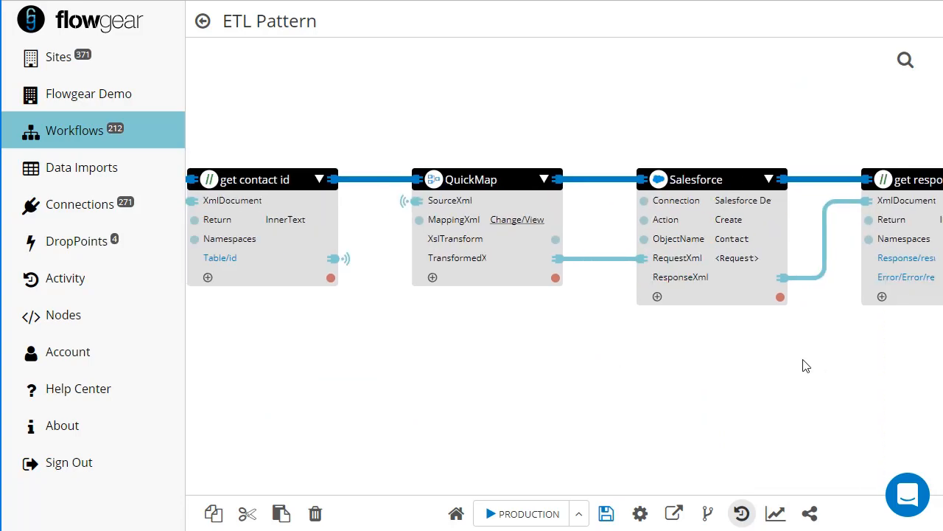
pyautogui.moveTo(562, 356); pyautogui.dragTo(762, 356)
pyautogui.moveTo(345, 227); pyautogui.dragTo(406, 217)
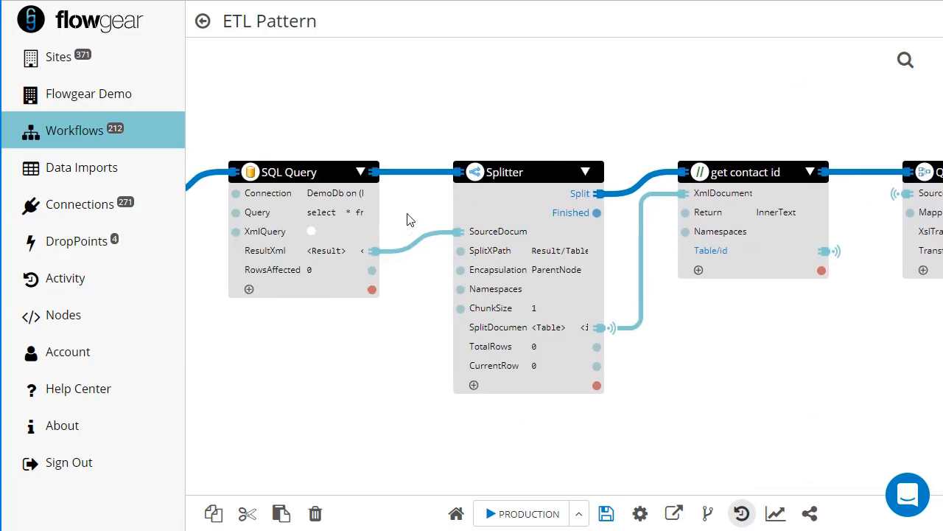
pyautogui.click(348, 214)
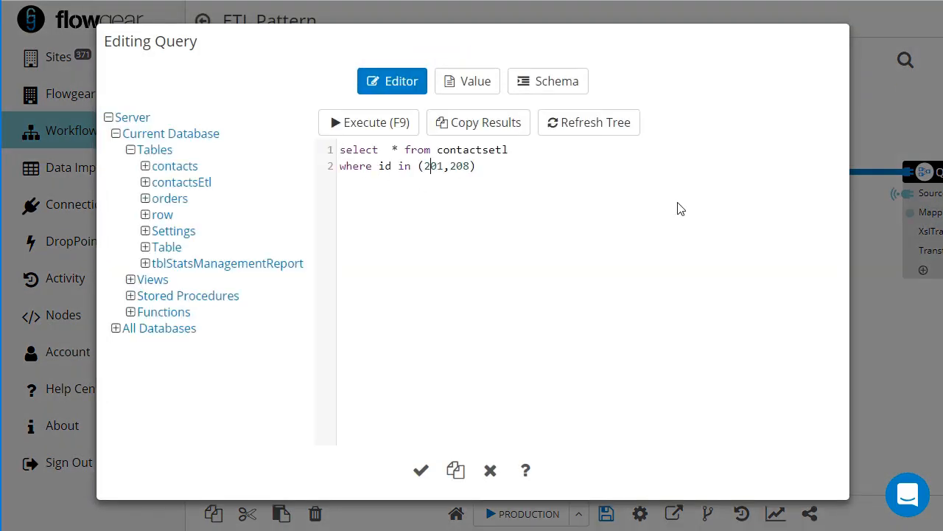
pyautogui.write('--')
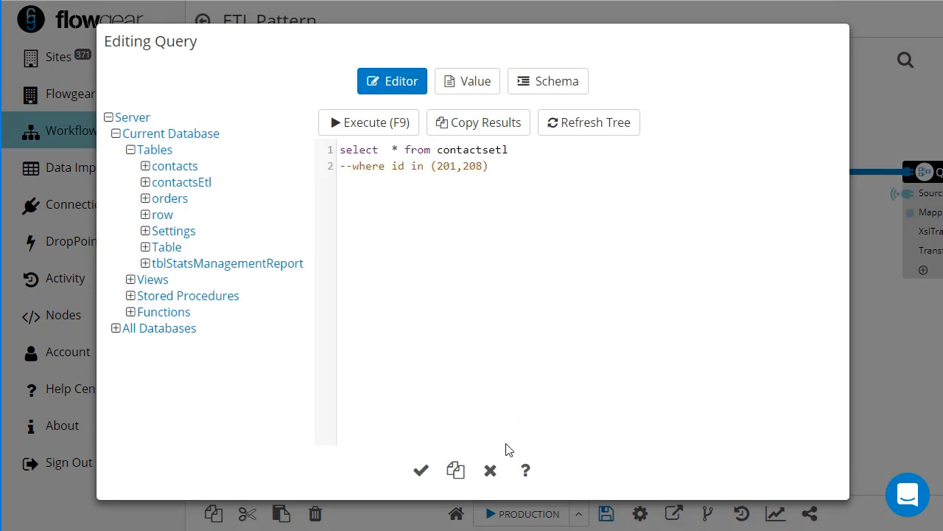
pyautogui.click(421, 470)
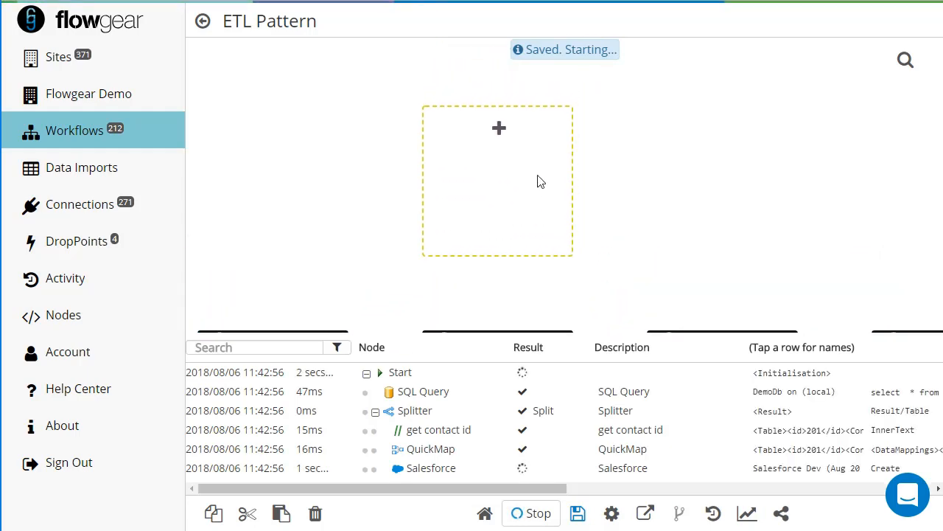
# Add a Query Statistic node in the empty slot above the workflow's node row.
pyautogui.click(499, 129)
pyautogui.write('que')
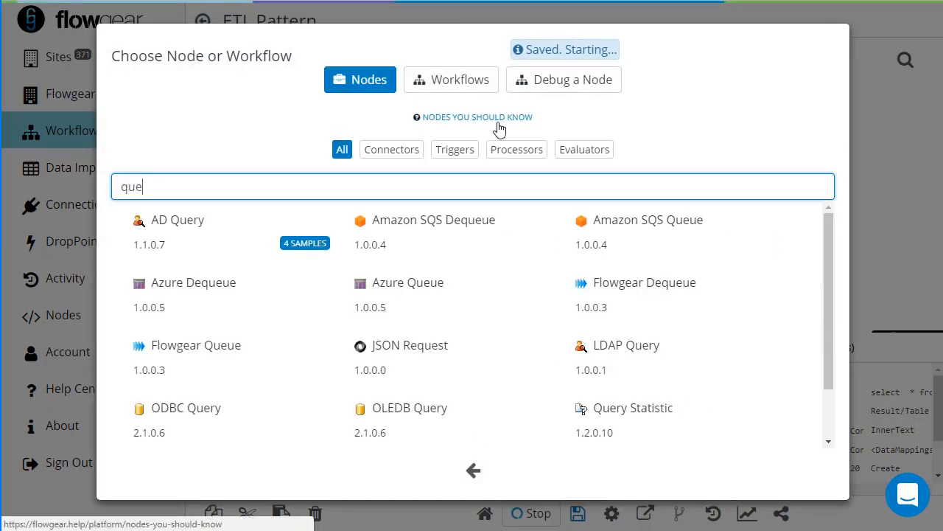
pyautogui.write('r')
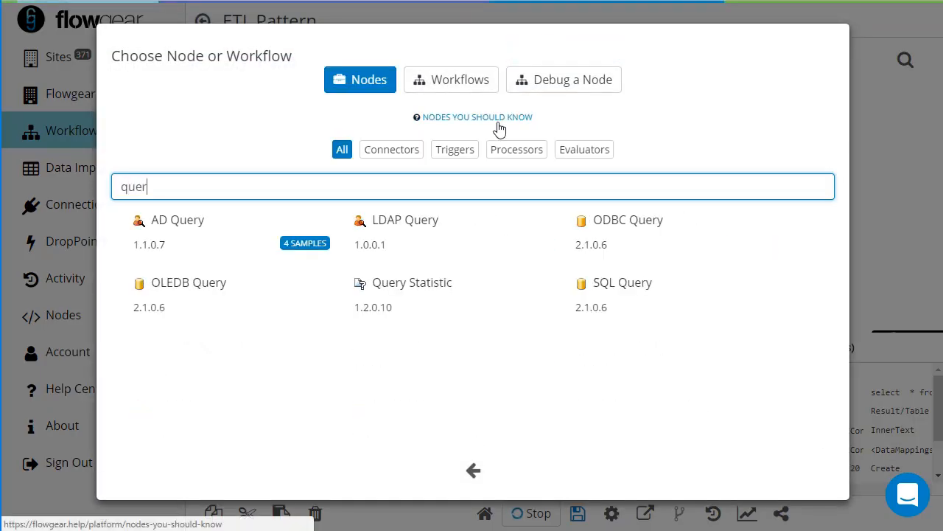
pyautogui.click(393, 294)
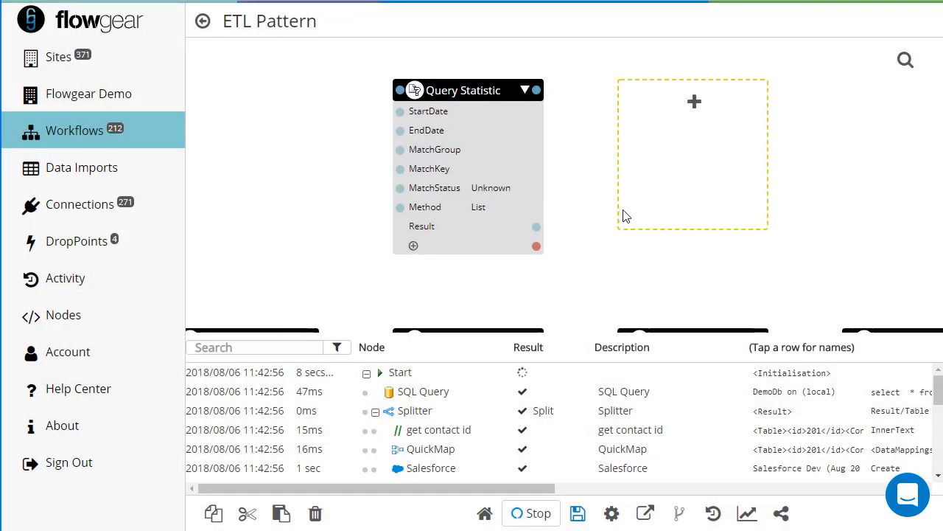
# Set the Query Statistic node's StartDate to 0/0/-1 and EndDate to 0/0/0.
pyautogui.click(516, 112)
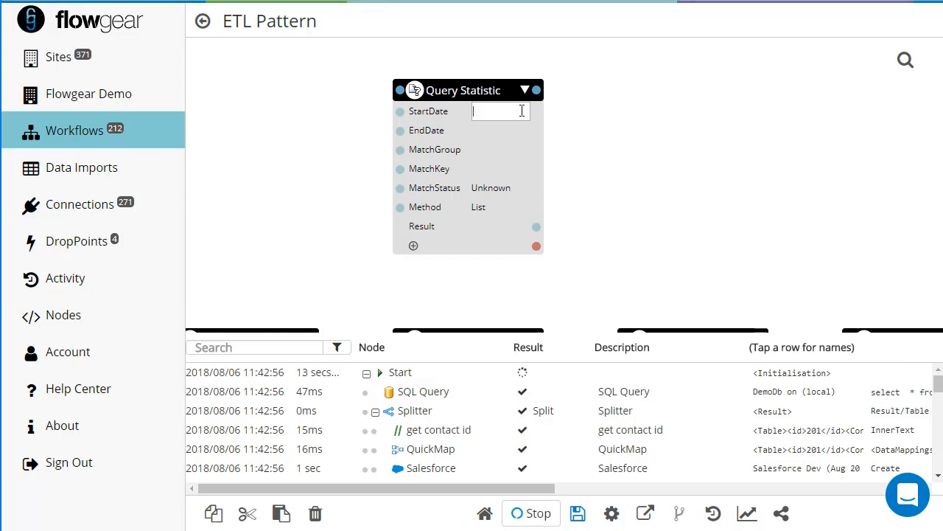
pyautogui.write('0/')
pyautogui.write('-1')
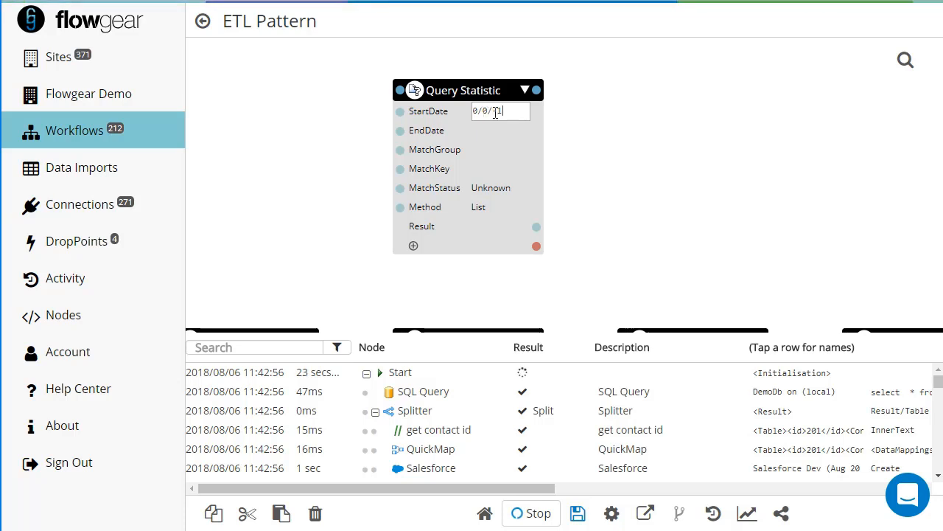
pyautogui.moveTo(492, 110); pyautogui.dragTo(515, 111)
pyautogui.click(505, 131)
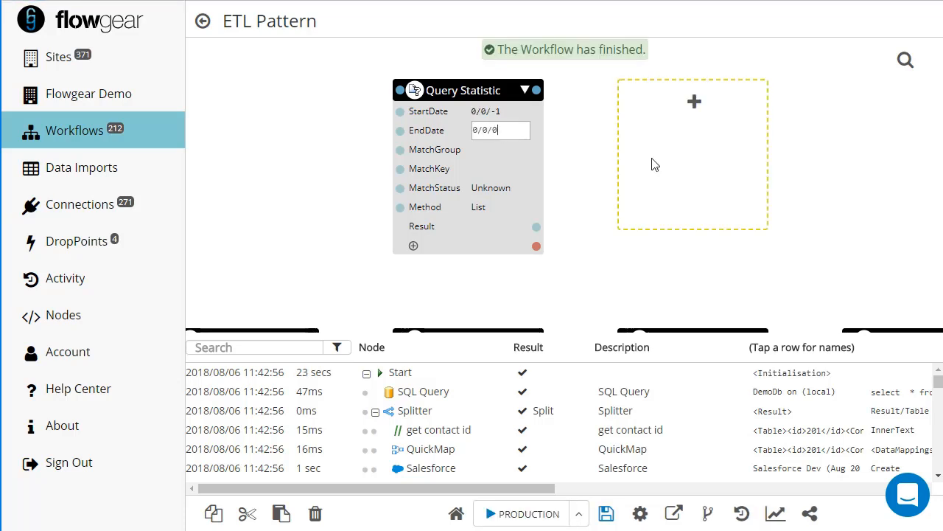
# Set the Query Statistic node's MatchGroup to contacts and its MatchStatus to Any.
pyautogui.click(468, 151)
pyautogui.write('contacts')
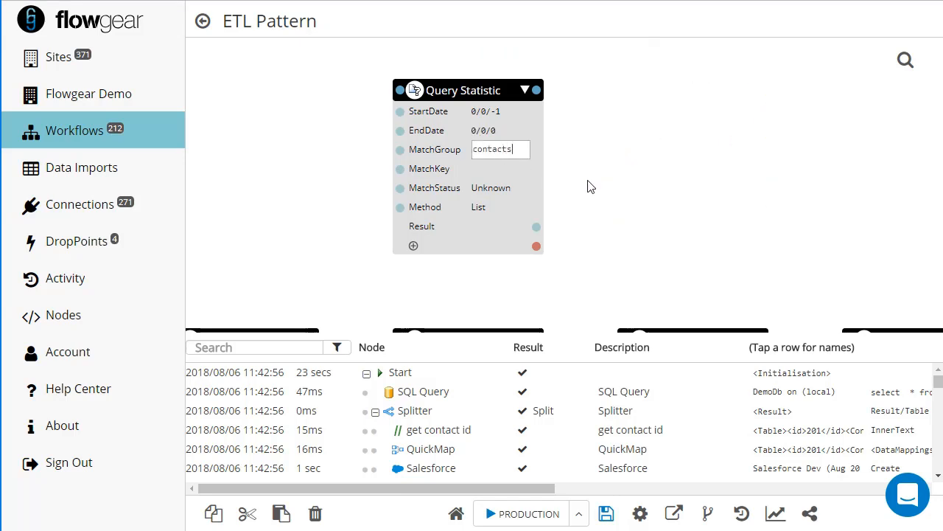
pyautogui.moveTo(601, 183); pyautogui.dragTo(589, 145)
pyautogui.click(496, 153)
pyautogui.click(495, 153)
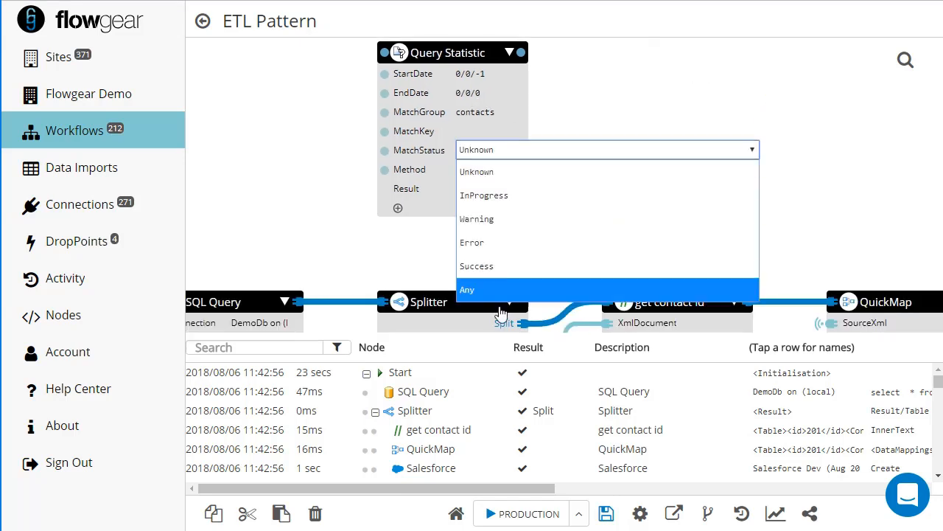
pyautogui.click(493, 288)
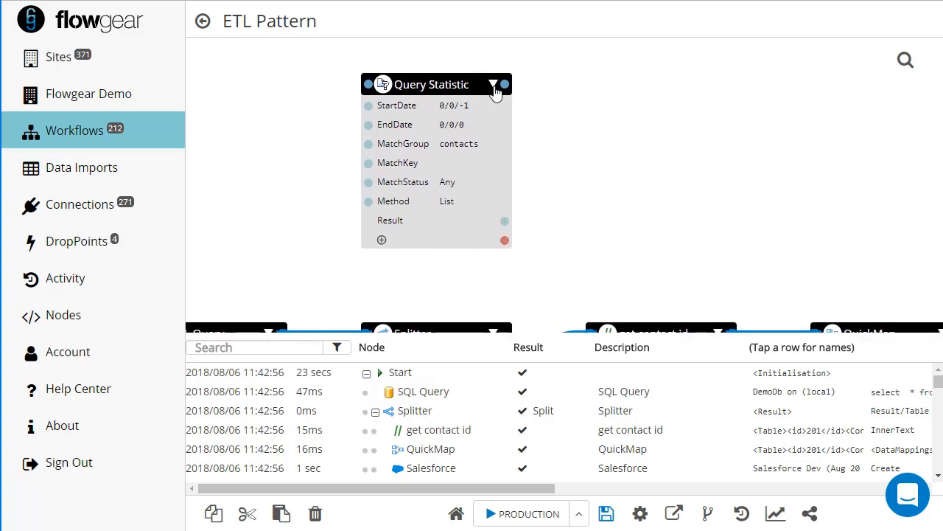
# Run the Query Statistic node on its own and open the Result from its activity log entry.
pyautogui.click(493, 84)
pyautogui.click(562, 236)
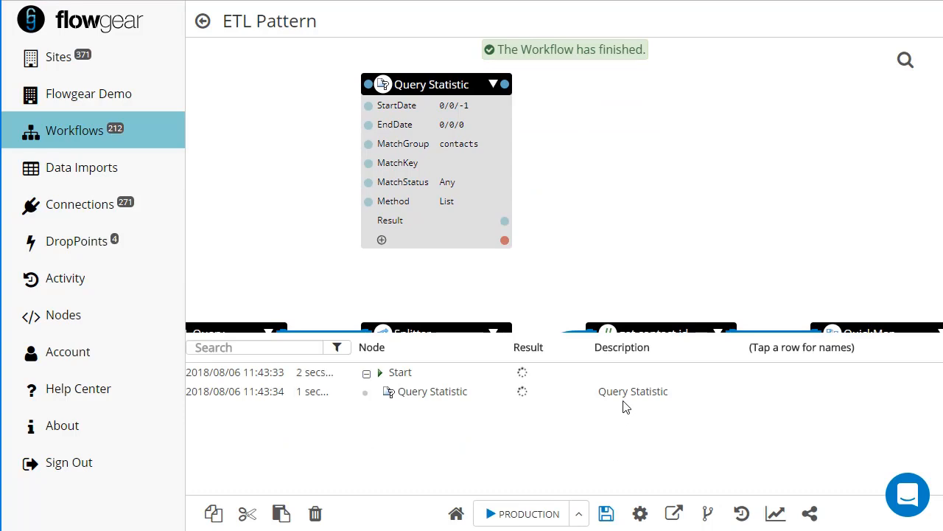
pyautogui.click(625, 395)
pyautogui.click(670, 493)
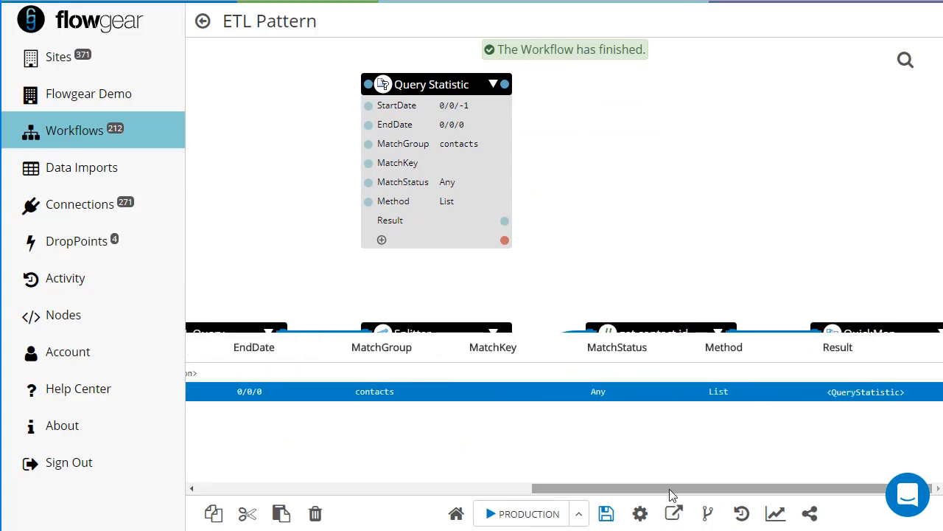
pyautogui.click(866, 392)
pyautogui.doubleClick(865, 393)
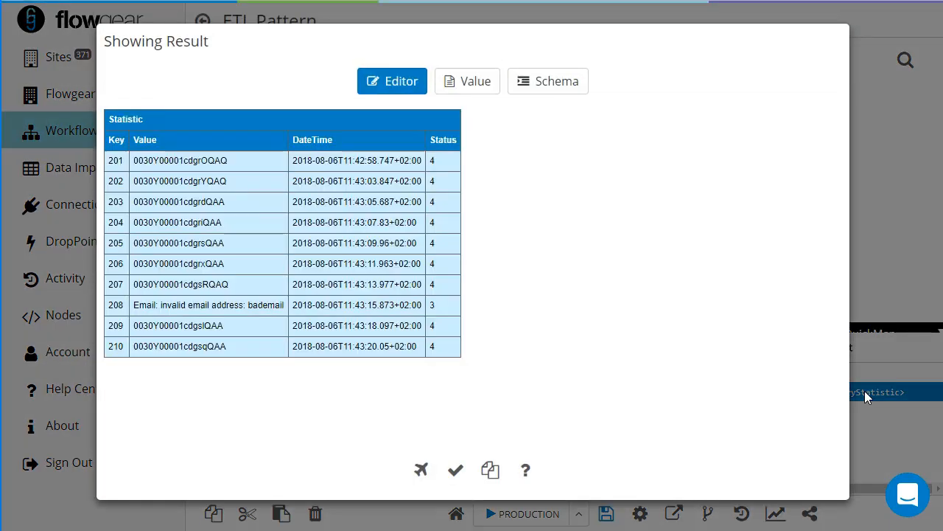
# Examine the Key and Value pairs for contacts 201, 202 and 208 in the statistic result and close it.
pyautogui.doubleClick(115, 160)
pyautogui.doubleClick(150, 162)
pyautogui.doubleClick(118, 179)
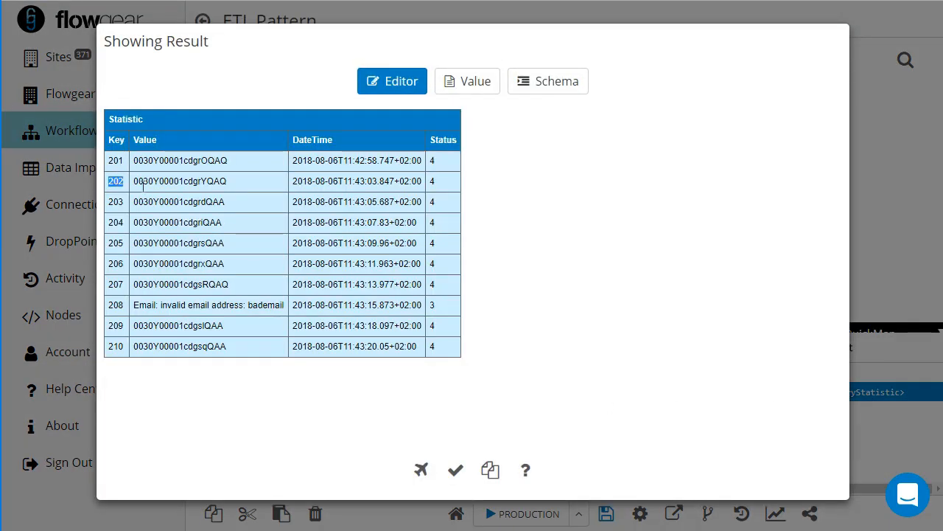
pyautogui.doubleClick(145, 181)
pyautogui.doubleClick(116, 305)
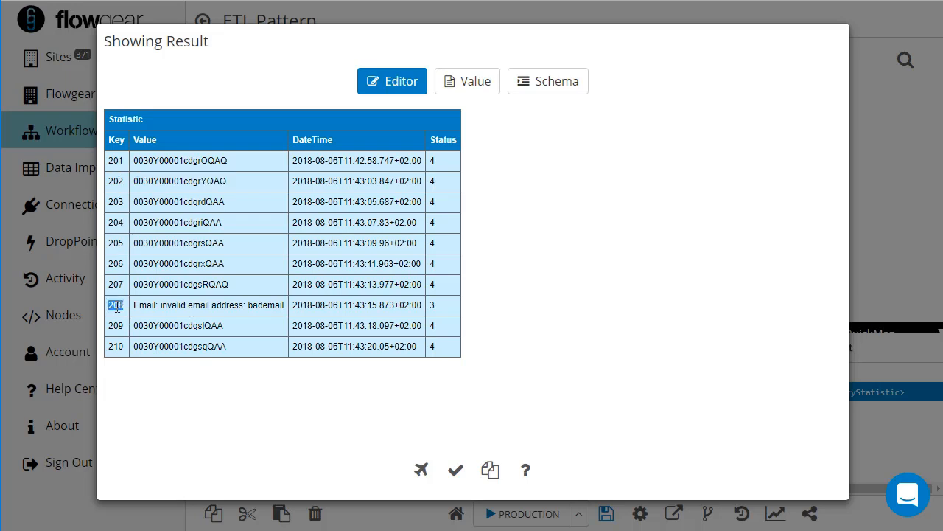
pyautogui.moveTo(137, 305); pyautogui.dragTo(291, 331)
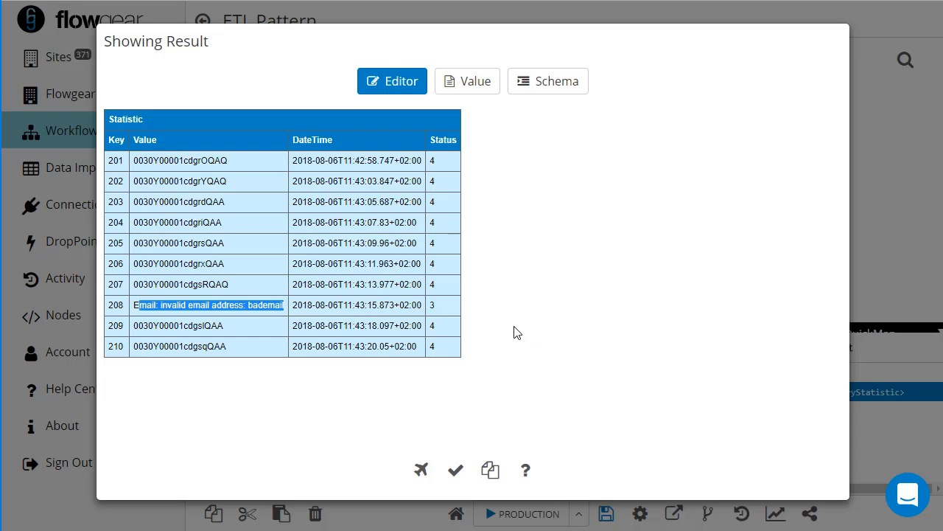
pyautogui.click(455, 472)
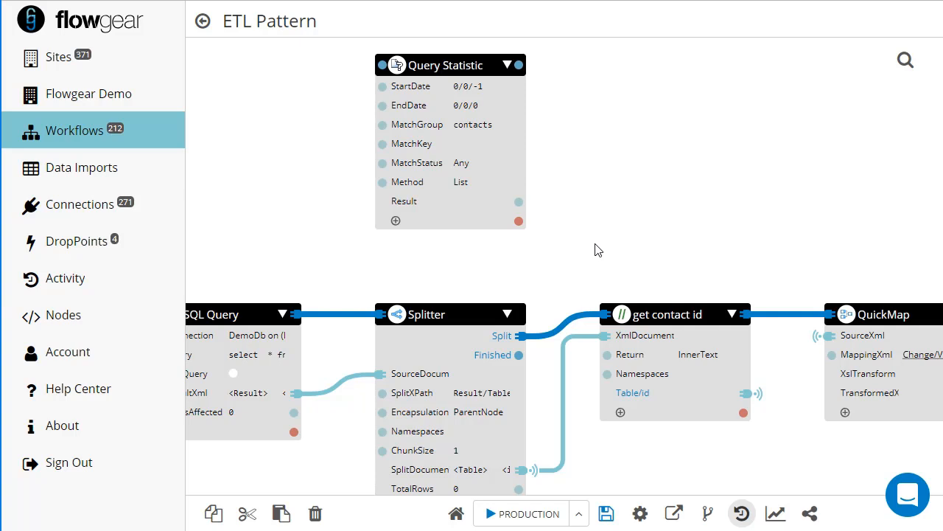
pyautogui.moveTo(583, 260); pyautogui.dragTo(701, 154)
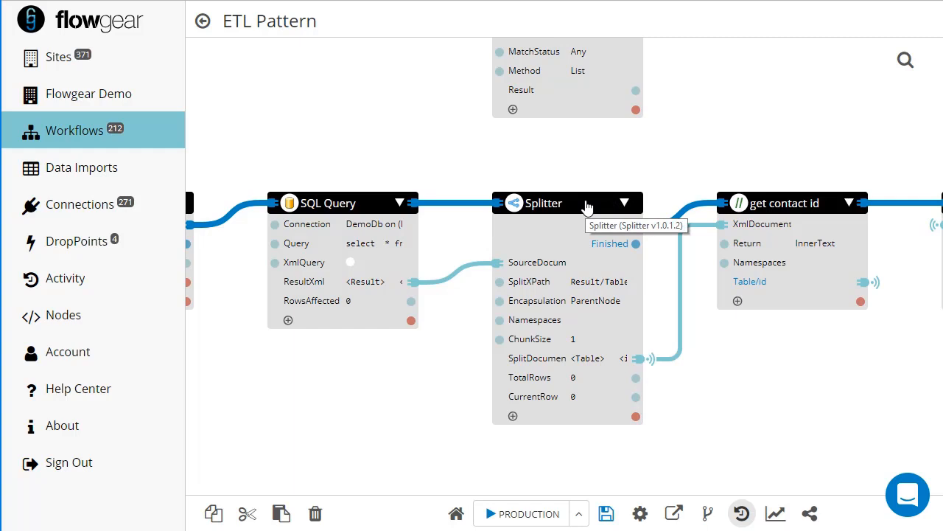
pyautogui.moveTo(749, 165); pyautogui.dragTo(461, 152)
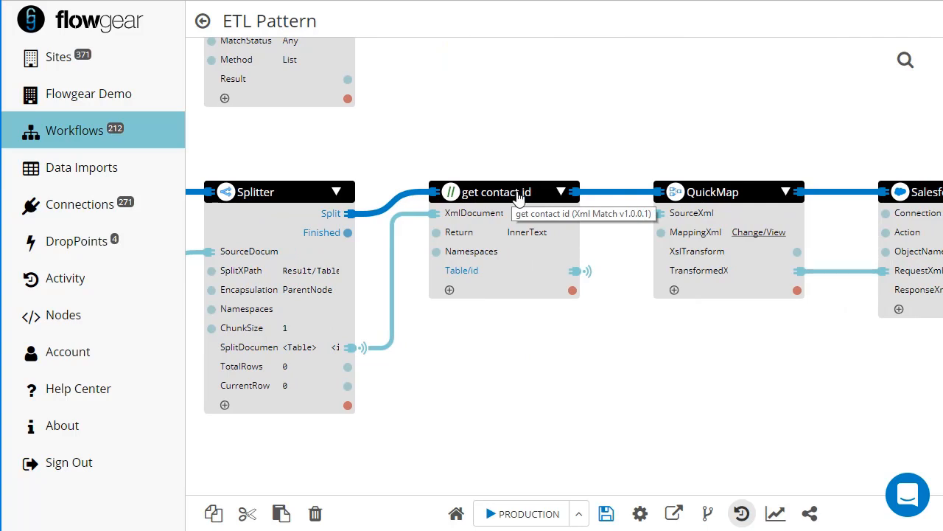
pyautogui.moveTo(906, 144); pyautogui.dragTo(392, 144)
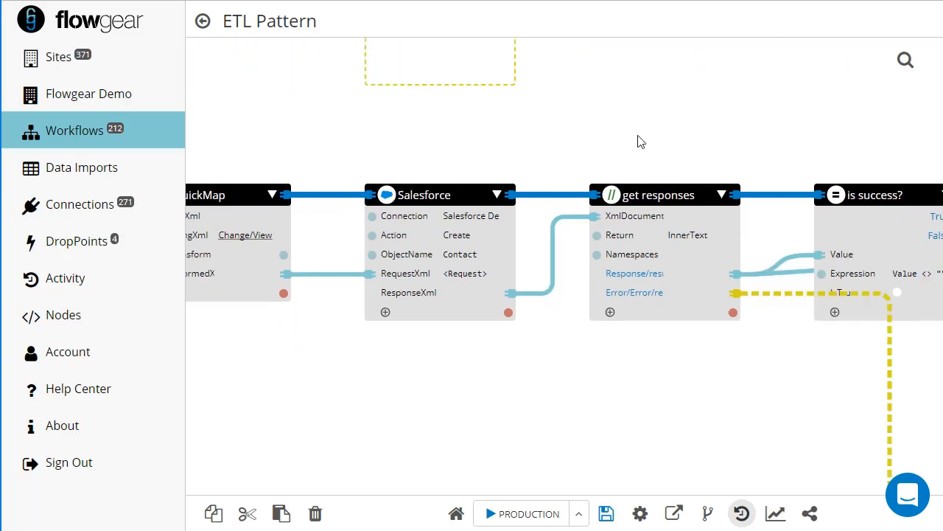
pyautogui.moveTo(670, 138); pyautogui.dragTo(511, 136)
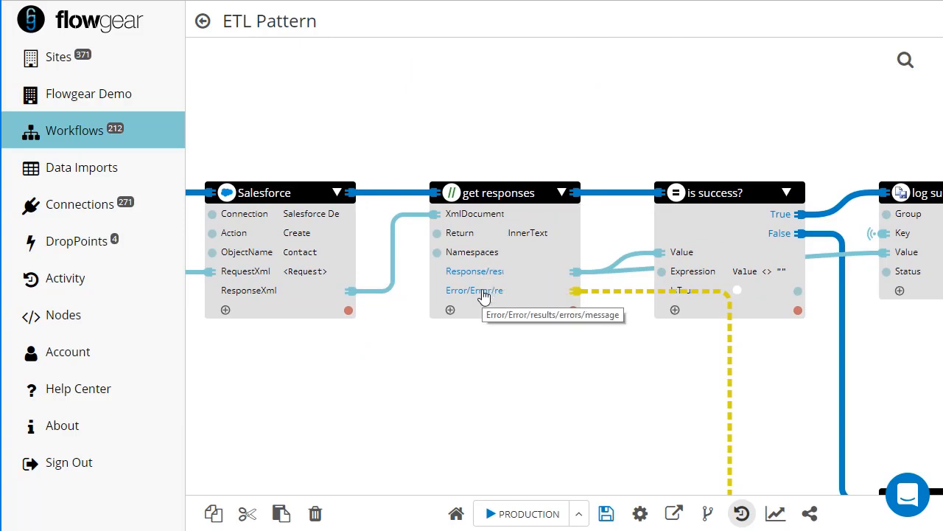
# Add a Reducer node in the empty cell directly above the SQL Query node.
pyautogui.moveTo(604, 356); pyautogui.dragTo(383, 324)
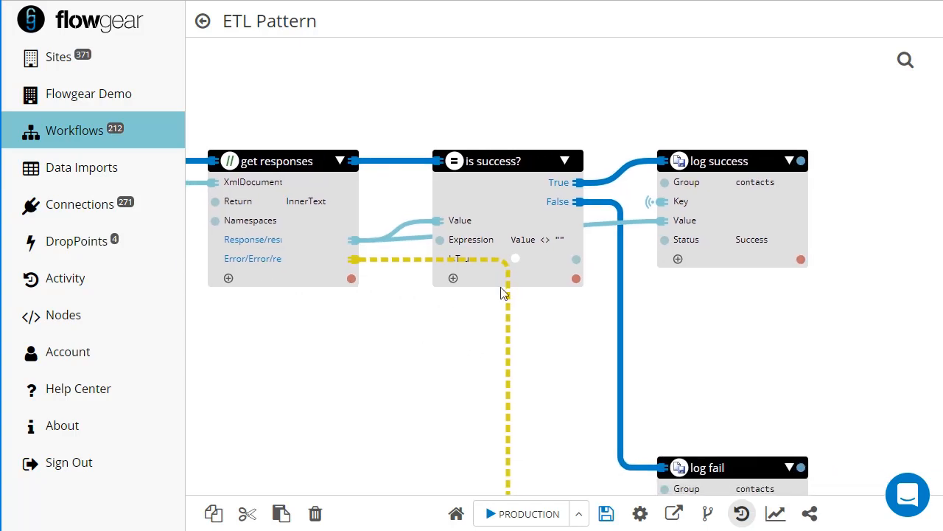
pyautogui.moveTo(545, 325); pyautogui.dragTo(535, 305)
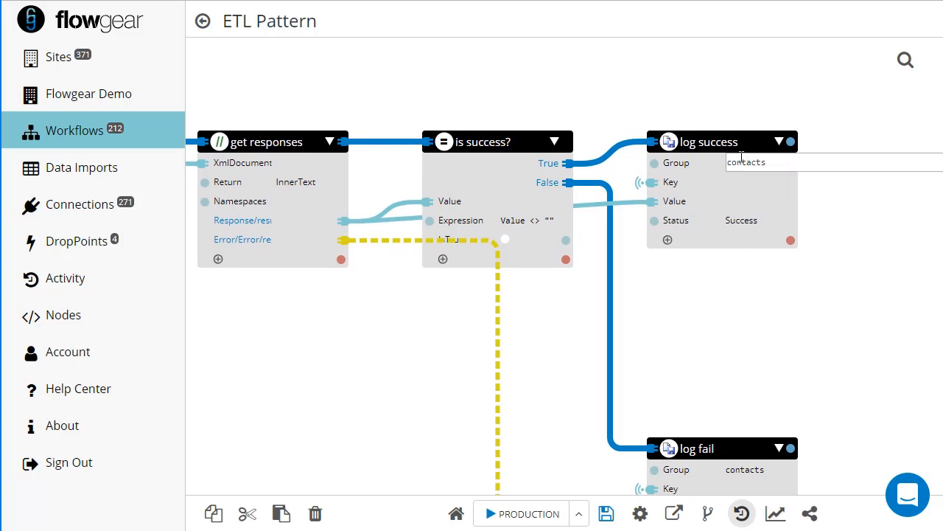
pyautogui.moveTo(739, 325); pyautogui.dragTo(743, 292)
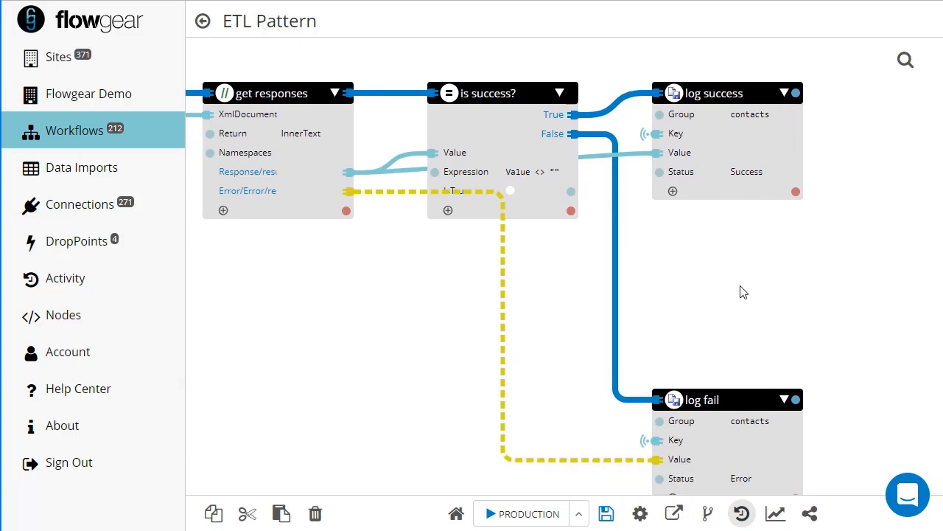
pyautogui.moveTo(346, 320); pyautogui.dragTo(795, 303)
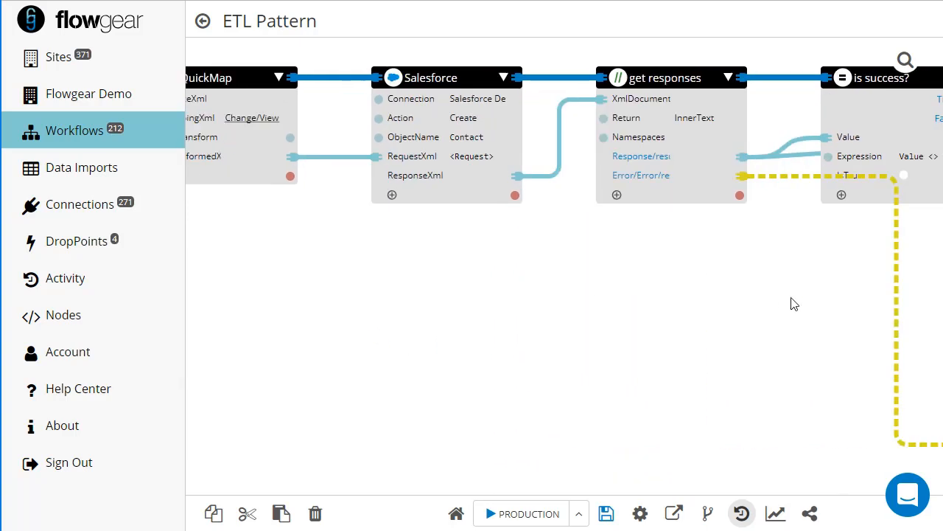
pyautogui.moveTo(435, 314); pyautogui.dragTo(810, 328)
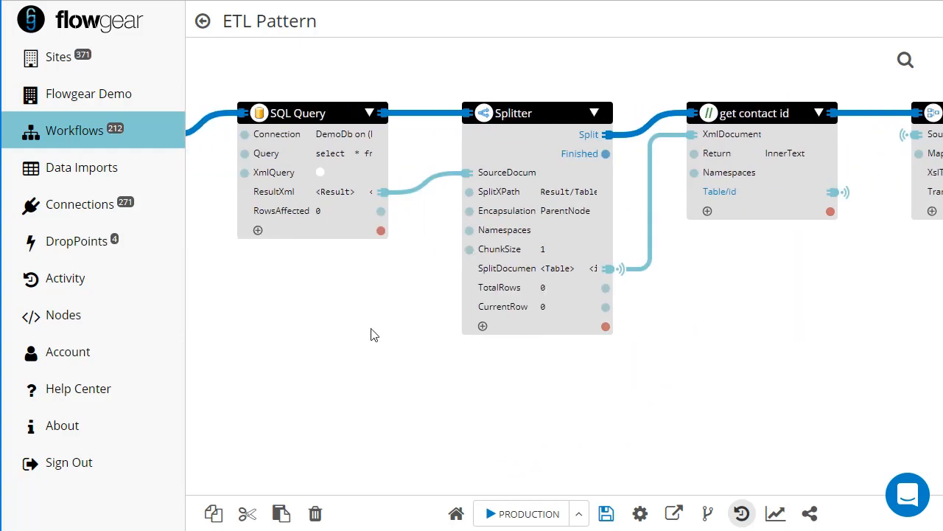
pyautogui.moveTo(371, 335); pyautogui.dragTo(533, 352)
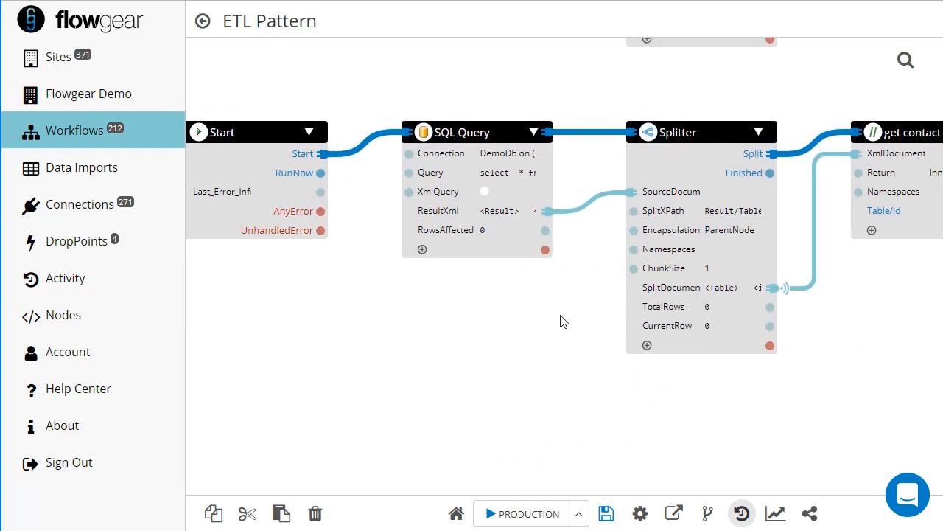
pyautogui.moveTo(560, 321); pyautogui.dragTo(528, 387)
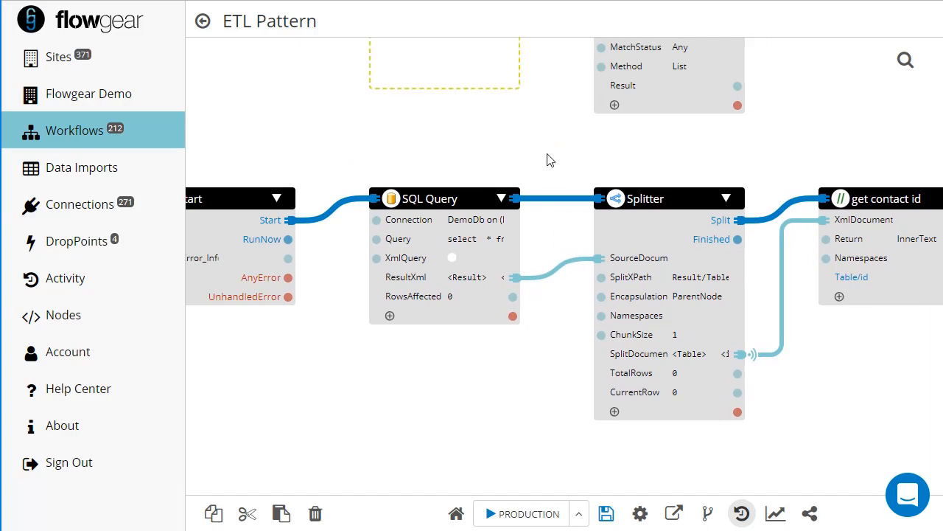
pyautogui.moveTo(549, 160); pyautogui.dragTo(543, 268)
pyautogui.click(447, 77)
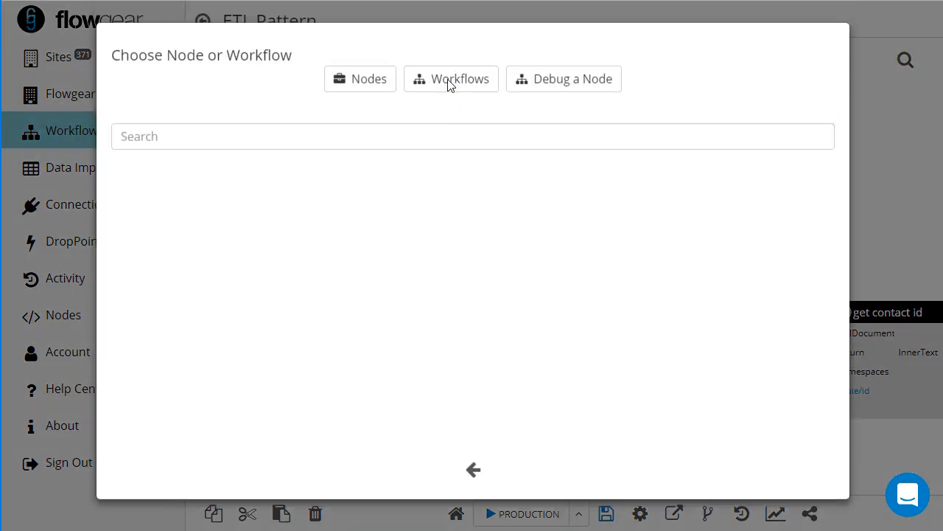
pyautogui.write('red')
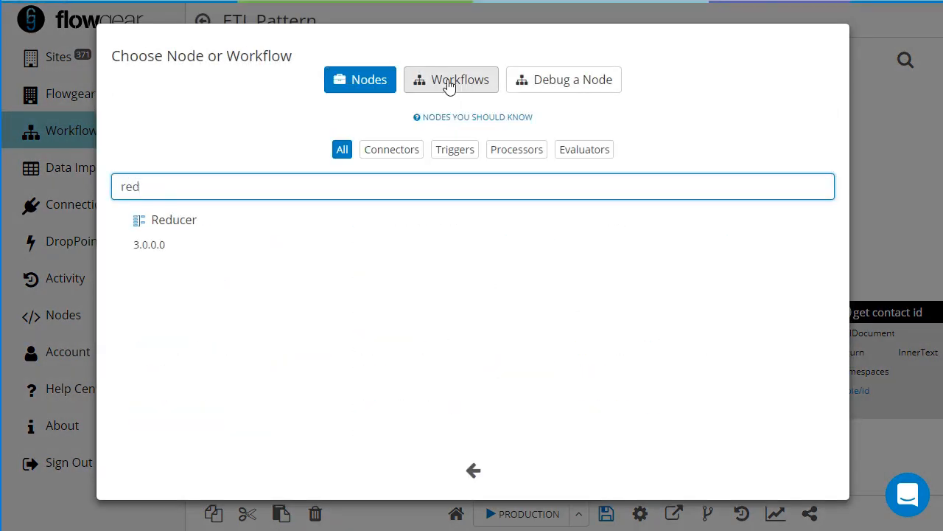
pyautogui.click(248, 246)
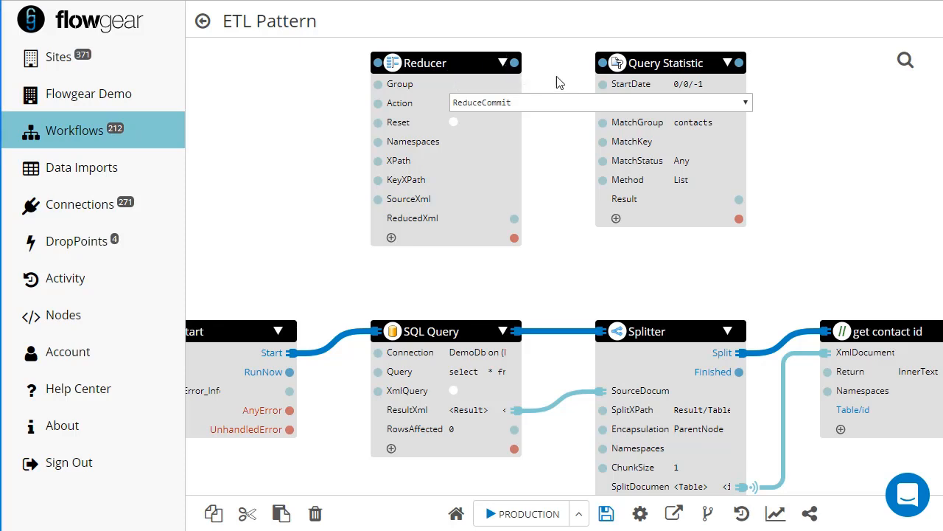
# Place the Reducer between SQL Query and Splitter and route the execution flow from SQL Query through it to Splitter.
pyautogui.moveTo(558, 80); pyautogui.dragTo(555, 95)
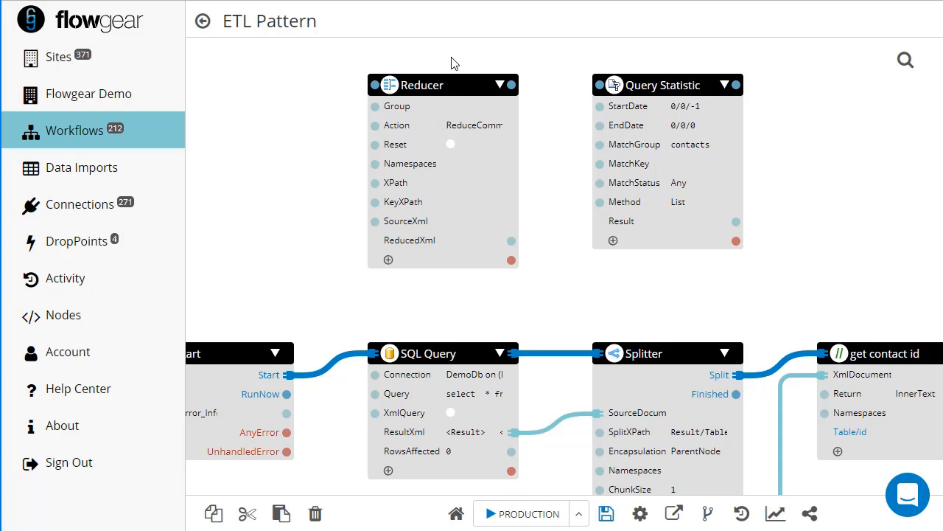
pyautogui.moveTo(480, 134); pyautogui.dragTo(634, 359)
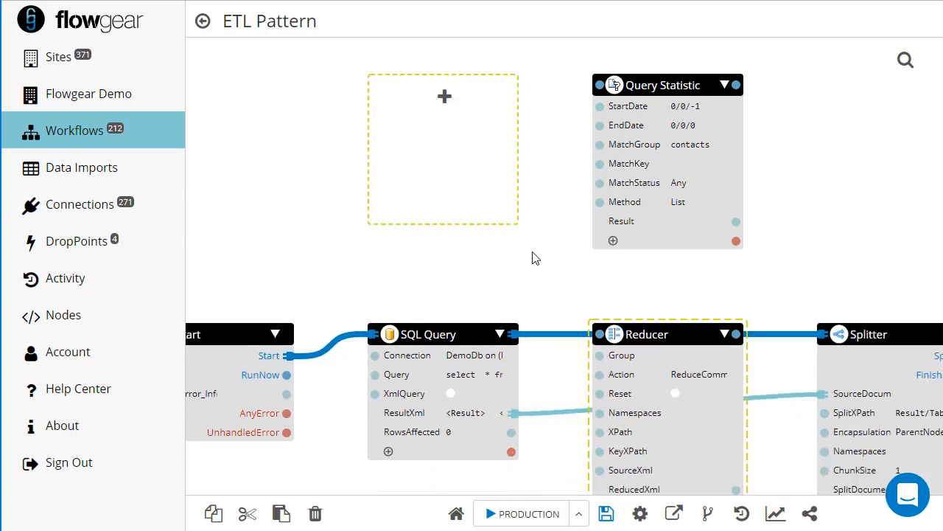
pyautogui.moveTo(502, 235); pyautogui.dragTo(395, 144)
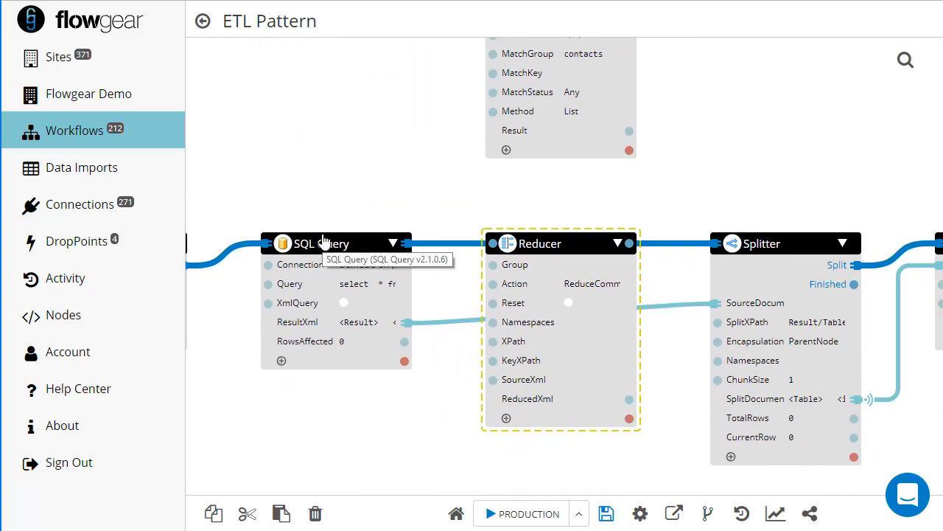
pyautogui.click(458, 245)
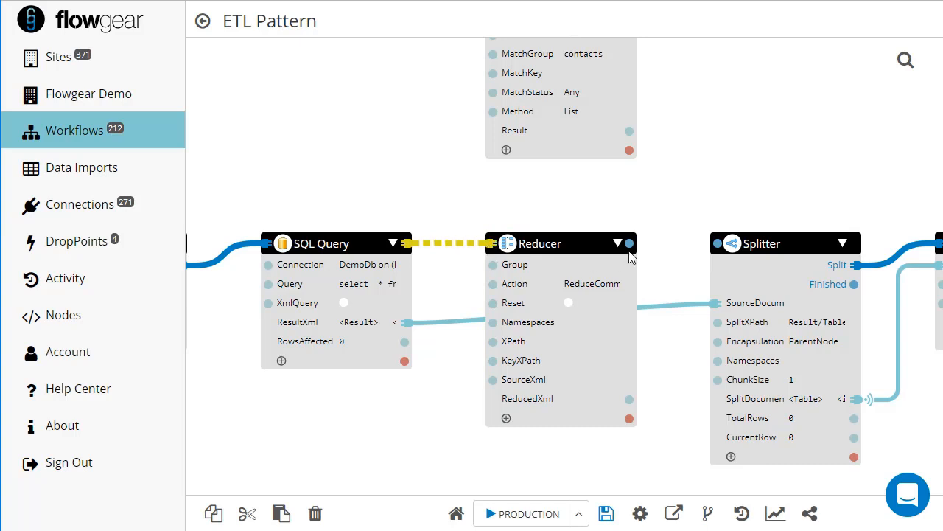
pyautogui.moveTo(630, 245); pyautogui.dragTo(714, 245)
# Connect SQL Query's ResultXml to the Reducer's SourceXml, and the Reducer's ReducedXml to the Splitter's source document.
pyautogui.moveTo(576, 216); pyautogui.dragTo(579, 191)
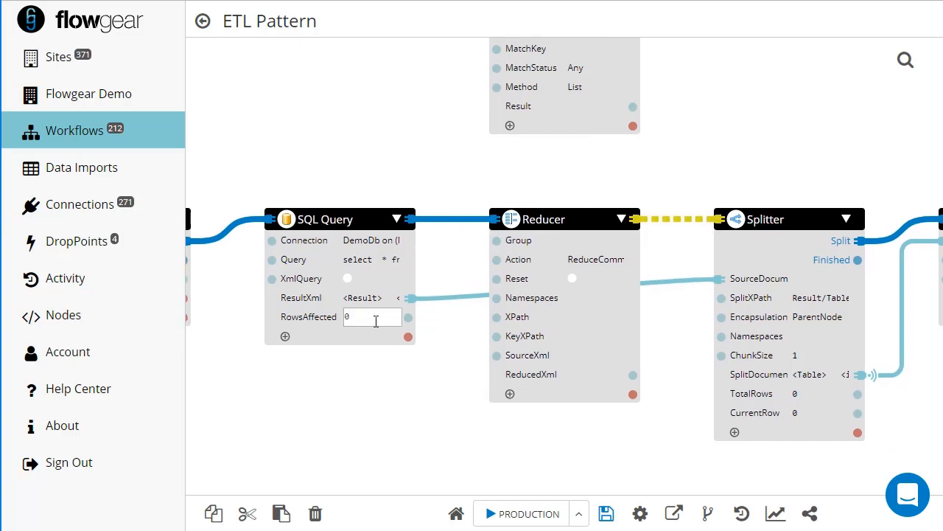
pyautogui.moveTo(434, 305); pyautogui.dragTo(494, 356)
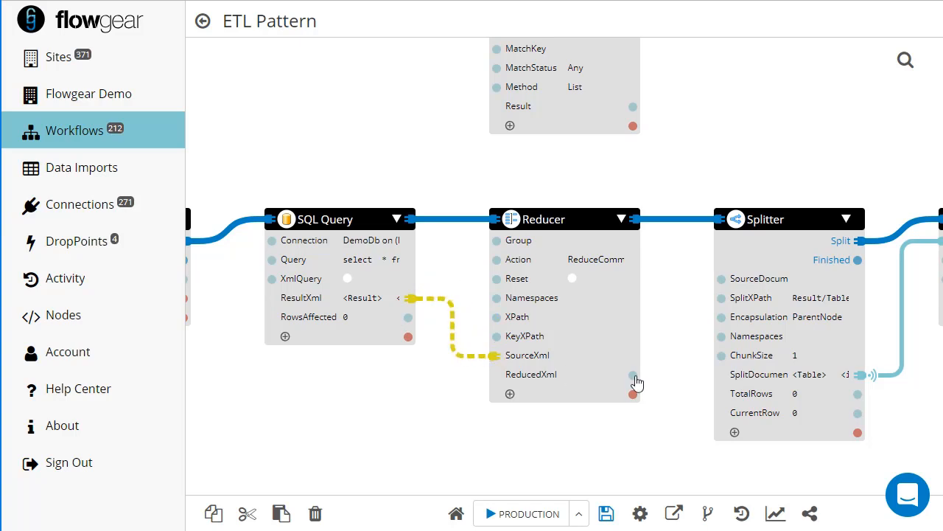
pyautogui.moveTo(633, 375); pyautogui.dragTo(702, 288)
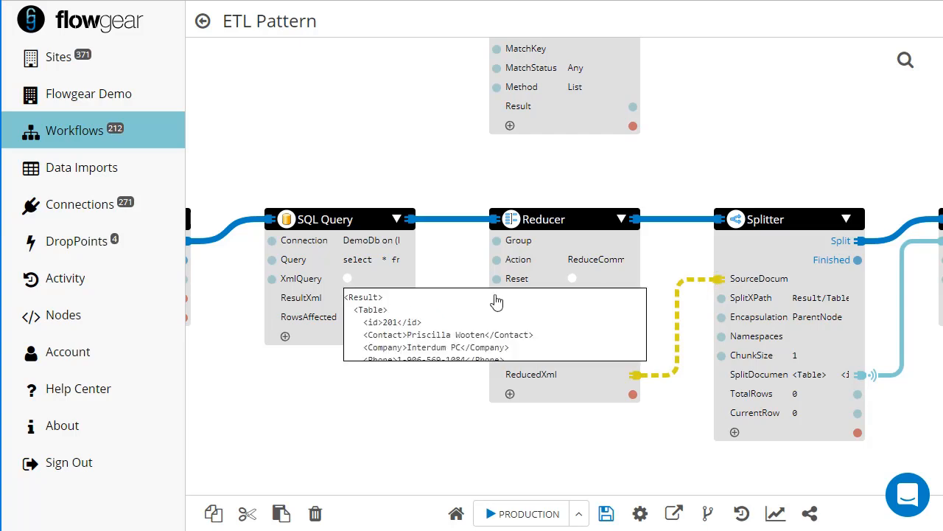
# Copy the Splitter's SplitXPath value Result/Table into the Reducer's XPath.
pyautogui.click(816, 298)
pyautogui.hotkey('ctrl', 'c')
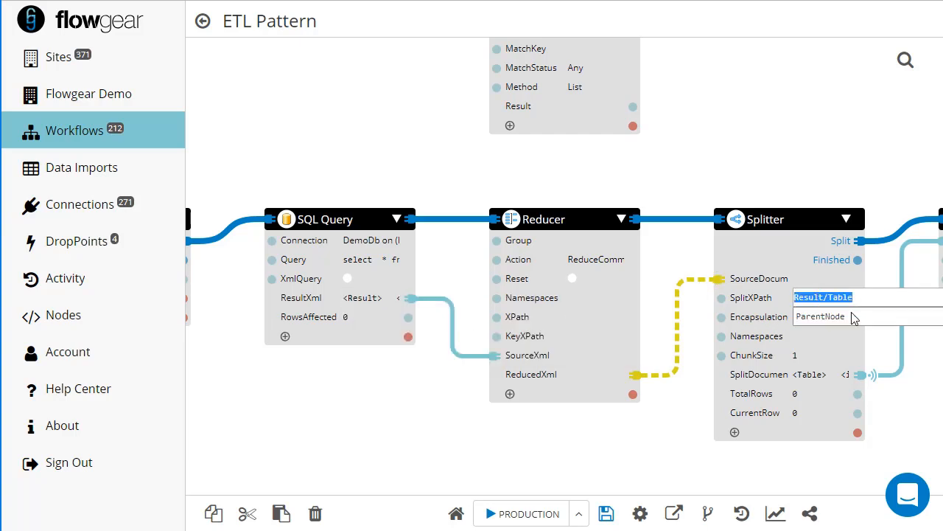
pyautogui.moveTo(699, 204); pyautogui.dragTo(665, 166)
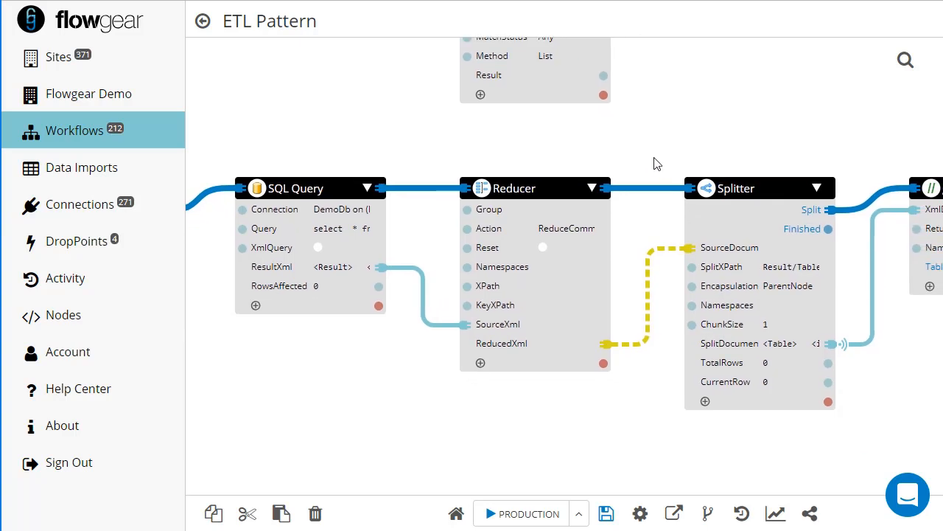
pyautogui.click(789, 267)
pyautogui.click(577, 210)
pyautogui.click(571, 285)
pyautogui.hotkey('ctrl', 'v')
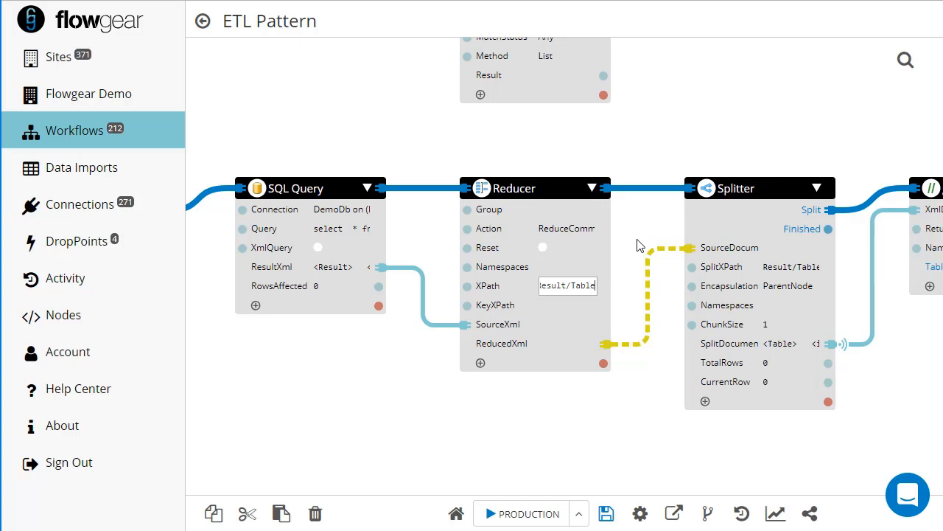
# Set the Reducer's Group to contacts.
pyautogui.click(554, 209)
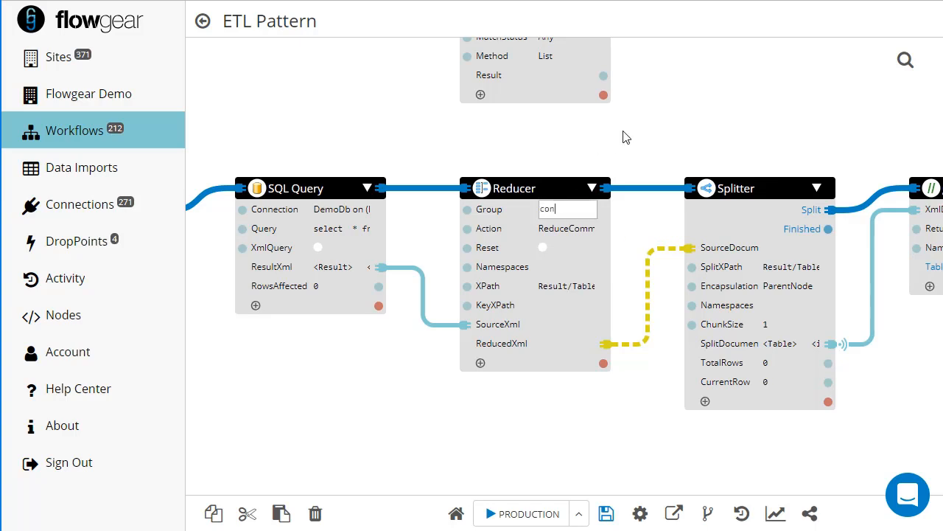
pyautogui.moveTo(574, 170); pyautogui.dragTo(574, 157)
pyautogui.click(553, 197)
pyautogui.doubleClick(591, 196)
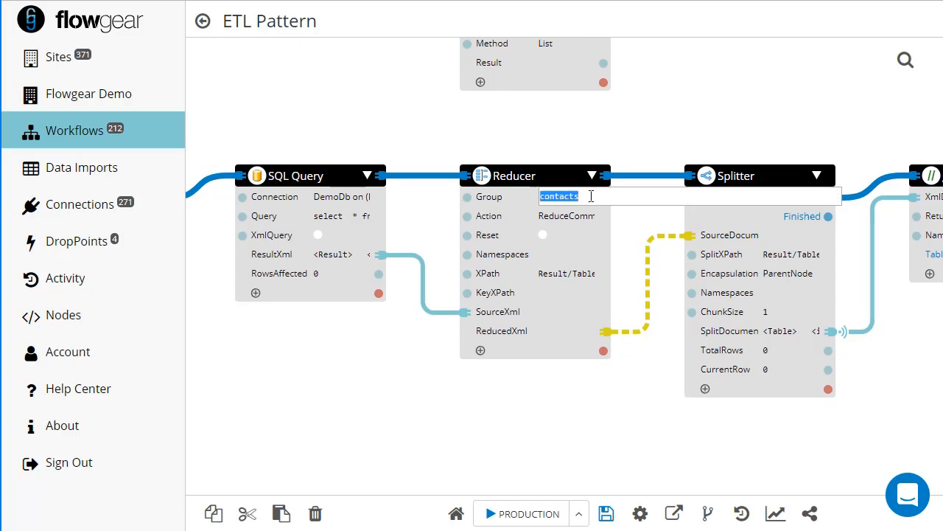
pyautogui.click(603, 198)
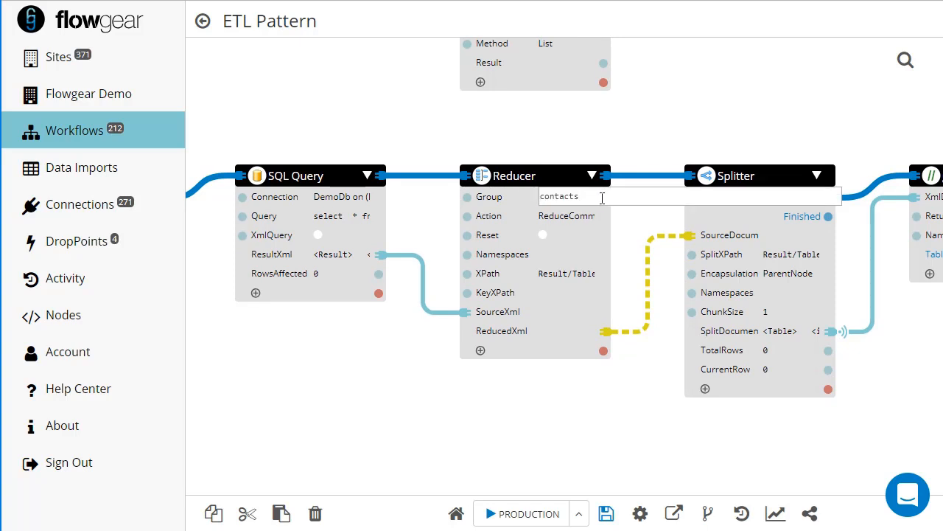
pyautogui.moveTo(625, 129); pyautogui.dragTo(600, 142)
pyautogui.doubleClick(567, 120)
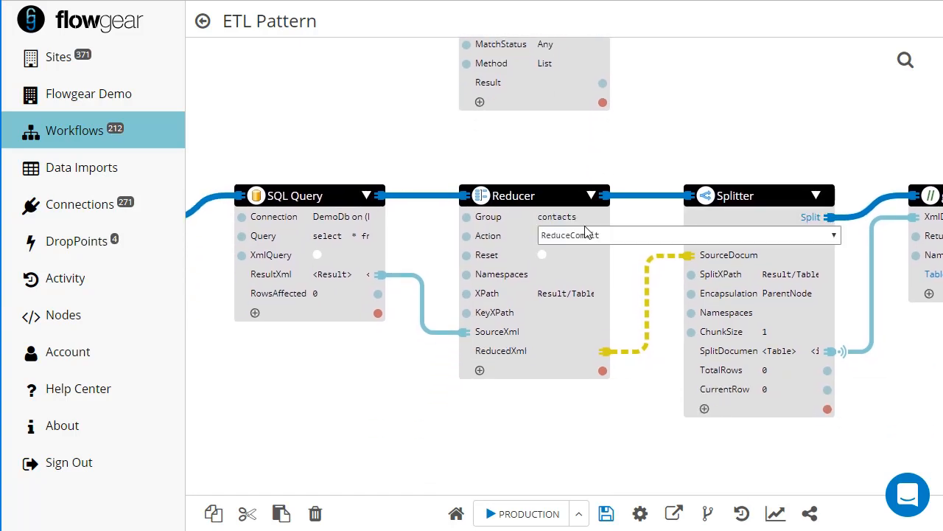
pyautogui.click(584, 361)
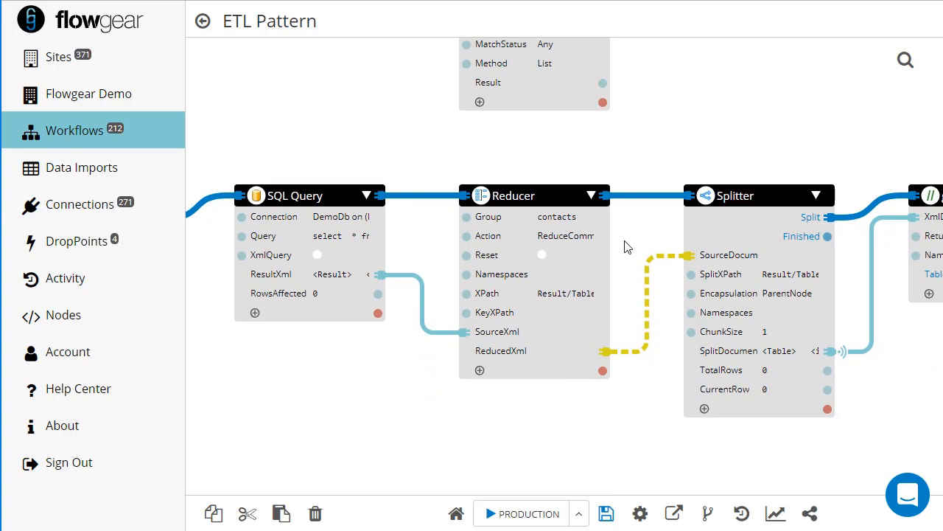
pyautogui.moveTo(631, 240); pyautogui.dragTo(628, 207)
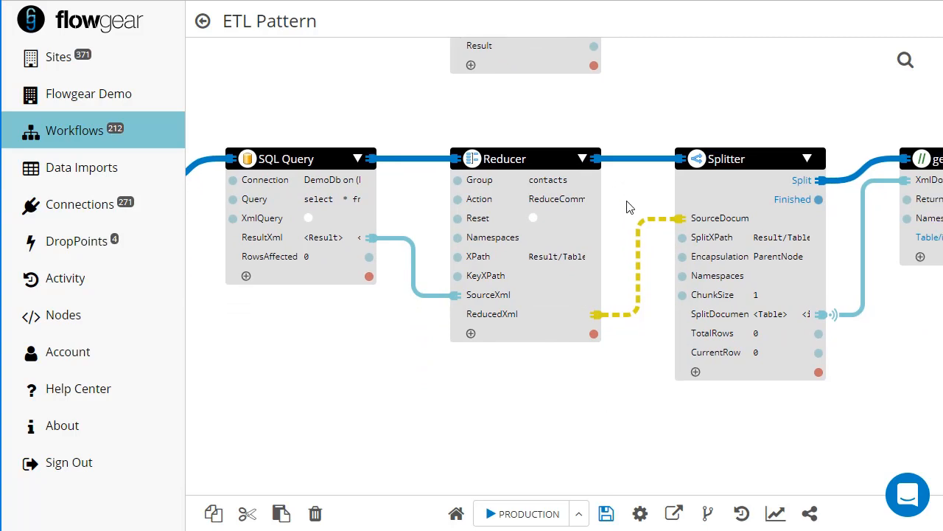
pyautogui.click(592, 263)
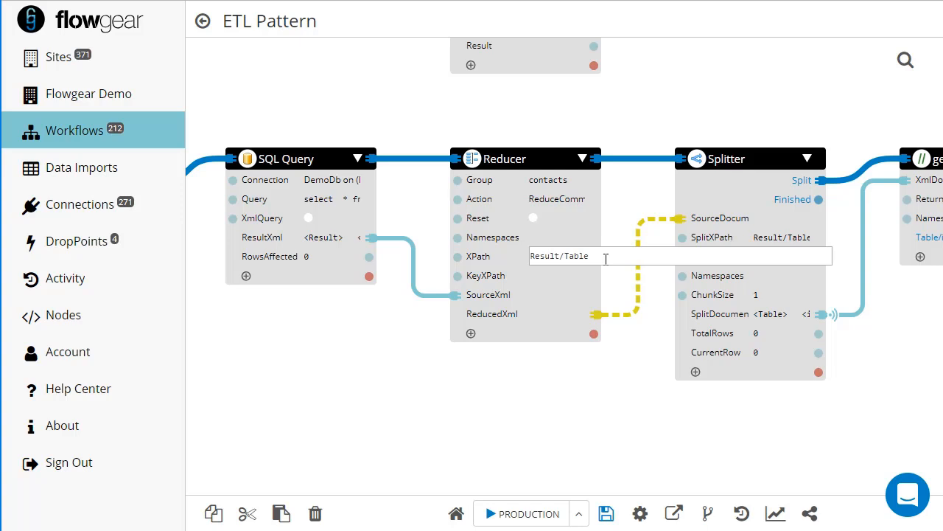
pyautogui.click(628, 213)
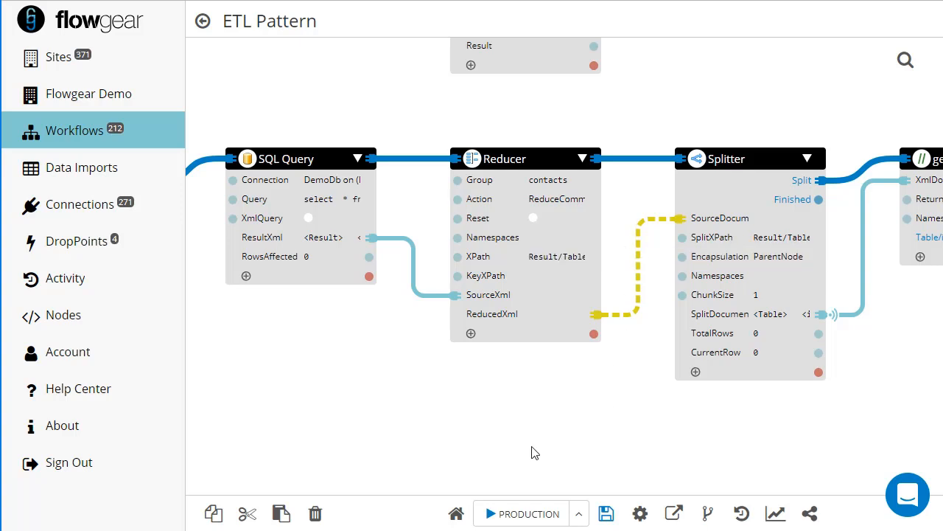
# Run the workflow in the Production environment and go to the first entries of its activity log.
pyautogui.click(528, 513)
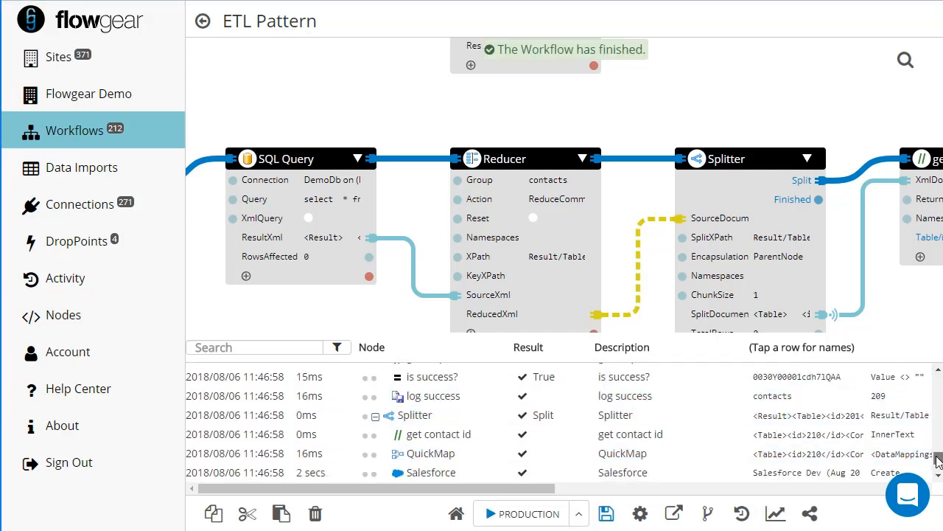
pyautogui.moveTo(937, 462); pyautogui.dragTo(937, 379)
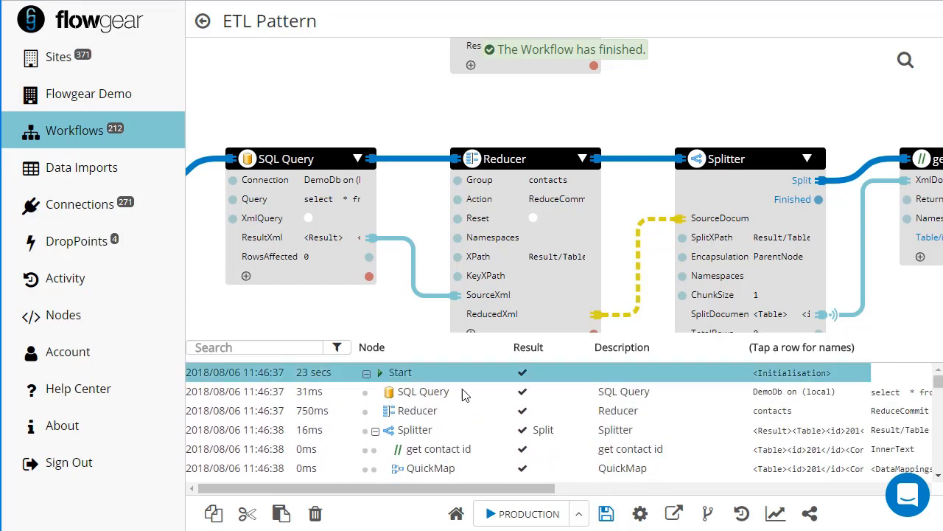
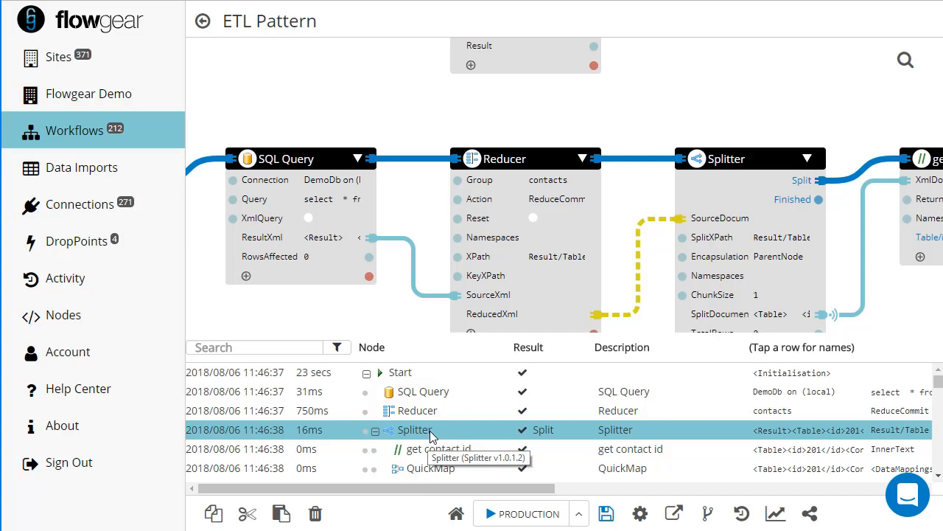
# Run the workflow again and open the ReducedXml of the Reducer's activity log entry in the Value view.
pyautogui.click(521, 517)
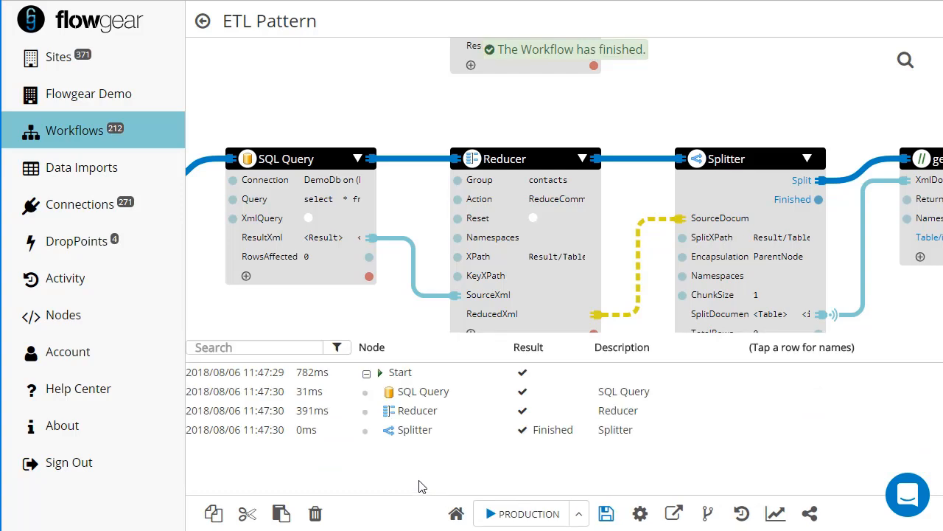
pyautogui.click(428, 417)
pyautogui.moveTo(509, 488); pyautogui.dragTo(796, 482)
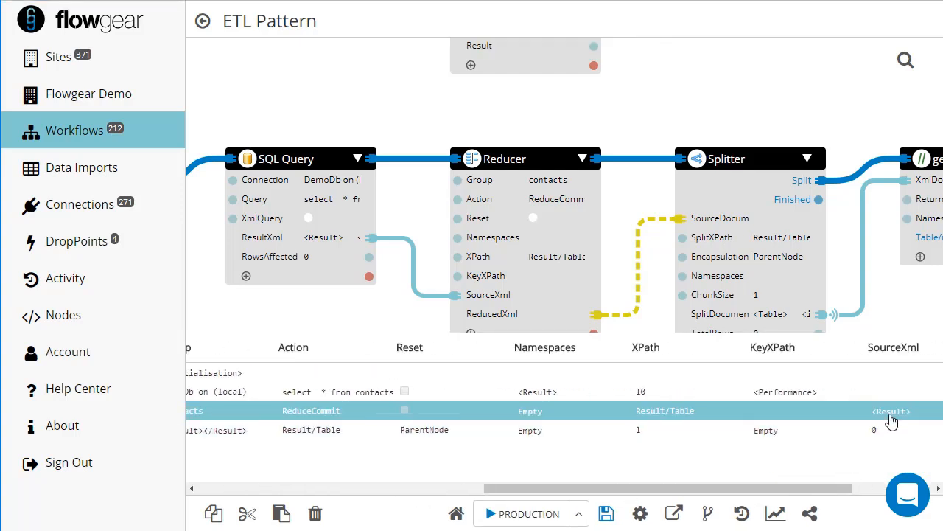
pyautogui.moveTo(843, 488); pyautogui.dragTo(921, 488)
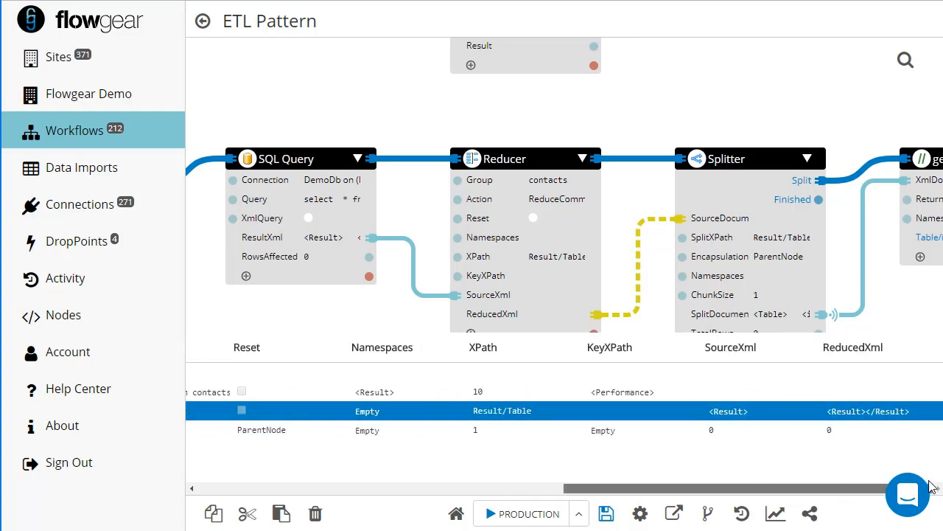
pyautogui.click(870, 414)
pyautogui.click(495, 81)
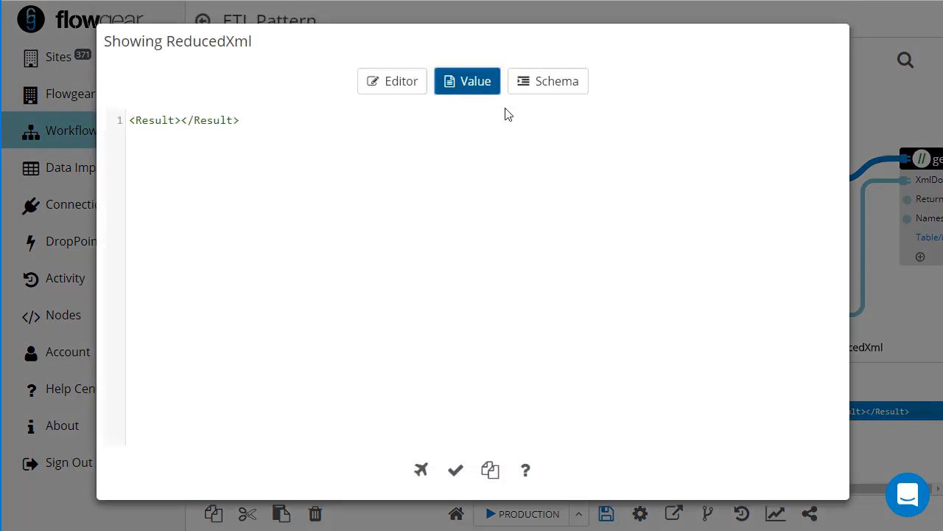
# Run the workflow again in Production and examine the ReducedXml of the Reducer's activity log entry.
pyautogui.click(877, 102)
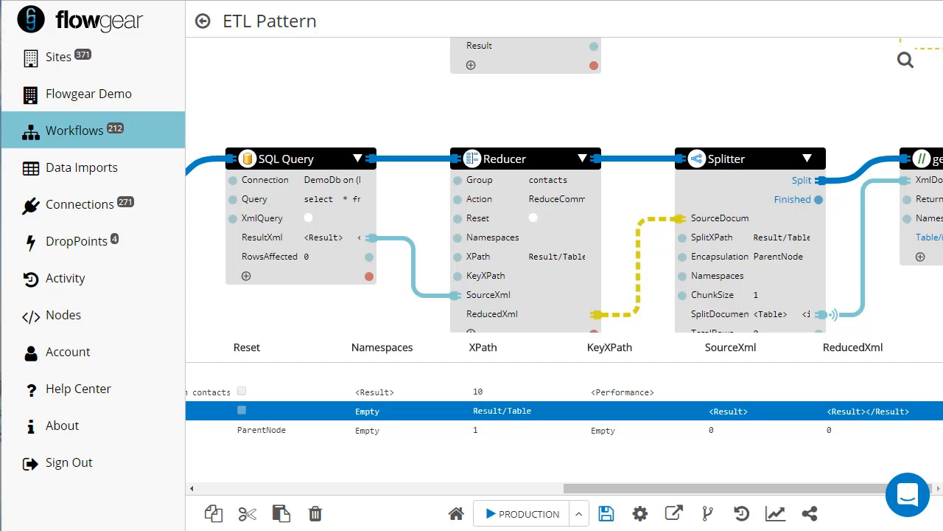
pyautogui.click(525, 513)
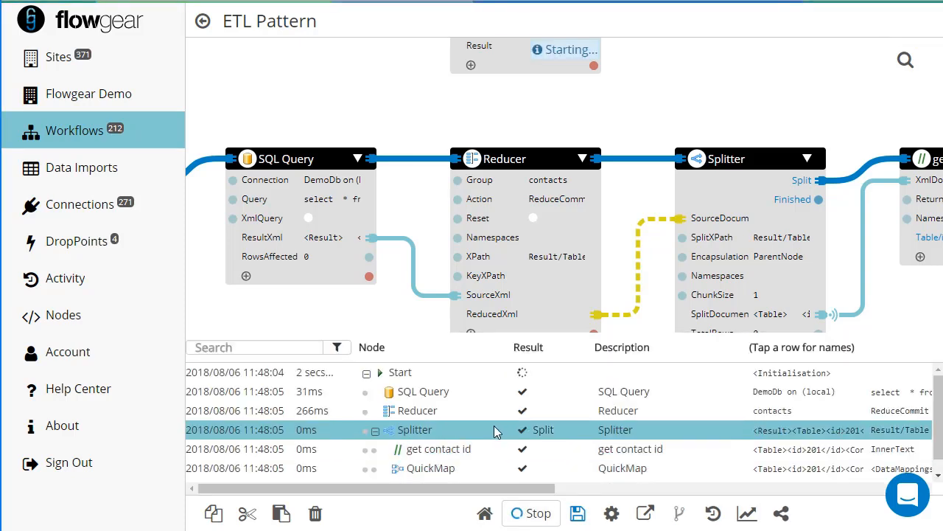
pyautogui.click(494, 432)
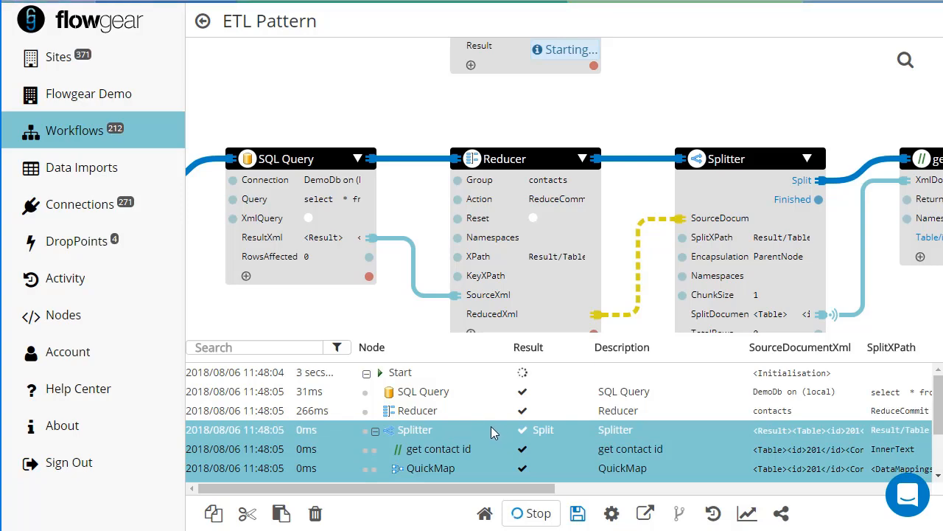
pyautogui.click(321, 413)
pyautogui.moveTo(386, 488); pyautogui.dragTo(777, 480)
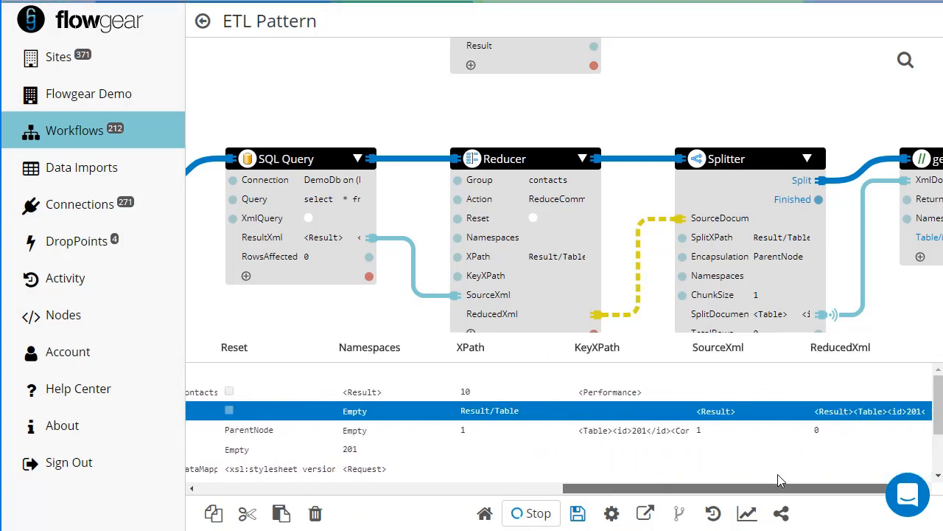
pyautogui.click(874, 409)
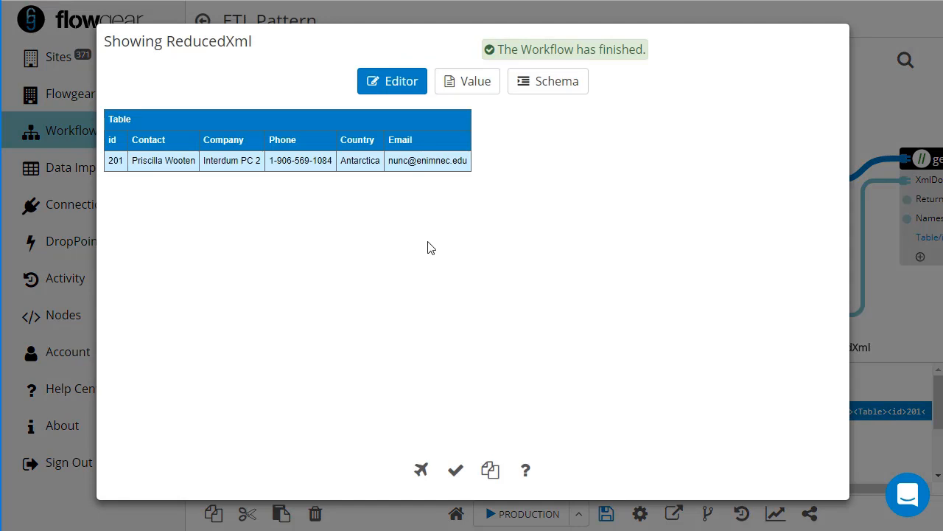
pyautogui.doubleClick(207, 162)
pyautogui.click(258, 164)
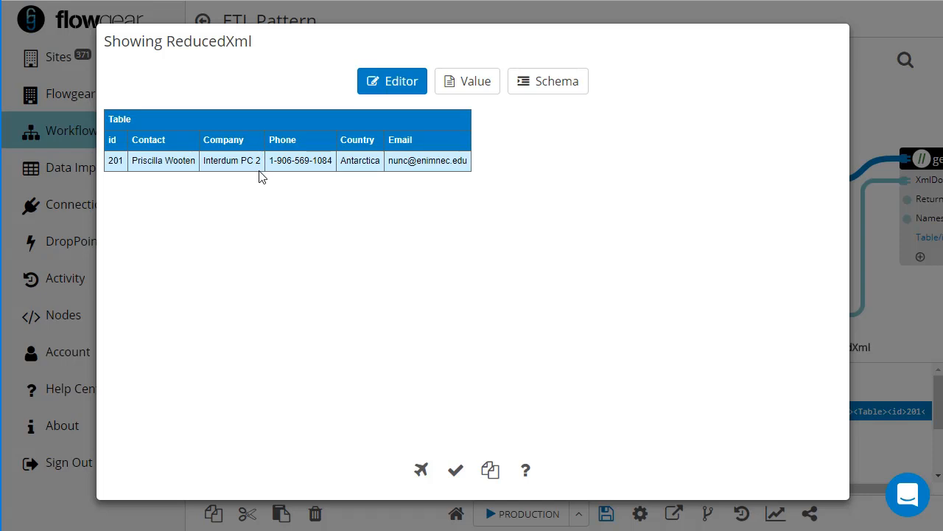
pyautogui.click(885, 96)
# Set the Reducer's KeyXPath to id.
pyautogui.scroll(-1, 678, 110)
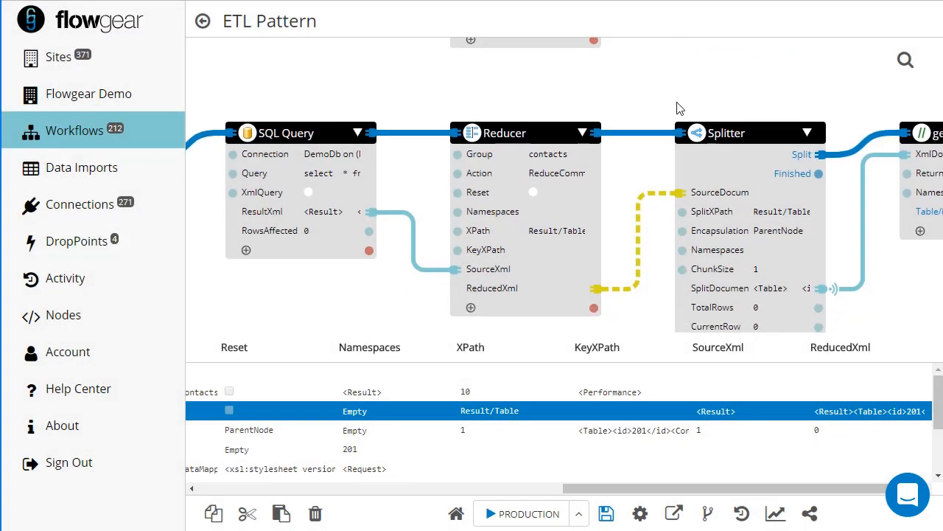
pyautogui.scroll(-1, 678, 108)
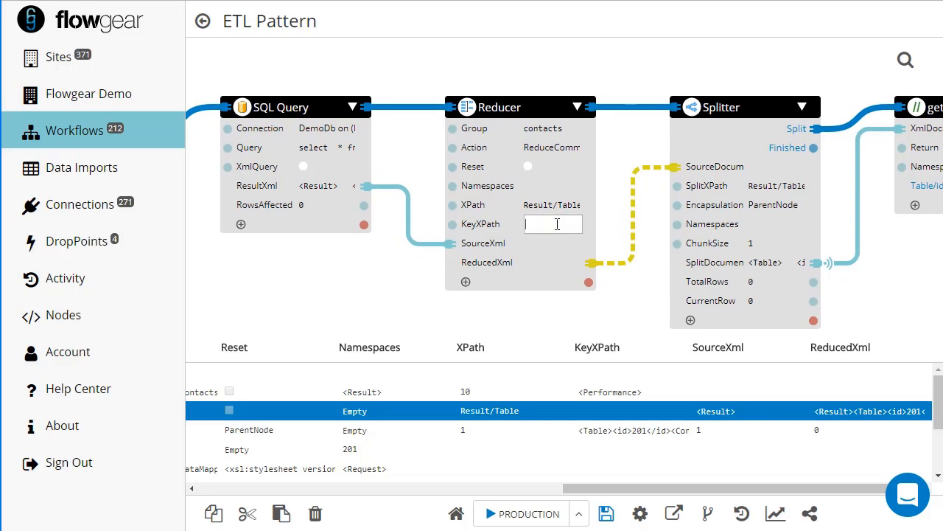
pyautogui.moveTo(332, 197)
pyautogui.write('id')
pyautogui.click(638, 152)
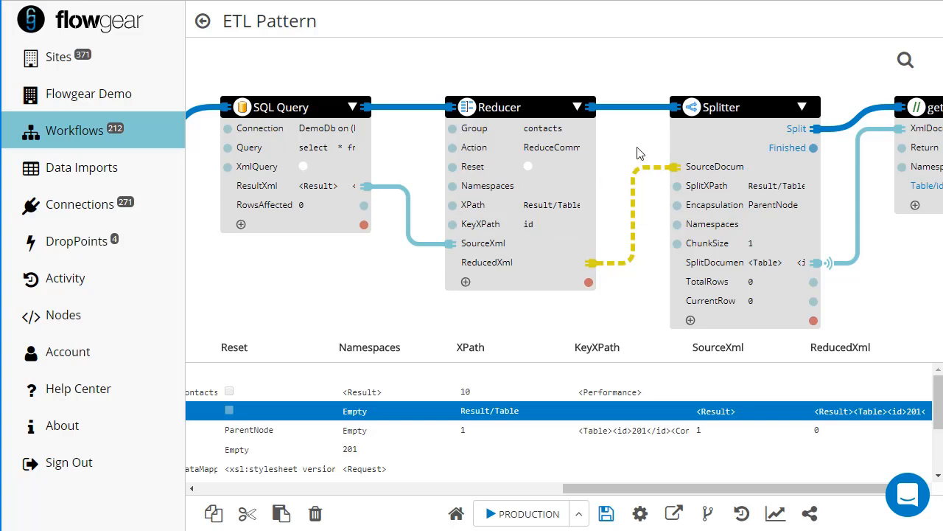
# Run the workflow, turn on the Reducer's Reset option and run the workflow again.
pyautogui.click(505, 518)
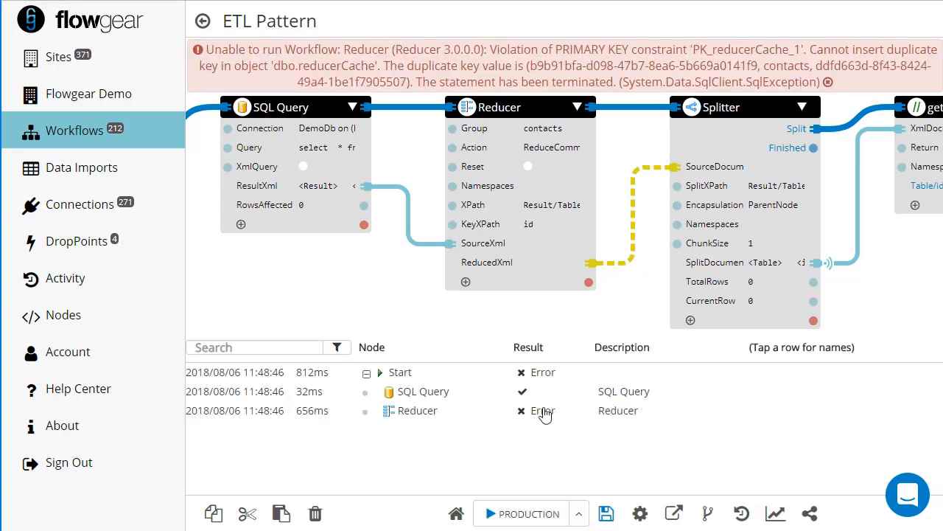
pyautogui.click(538, 169)
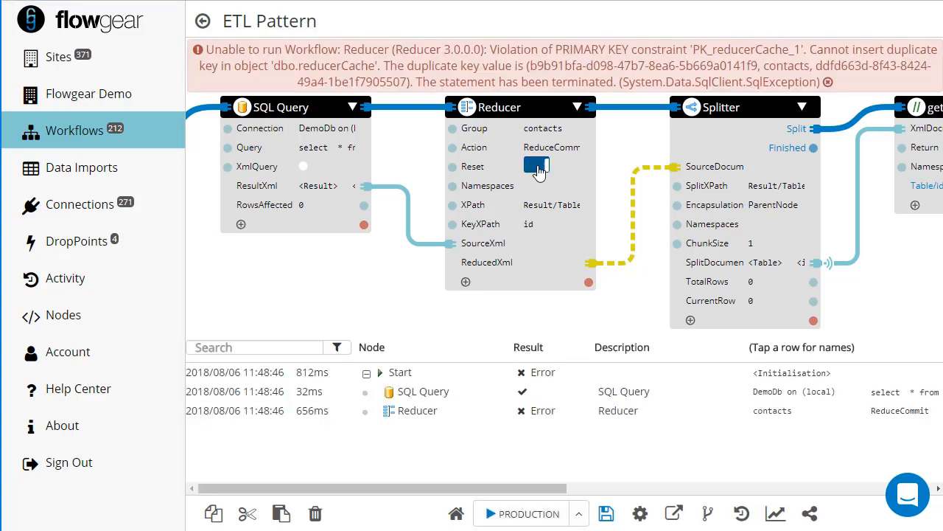
pyautogui.click(520, 522)
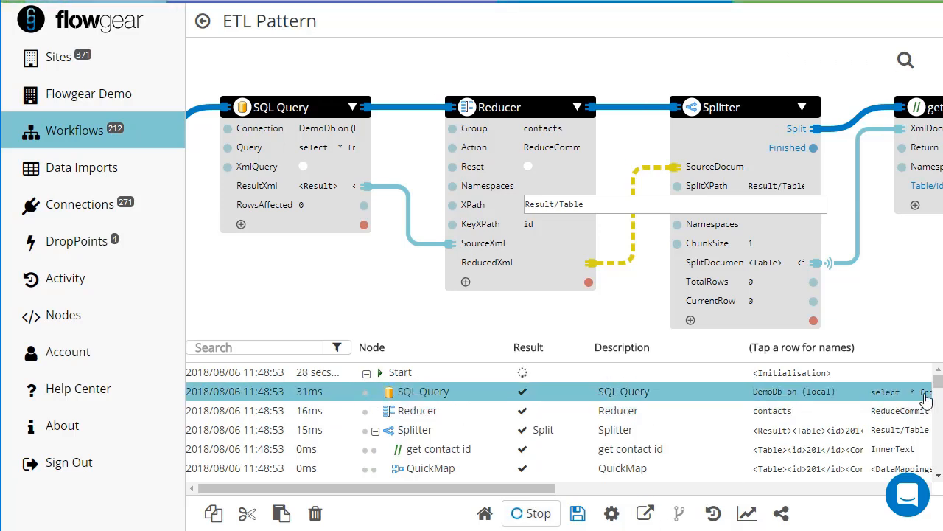
# Look through the activity log, rerun the workflow and select the Splitter's log entry.
pyautogui.moveTo(938, 382); pyautogui.dragTo(939, 416)
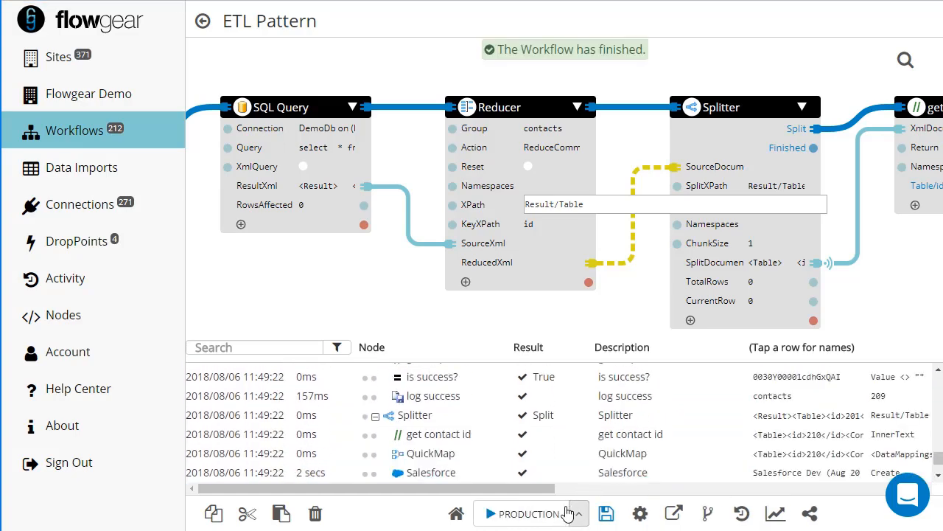
pyautogui.click(510, 515)
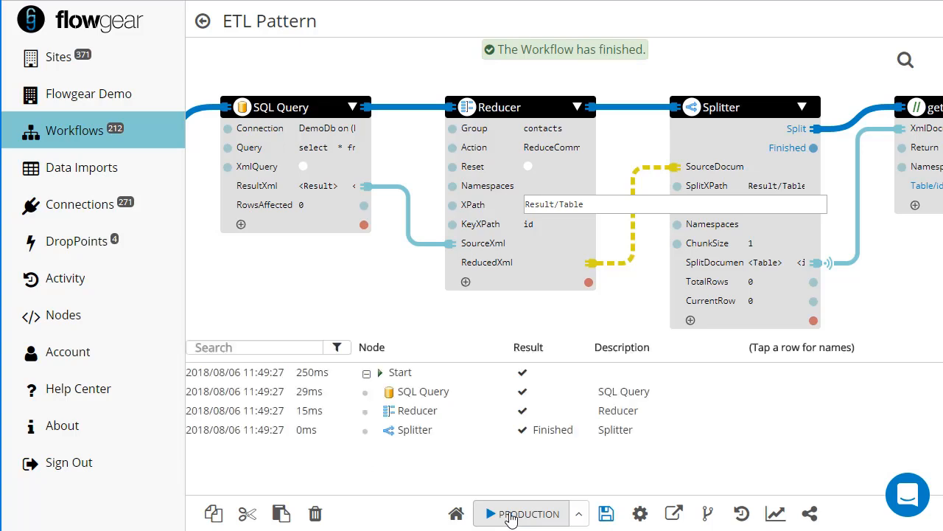
pyautogui.click(413, 429)
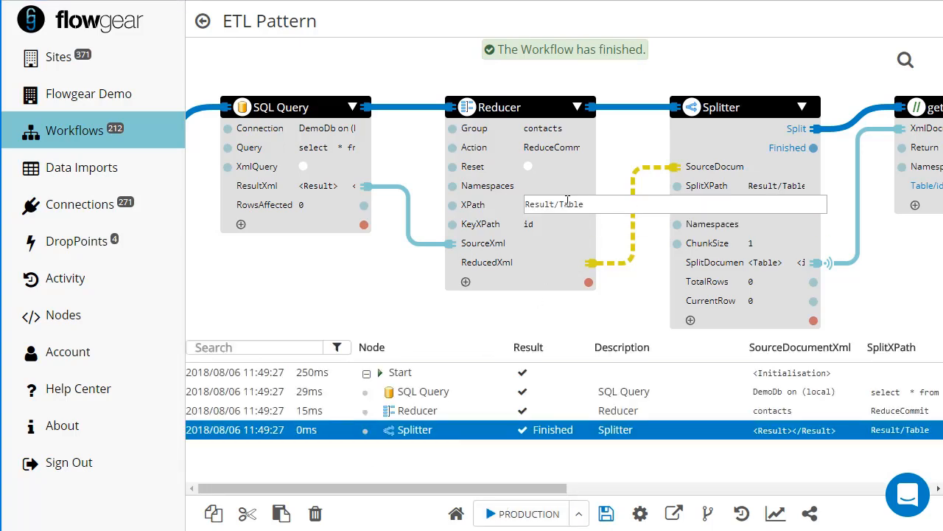
# Change the Reducer's Action to Reduce.
pyautogui.moveTo(619, 158); pyautogui.dragTo(612, 151)
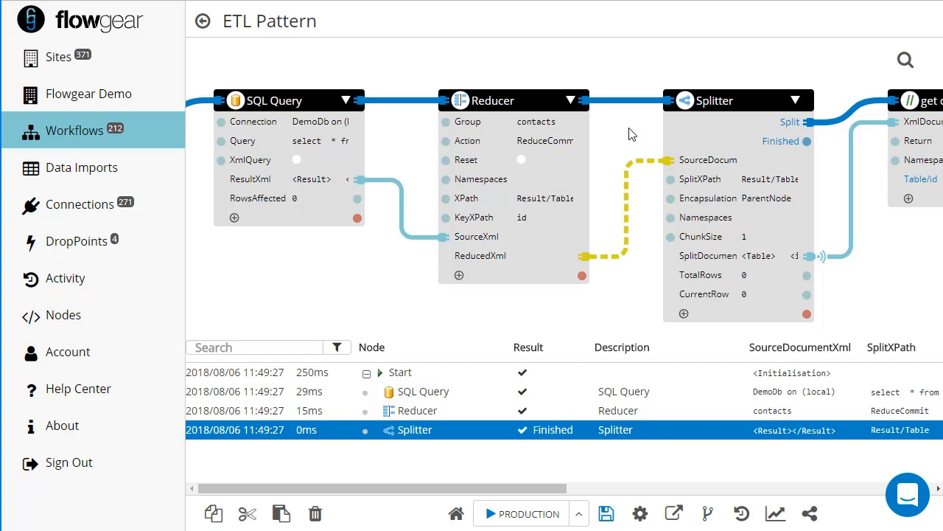
pyautogui.click(559, 140)
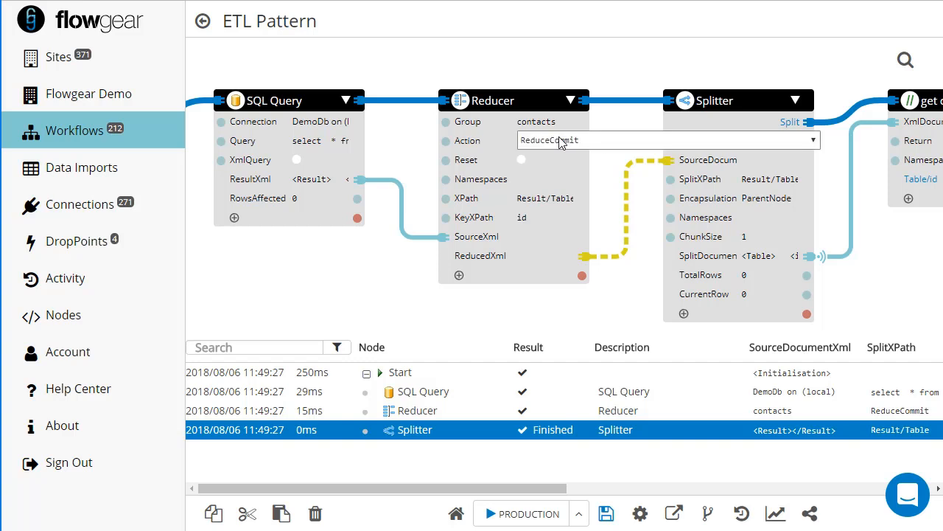
pyautogui.click(559, 141)
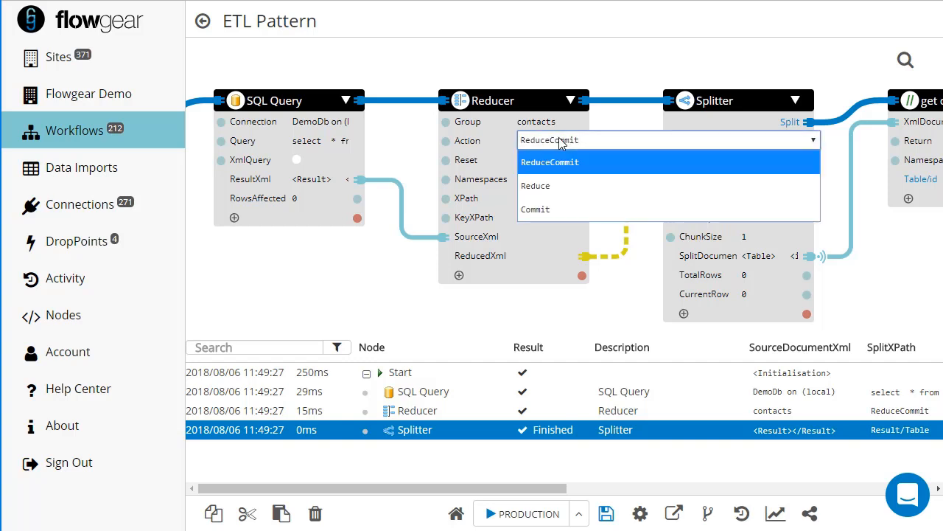
pyautogui.click(565, 189)
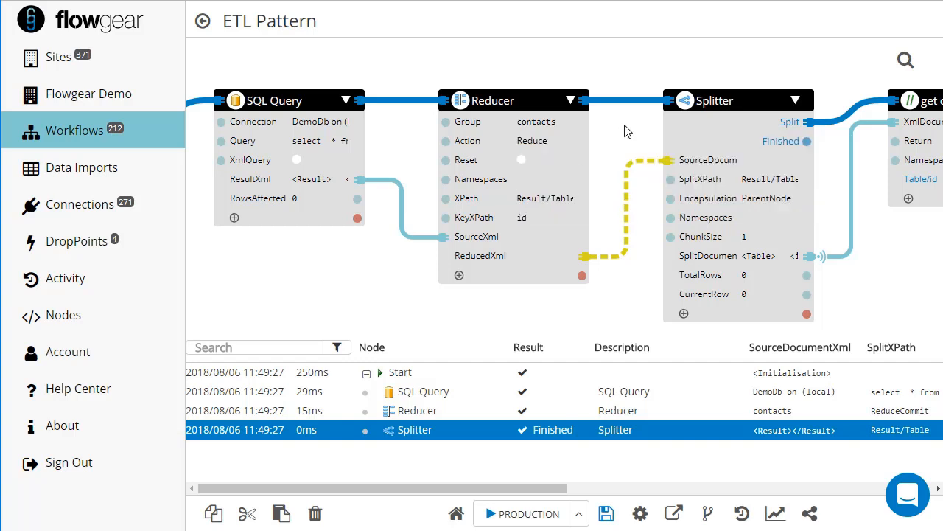
# Add a second Reducer node, version 3.0.0.0, beside the Query Statistic node and hide the activity log.
pyautogui.moveTo(626, 135); pyautogui.dragTo(614, 137)
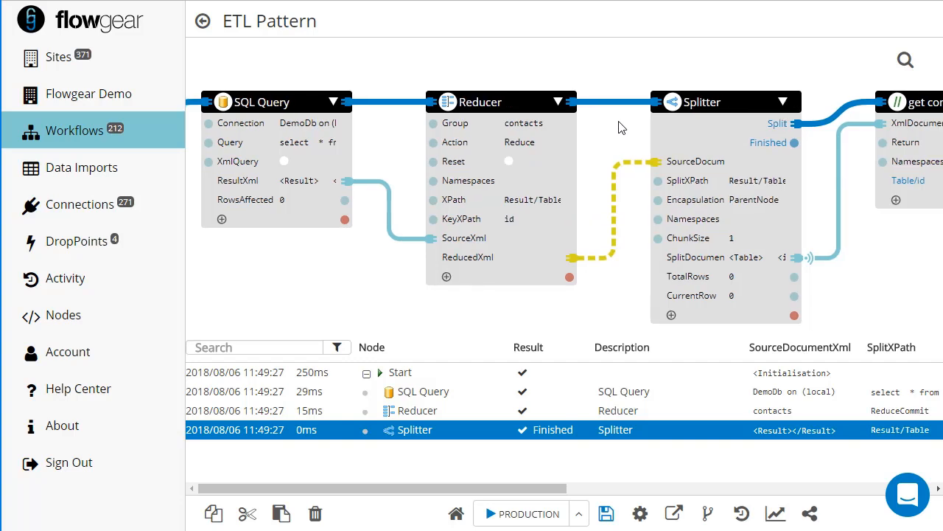
pyautogui.moveTo(705, 66); pyautogui.dragTo(638, 89)
pyautogui.click(643, 48)
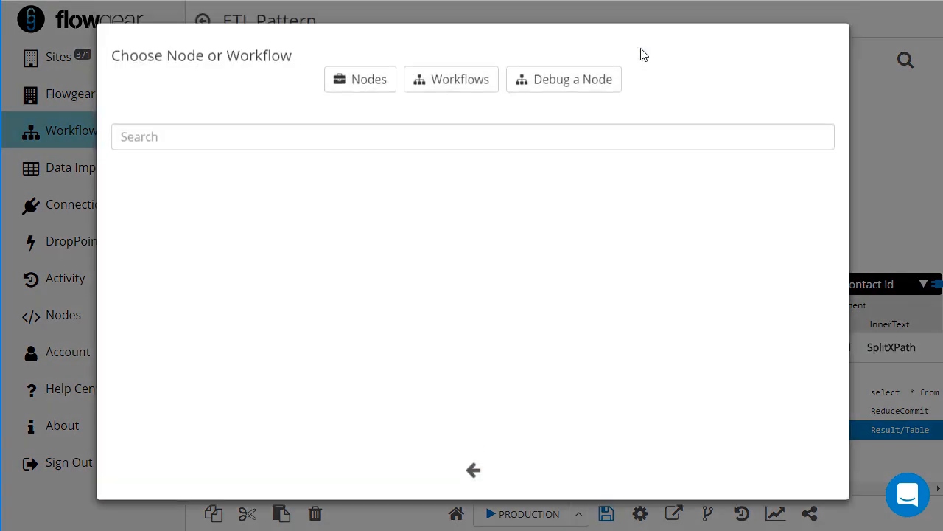
pyautogui.write('redu')
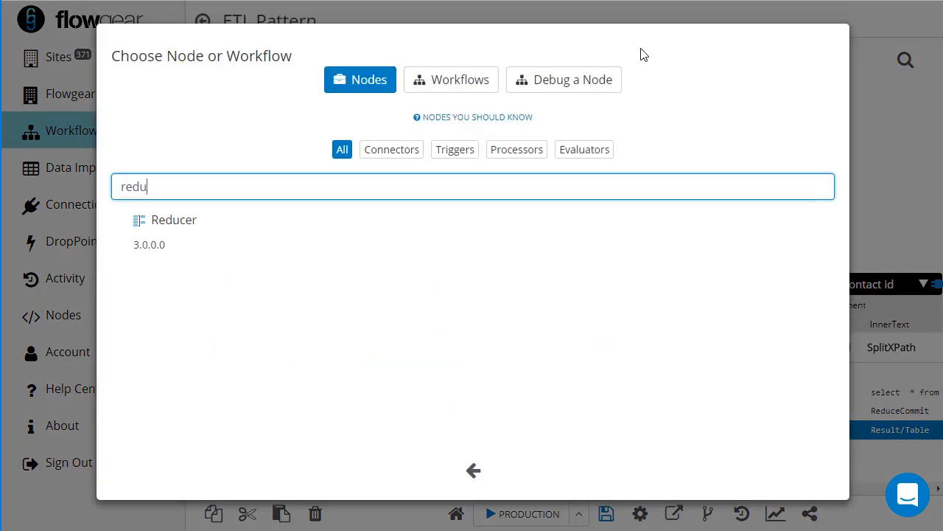
pyautogui.click(151, 251)
pyautogui.click(740, 517)
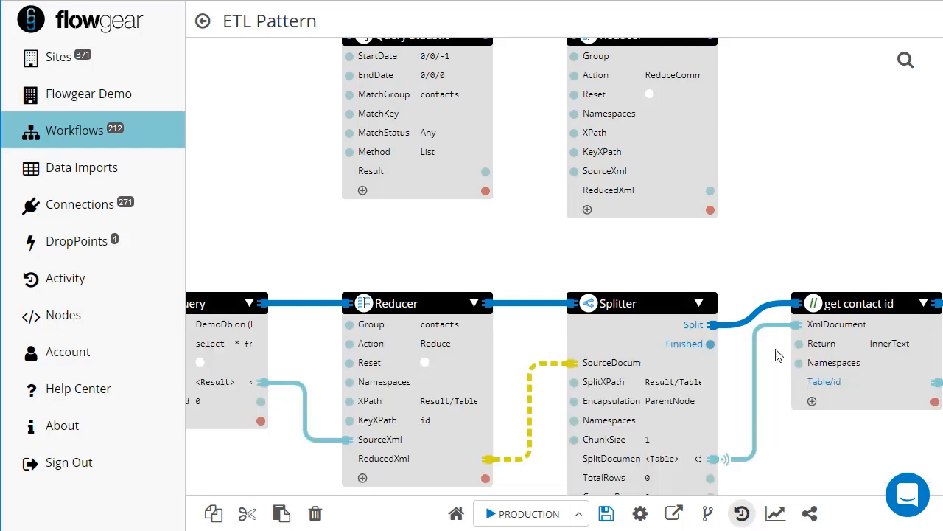
# Set the new Reducer's Group to contacts and its Action to Commit.
pyautogui.moveTo(785, 212); pyautogui.dragTo(782, 234)
pyautogui.click(668, 78)
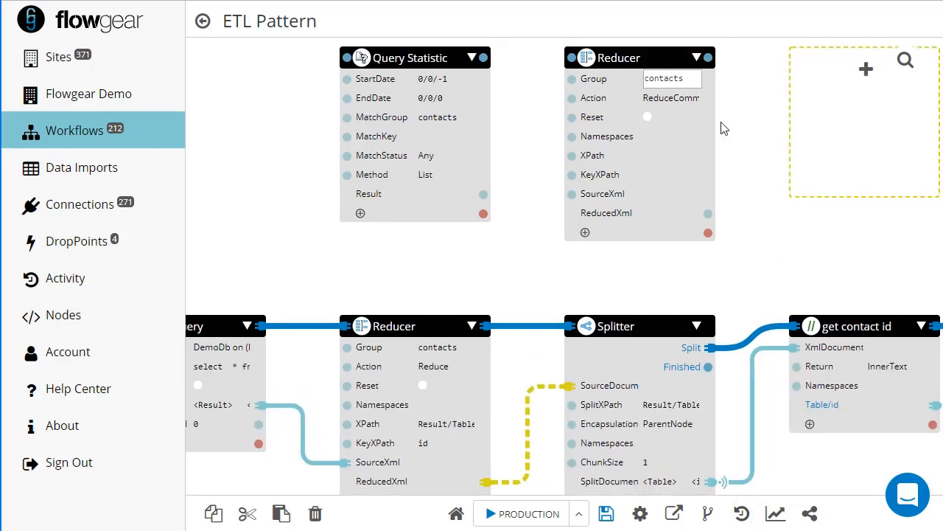
pyautogui.click(693, 99)
pyautogui.click(693, 99)
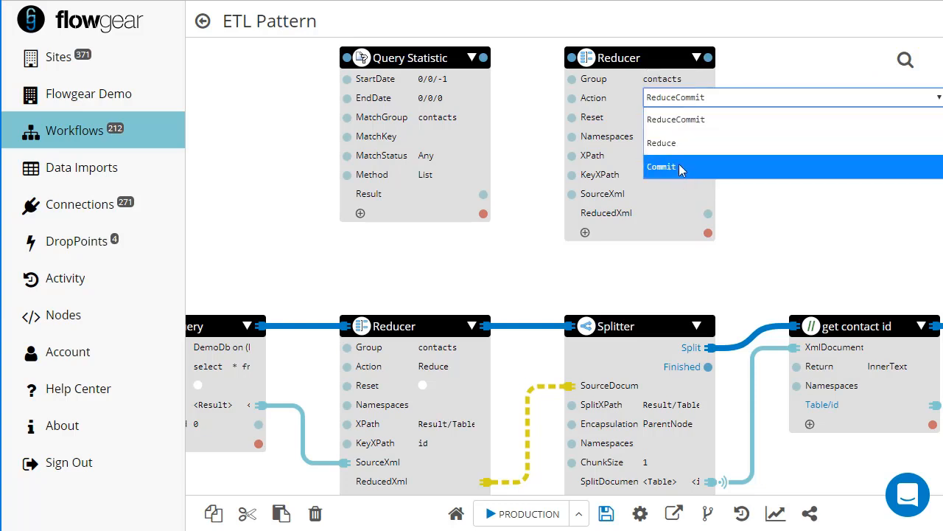
pyautogui.click(679, 165)
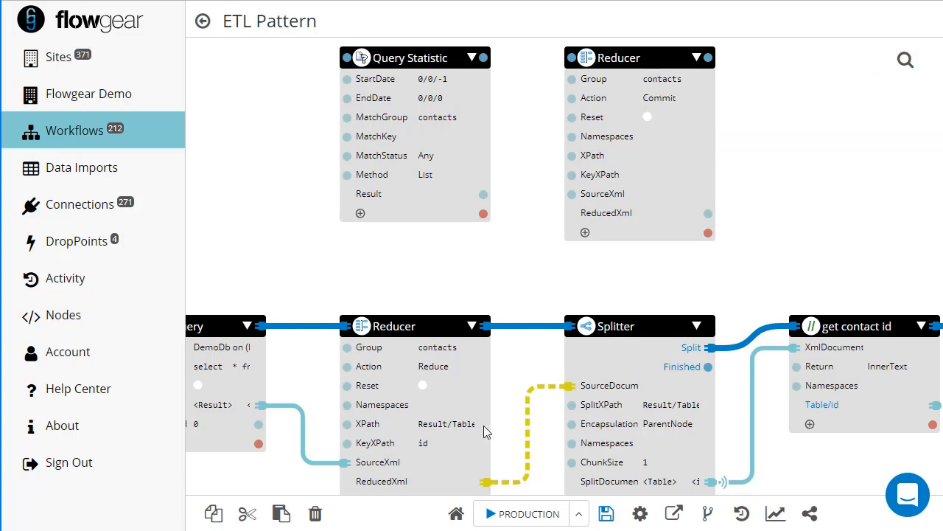
# Move the new Reducer to follow the log success node and connect log success's execution output to it.
pyautogui.moveTo(781, 275); pyautogui.dragTo(499, 282)
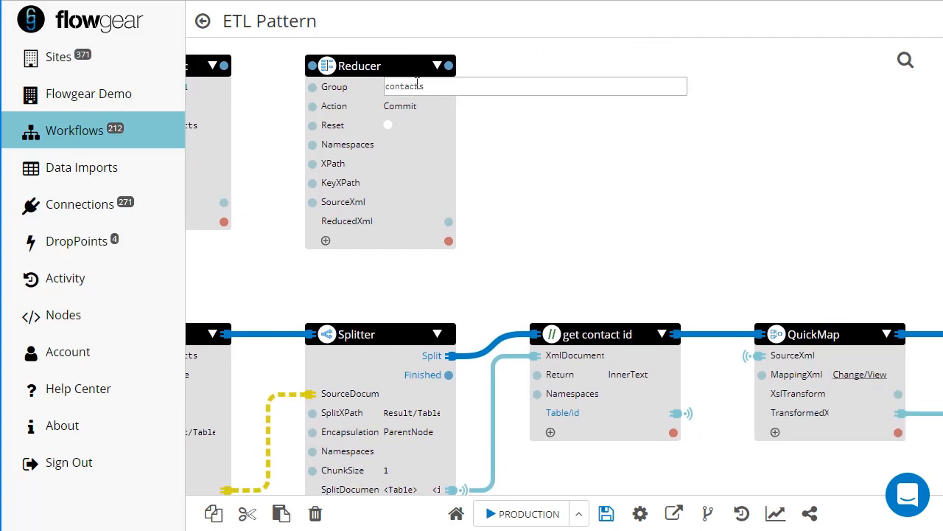
pyautogui.moveTo(415, 65); pyautogui.dragTo(844, 122)
pyautogui.moveTo(587, 140); pyautogui.dragTo(169, 156)
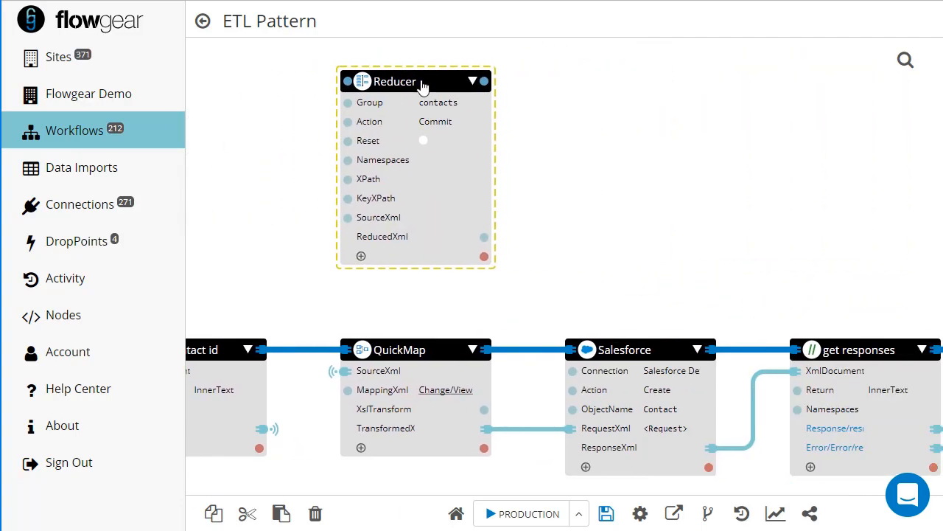
pyautogui.moveTo(422, 86); pyautogui.dragTo(785, 117)
pyautogui.moveTo(622, 131); pyautogui.dragTo(218, 137)
pyautogui.moveTo(507, 90); pyautogui.dragTo(903, 110)
pyautogui.moveTo(619, 143); pyautogui.dragTo(258, 156)
pyautogui.moveTo(556, 101); pyautogui.dragTo(805, 374)
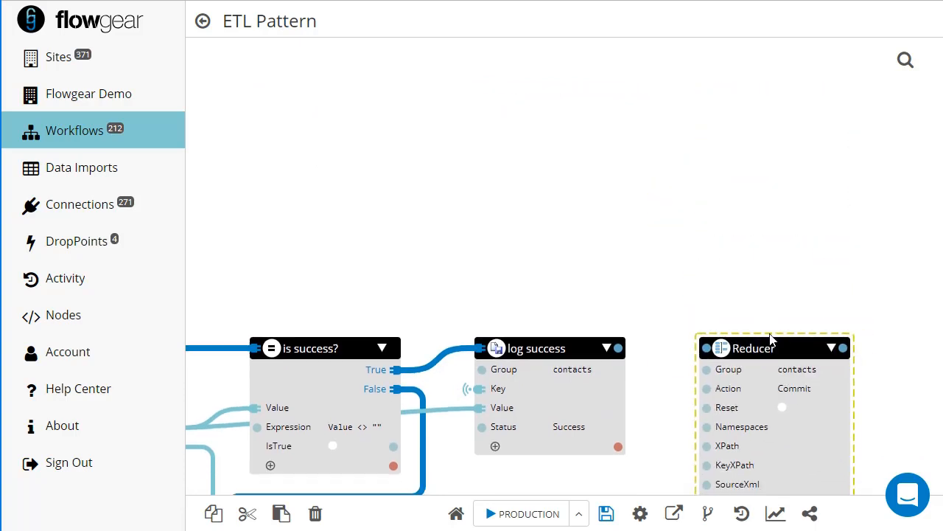
pyautogui.moveTo(765, 292); pyautogui.dragTo(782, 106)
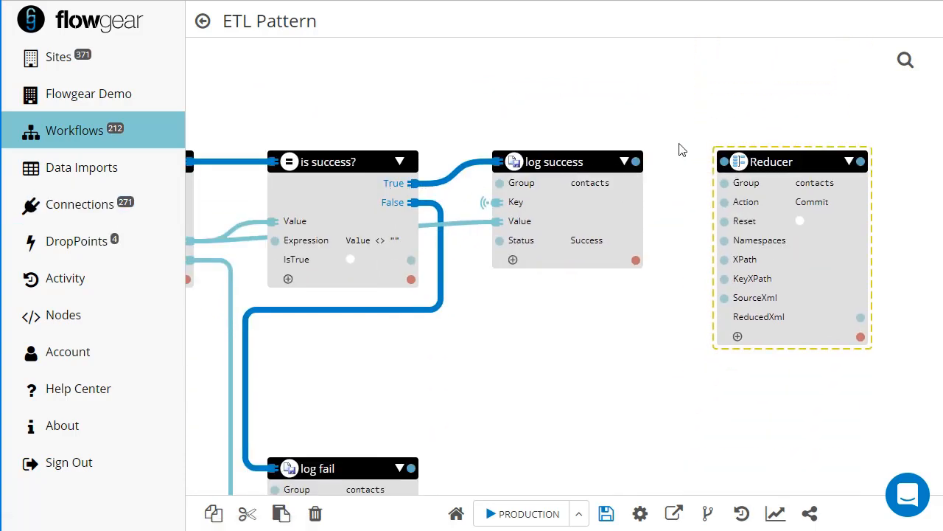
pyautogui.moveTo(679, 133); pyautogui.dragTo(710, 110)
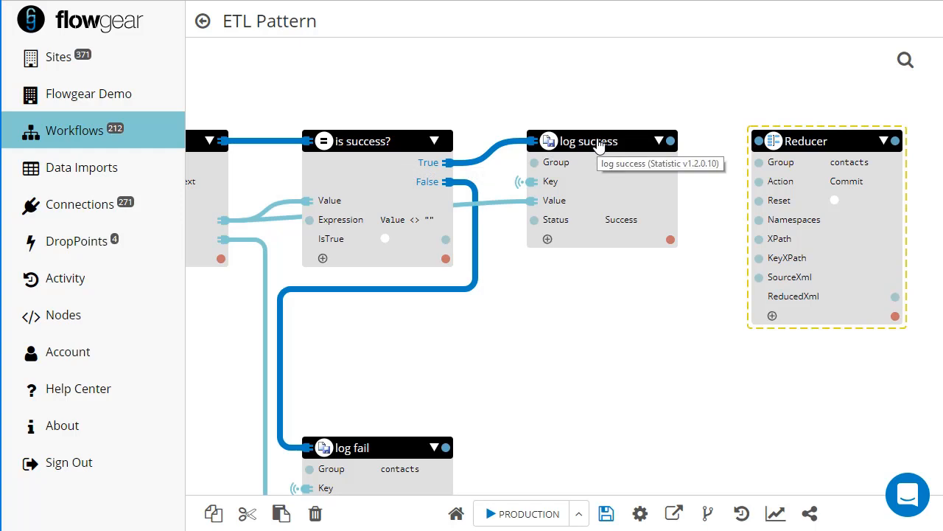
pyautogui.moveTo(671, 141); pyautogui.dragTo(753, 142)
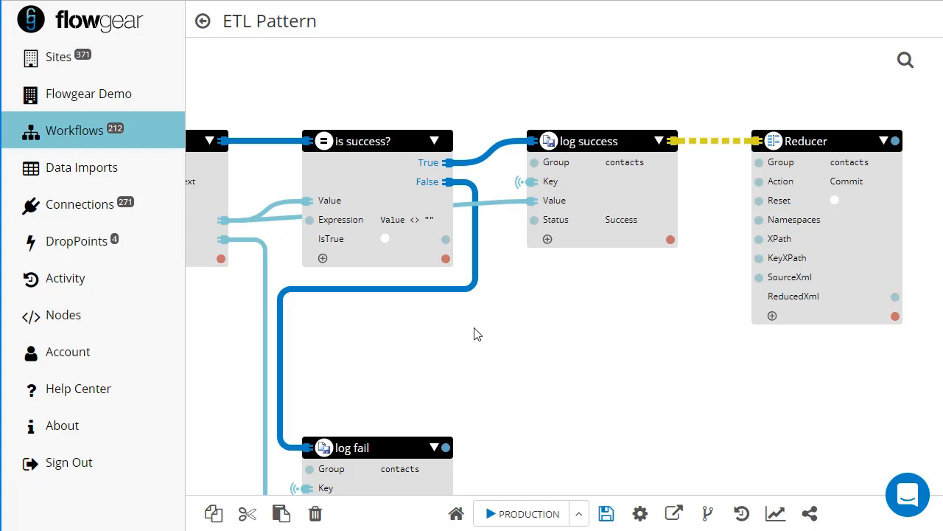
# Connect the Splitter's SplitDocument output to the SourceXml input of the Commit Reducer after log success.
pyautogui.moveTo(474, 328); pyautogui.dragTo(668, 316)
pyautogui.moveTo(303, 328); pyautogui.dragTo(632, 313)
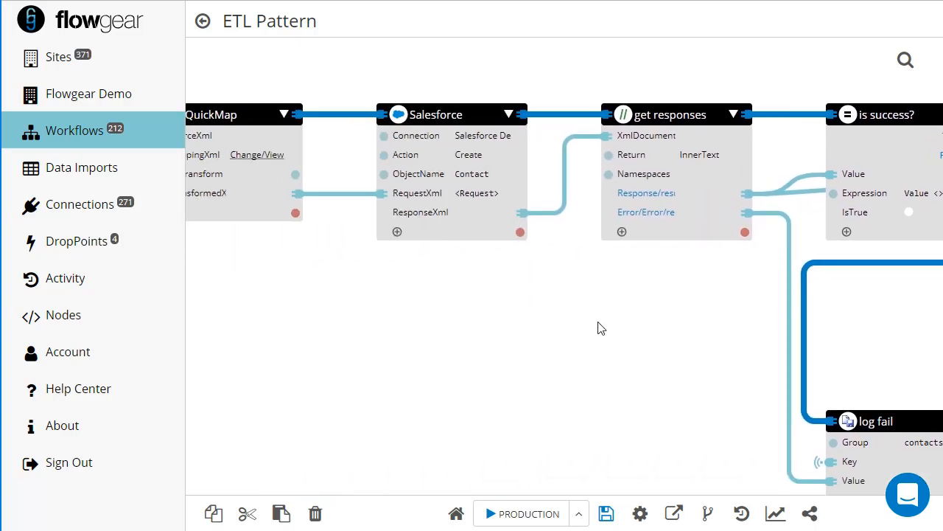
pyautogui.moveTo(499, 328); pyautogui.dragTo(658, 331)
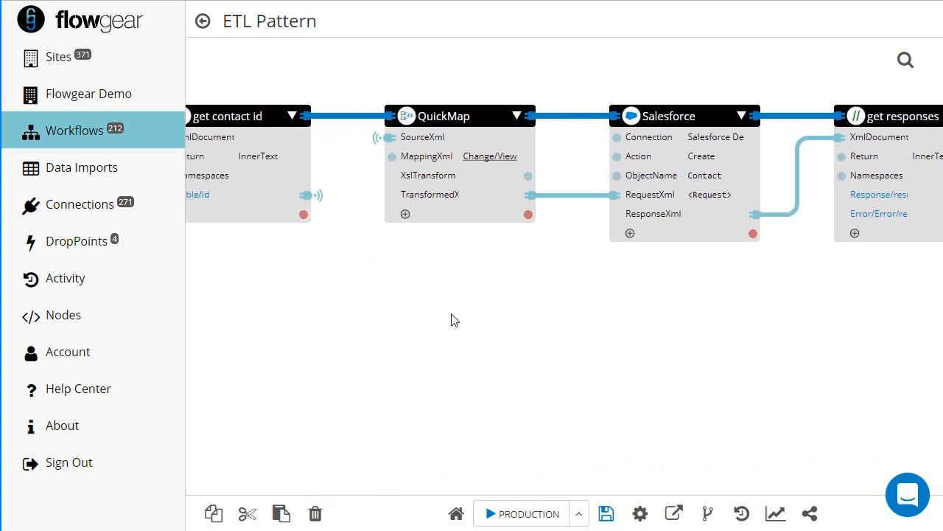
pyautogui.moveTo(454, 319); pyautogui.dragTo(736, 317)
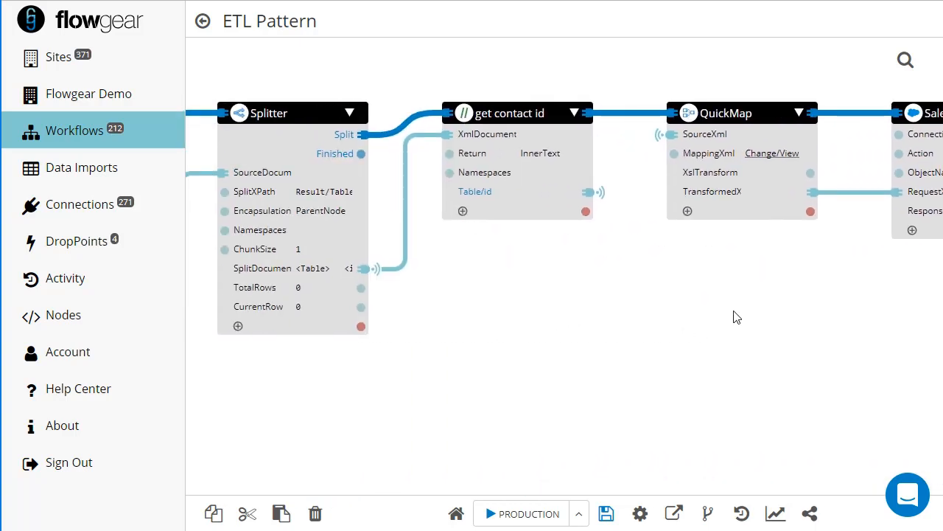
pyautogui.click(364, 271)
pyautogui.moveTo(782, 289); pyautogui.dragTo(298, 317)
pyautogui.moveTo(913, 341); pyautogui.dragTo(306, 340)
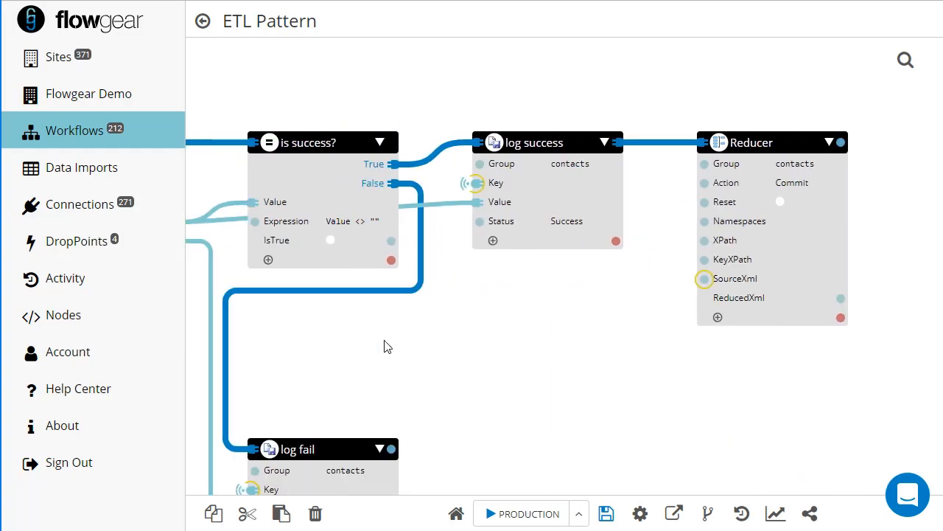
pyautogui.click(704, 279)
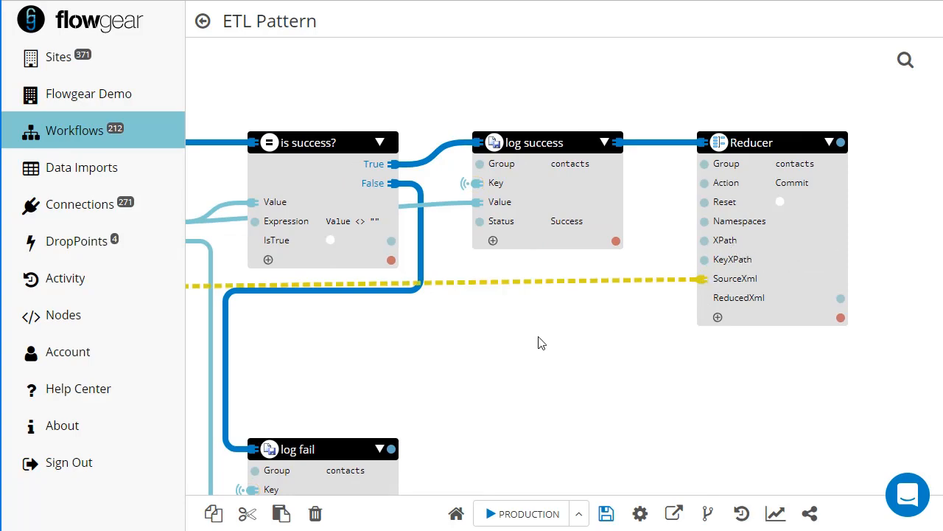
# Check the Splitter's SplitDocument XML structure and set the Commit Reducer's XPath to Table and KeyXPath to id.
pyautogui.moveTo(373, 344); pyautogui.dragTo(661, 326)
pyautogui.moveTo(282, 339); pyautogui.dragTo(852, 299)
pyautogui.moveTo(457, 339); pyautogui.dragTo(727, 337)
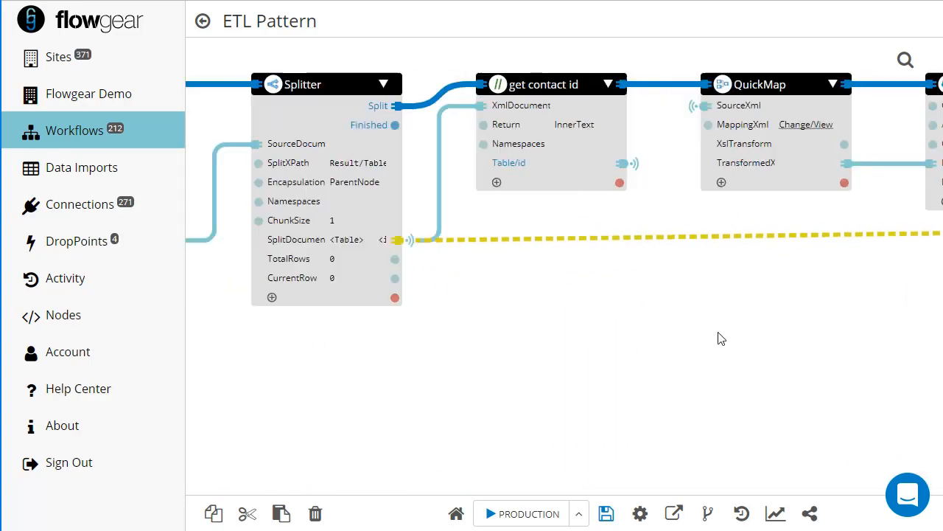
pyautogui.moveTo(430, 346); pyautogui.dragTo(763, 345)
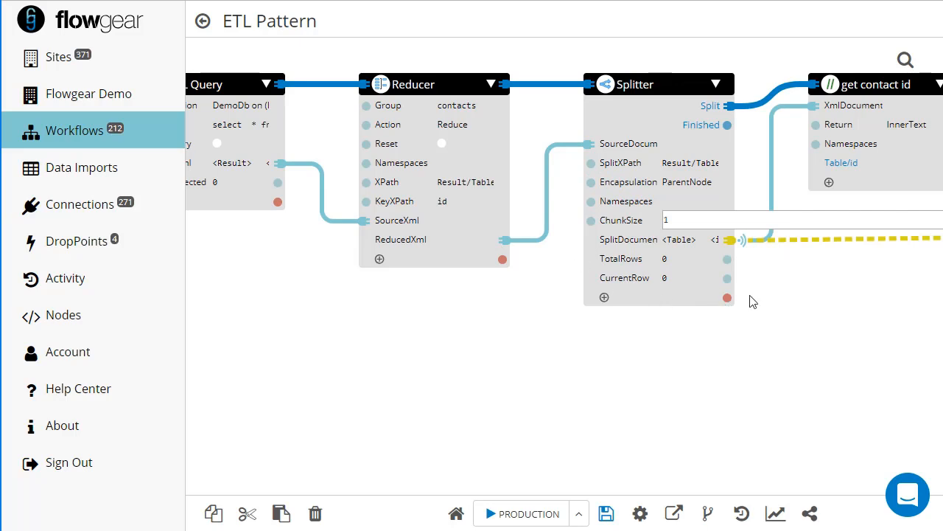
pyautogui.moveTo(818, 300); pyautogui.dragTo(807, 321)
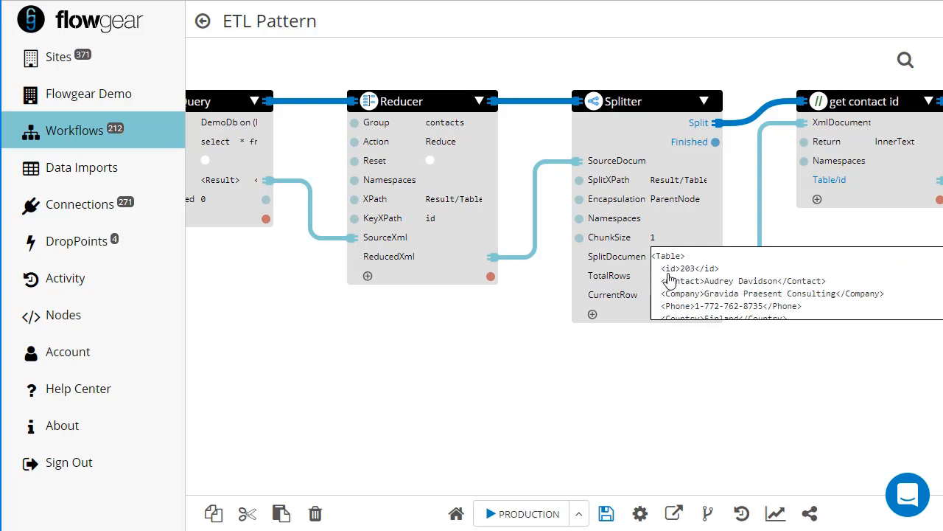
pyautogui.moveTo(815, 347); pyautogui.dragTo(474, 354)
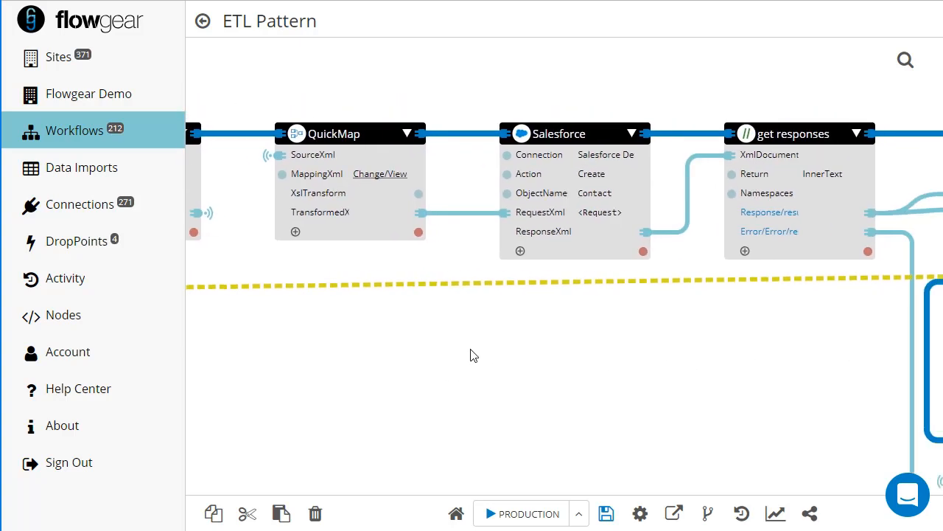
pyautogui.moveTo(787, 343); pyautogui.dragTo(310, 390)
pyautogui.moveTo(864, 364); pyautogui.dragTo(600, 371)
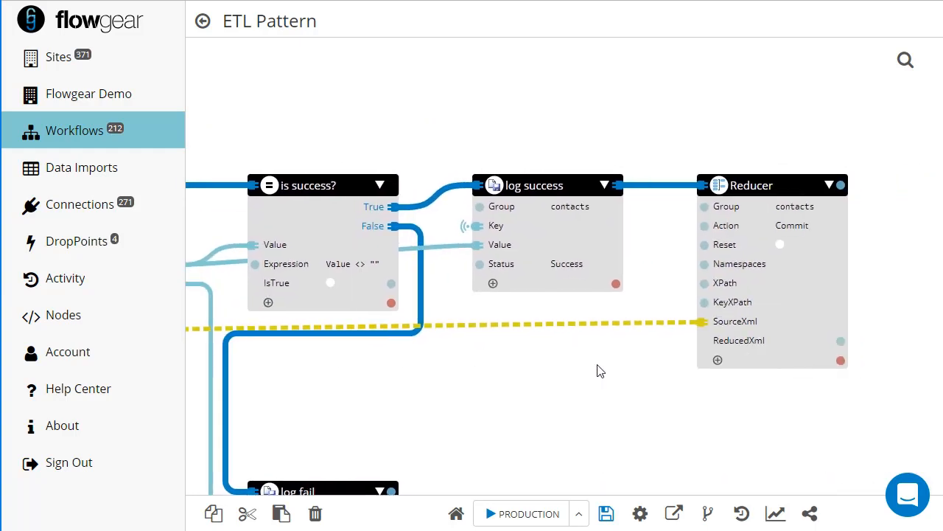
pyautogui.click(788, 284)
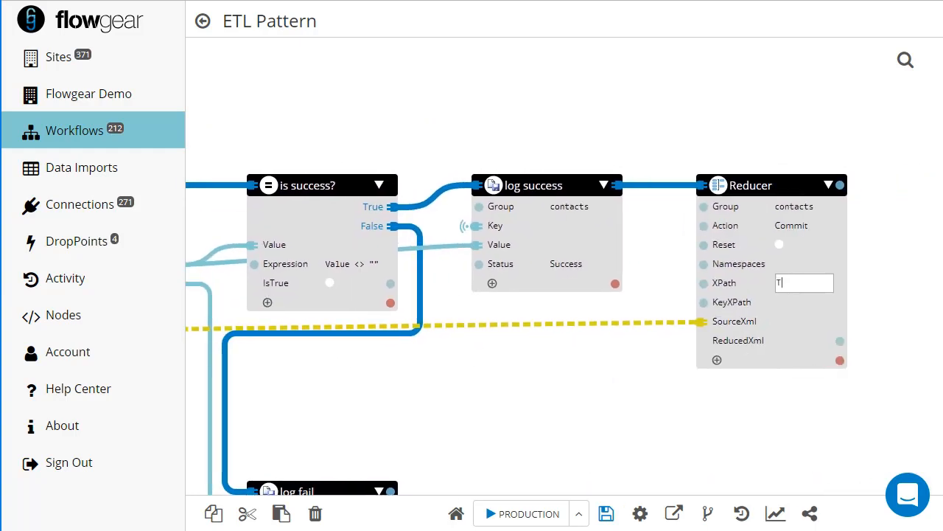
pyautogui.click(787, 301)
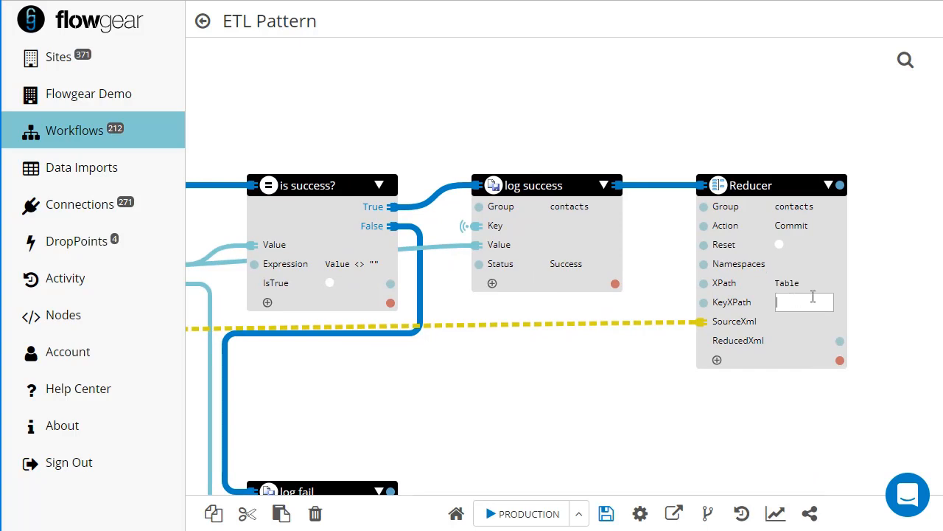
pyautogui.moveTo(736, 129); pyautogui.dragTo(743, 113)
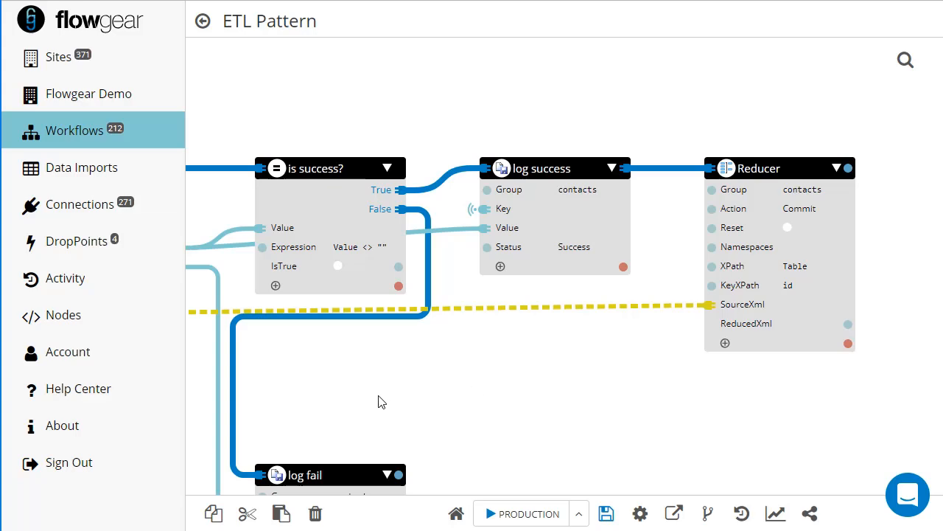
# Enable Reset on the Reduce Reducer before the Splitter and run the workflow.
pyautogui.moveTo(323, 399); pyautogui.dragTo(765, 388)
pyautogui.moveTo(303, 415); pyautogui.dragTo(866, 409)
pyautogui.moveTo(432, 413); pyautogui.dragTo(853, 408)
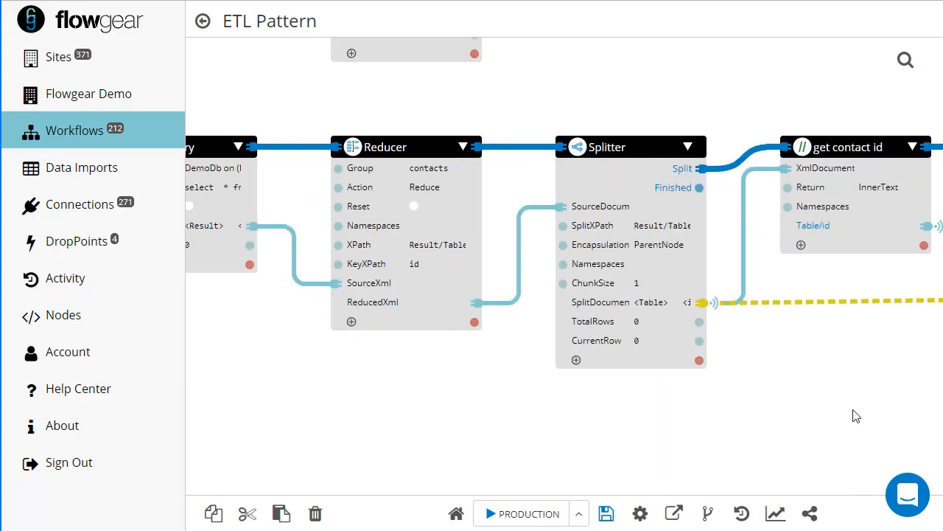
pyautogui.click(415, 207)
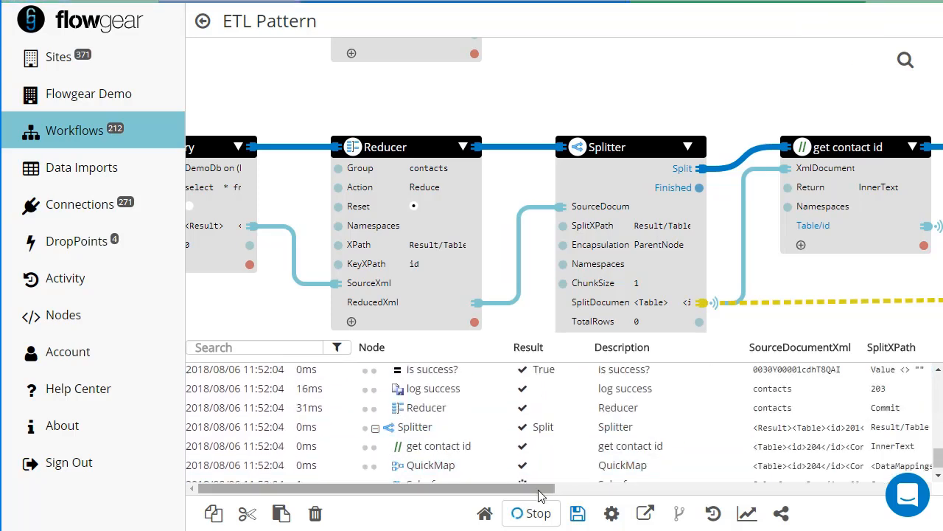
# Review the node entries and their values in the activity log, including the log fail entry.
pyautogui.moveTo(551, 487); pyautogui.dragTo(665, 484)
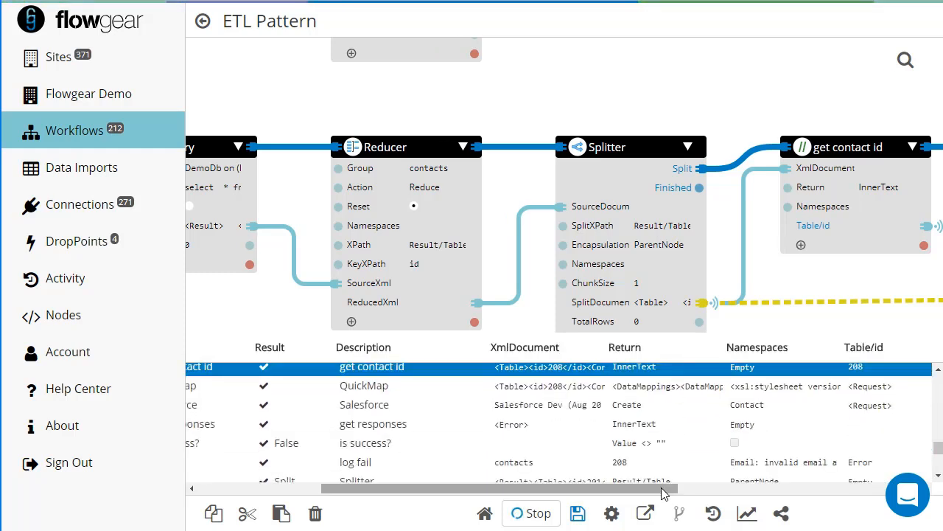
pyautogui.moveTo(626, 487); pyautogui.dragTo(506, 484)
pyautogui.click(418, 469)
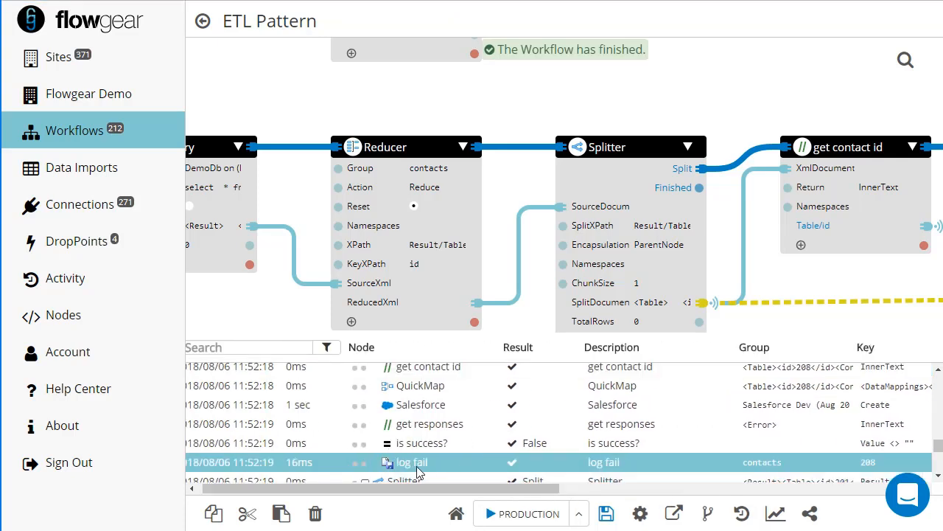
pyautogui.scroll(-2, 446, 464)
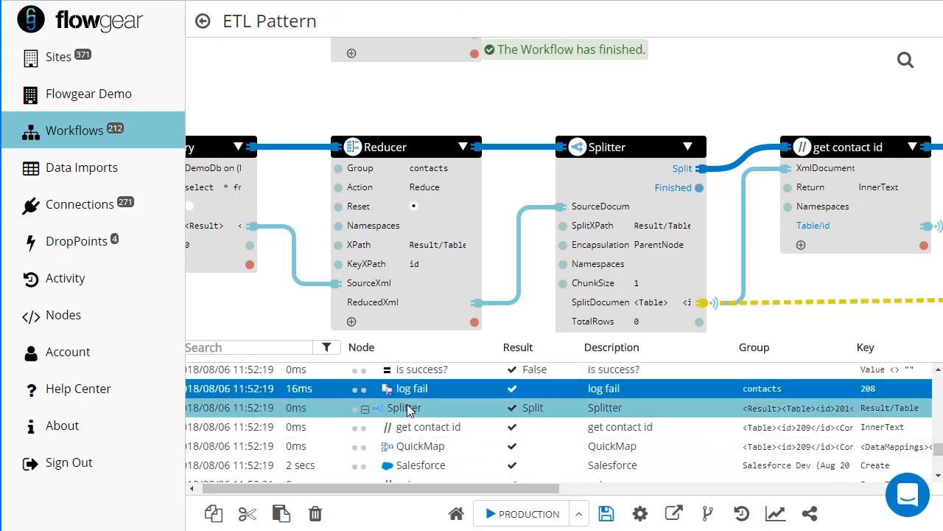
# Turn off Reset on the Reduce Reducer and run the workflow again.
pyautogui.moveTo(516, 171); pyautogui.dragTo(533, 170)
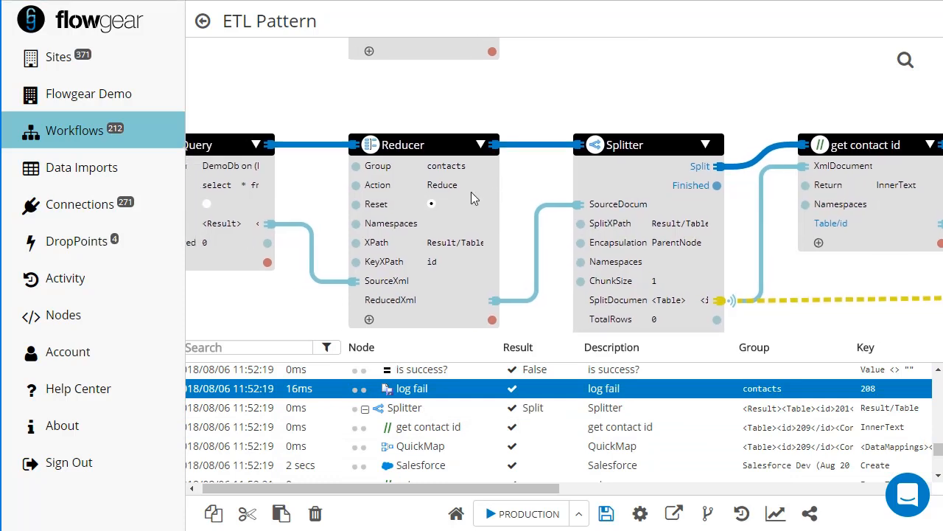
pyautogui.moveTo(519, 116); pyautogui.dragTo(642, 118)
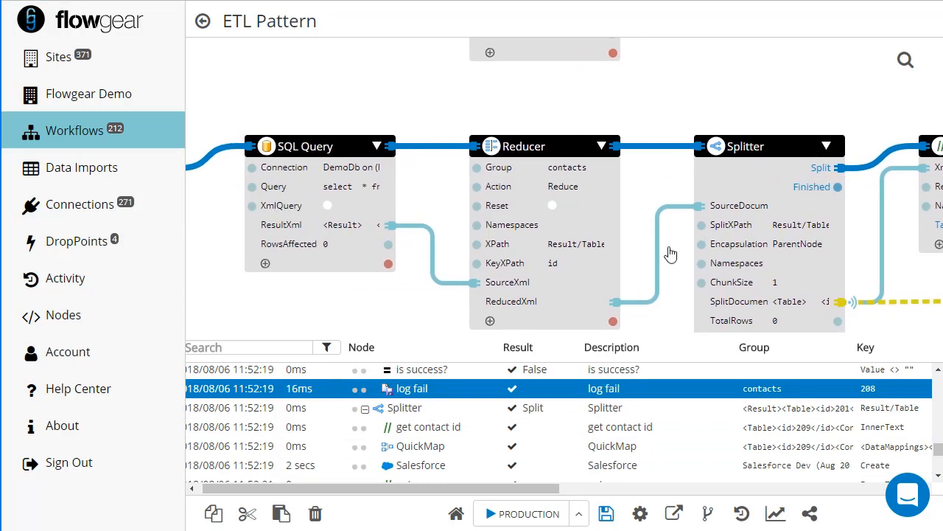
pyautogui.click(543, 520)
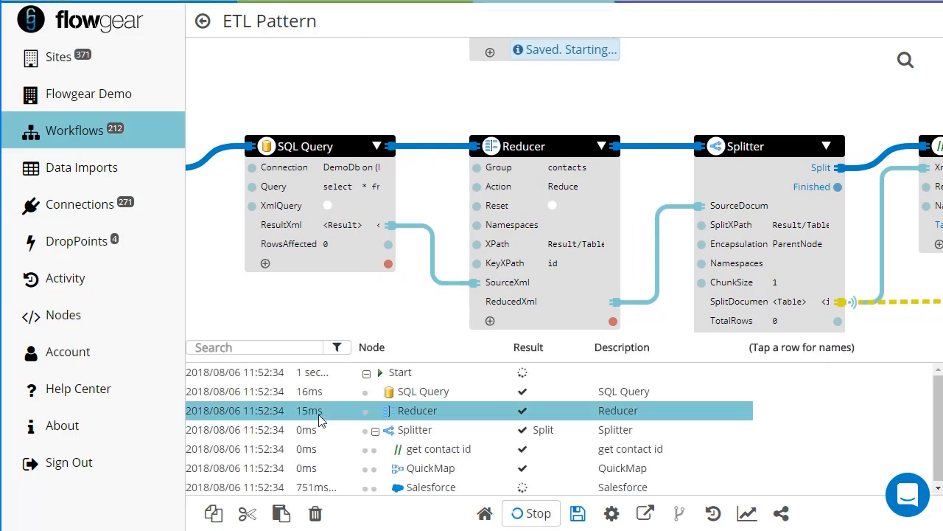
# Inspect the new run's log entries and examine the RequestXml sent by the Salesforce node.
pyautogui.click(434, 440)
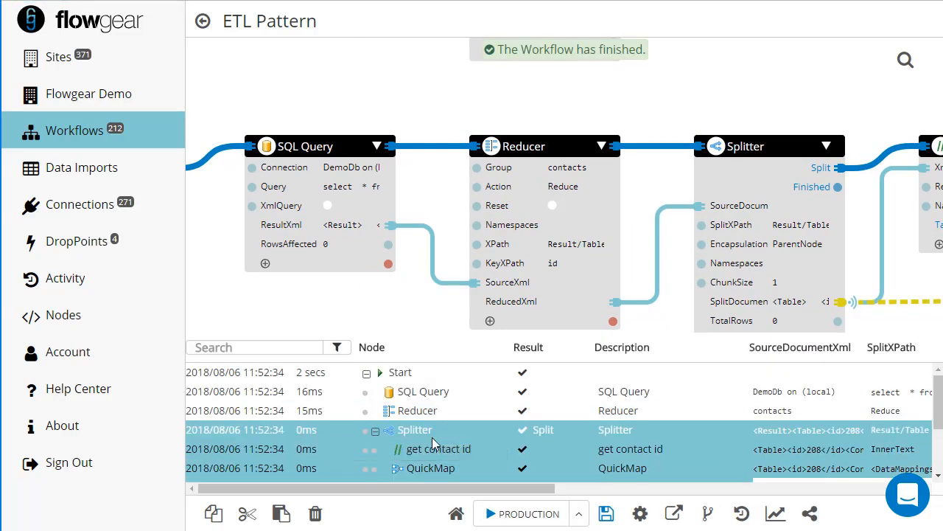
pyautogui.scroll(-5, 457, 438)
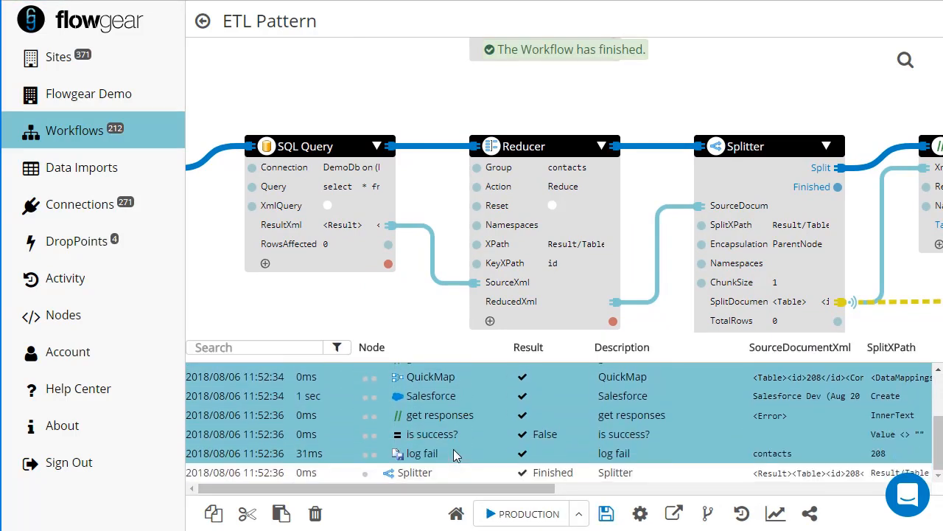
pyautogui.click(472, 396)
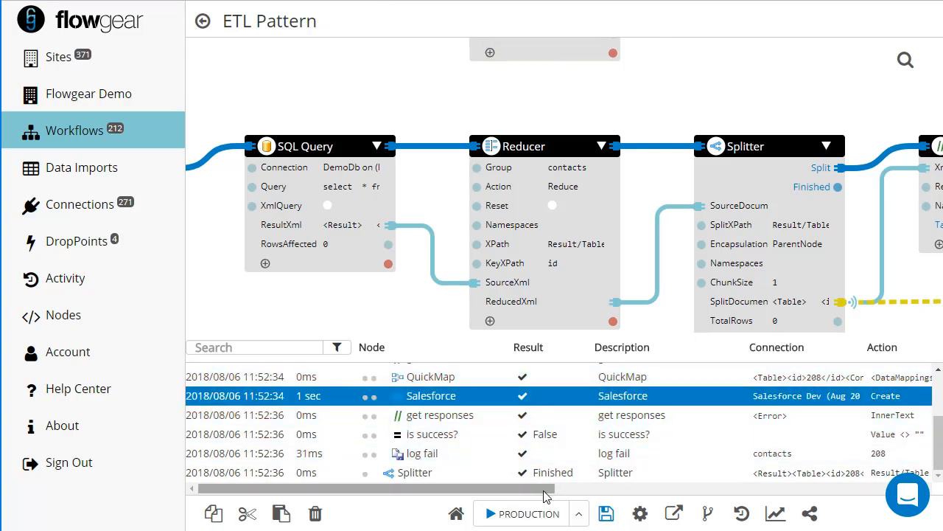
pyautogui.moveTo(545, 496); pyautogui.dragTo(739, 496)
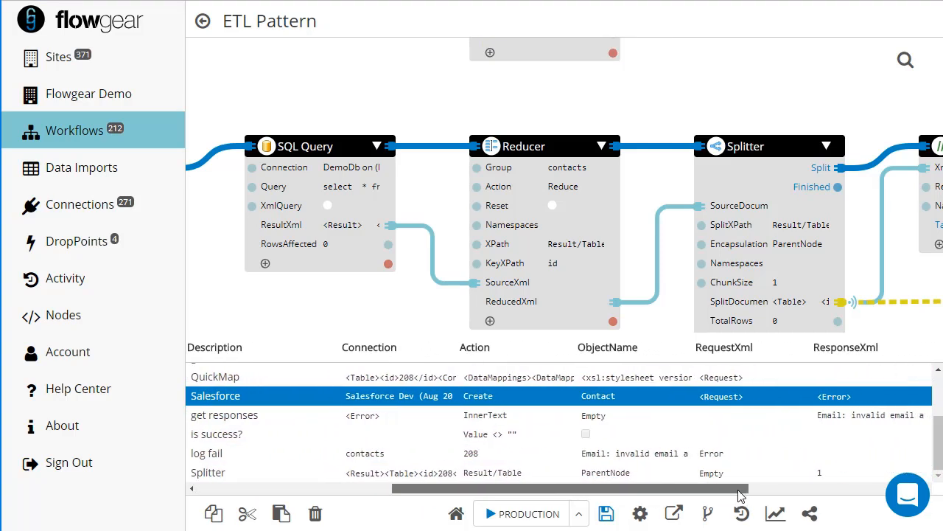
pyautogui.click(730, 398)
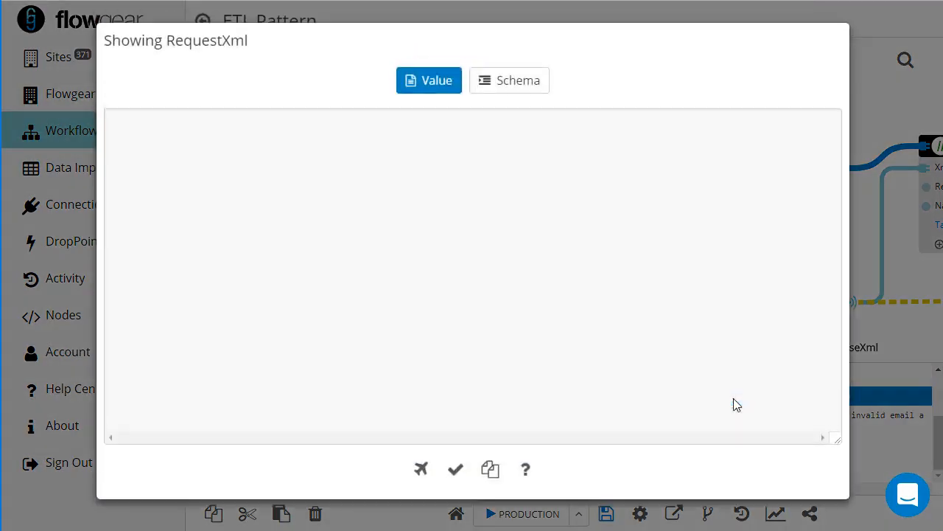
pyautogui.moveTo(145, 160); pyautogui.dragTo(211, 163)
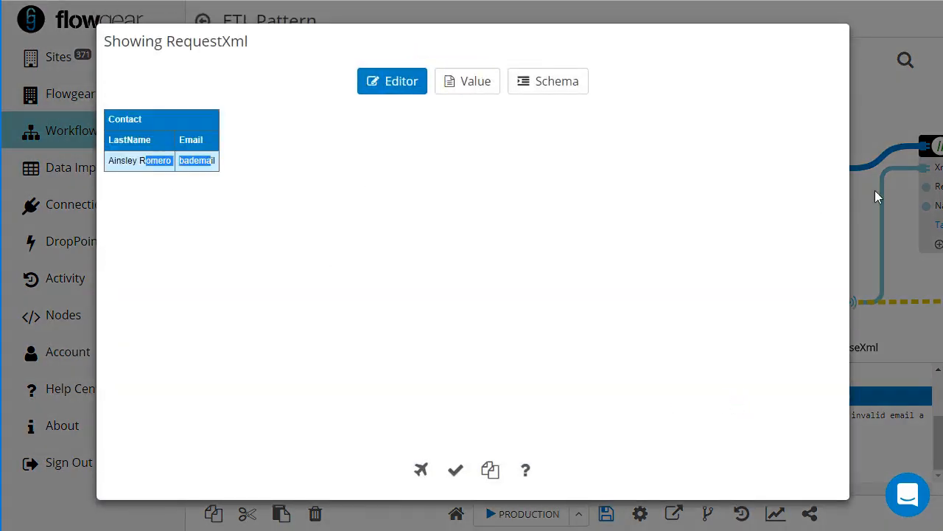
pyautogui.click(871, 97)
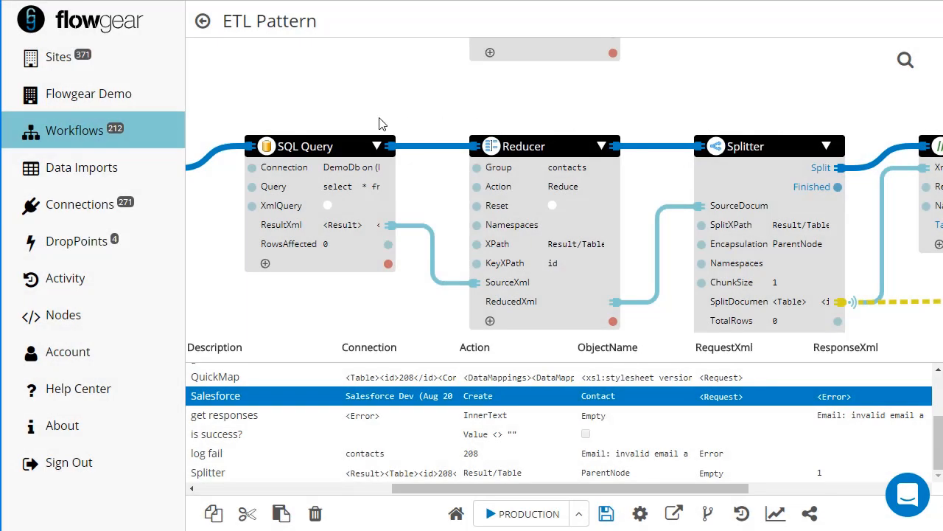
# Run the workflow once more with the Reduce Reducer's Reset left off.
pyautogui.moveTo(381, 120); pyautogui.dragTo(707, 130)
pyautogui.moveTo(611, 121); pyautogui.dragTo(474, 125)
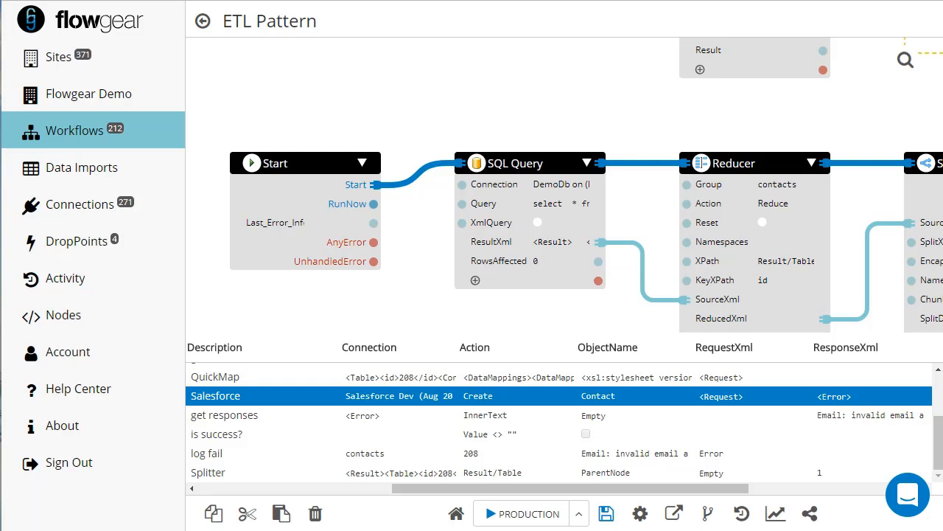
pyautogui.click(514, 514)
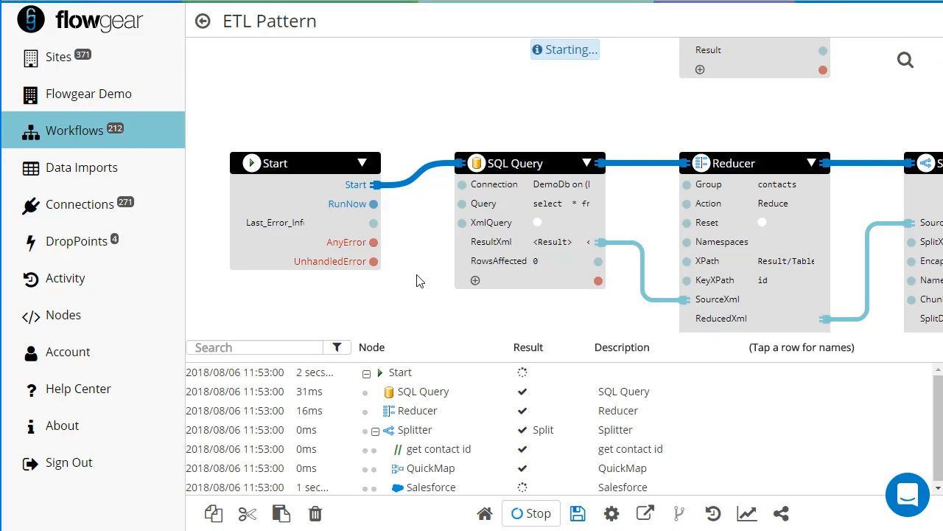
# Examine the SourceXml that the Reduce Reducer received in the latest run.
pyautogui.click(439, 430)
pyautogui.click(420, 412)
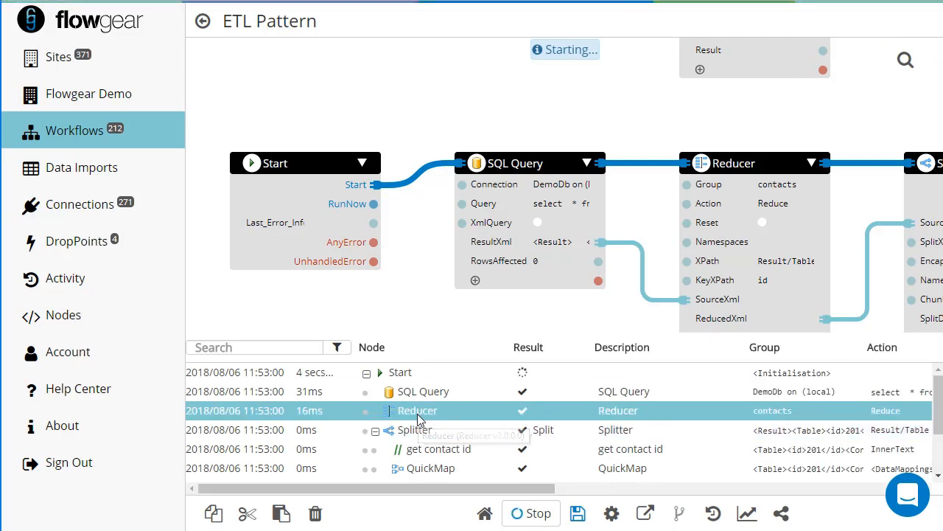
pyautogui.moveTo(472, 488); pyautogui.dragTo(852, 471)
pyautogui.click(714, 410)
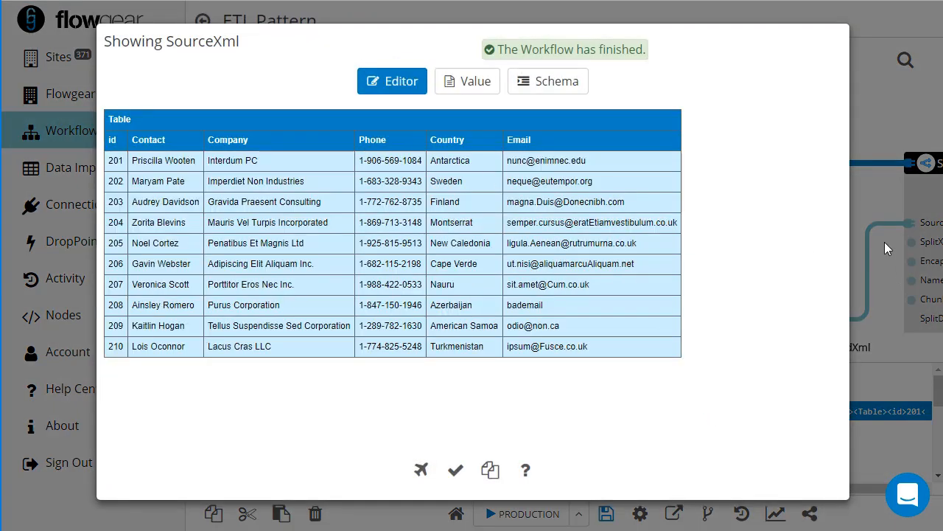
pyautogui.click(885, 242)
# Examine the Reduce Reducer's ReducedXml, checking the contact and company values of record 201.
pyautogui.click(891, 413)
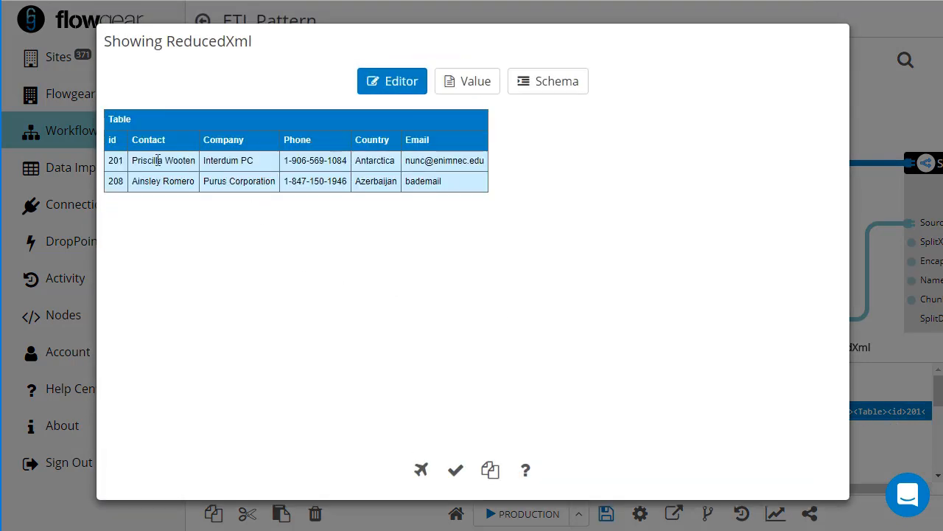
pyautogui.moveTo(153, 160); pyautogui.dragTo(459, 160)
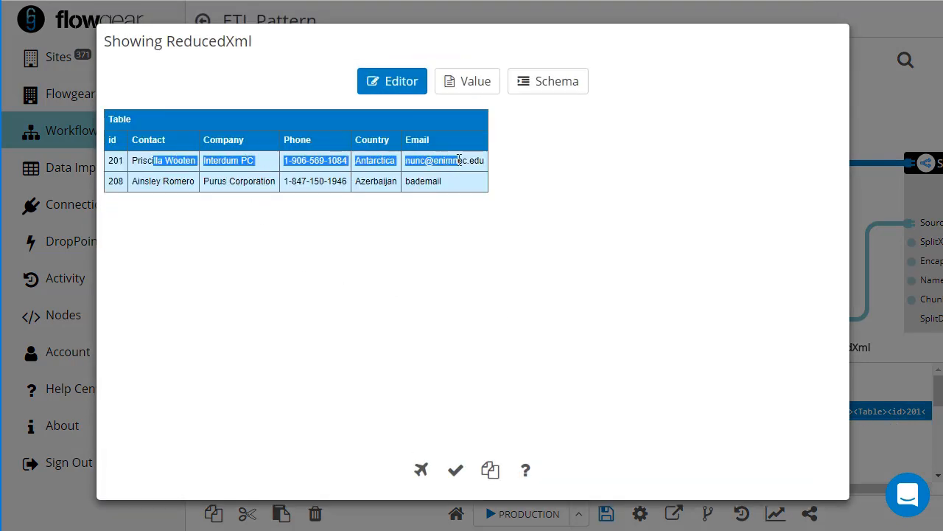
pyautogui.click(261, 164)
pyautogui.moveTo(252, 164); pyautogui.dragTo(213, 161)
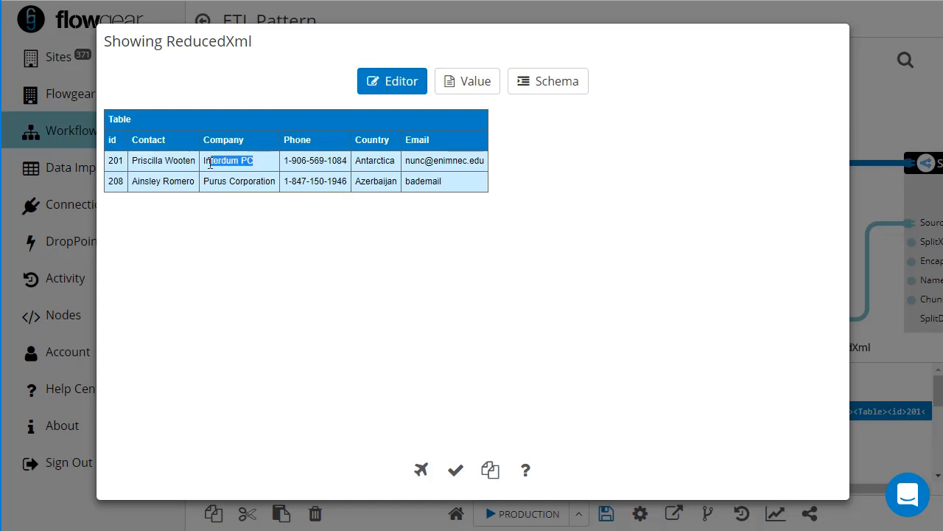
# Examine record 208 in the ReducedXml, then close the value view and hide the workflow's run log.
pyautogui.moveTo(151, 181); pyautogui.dragTo(352, 177)
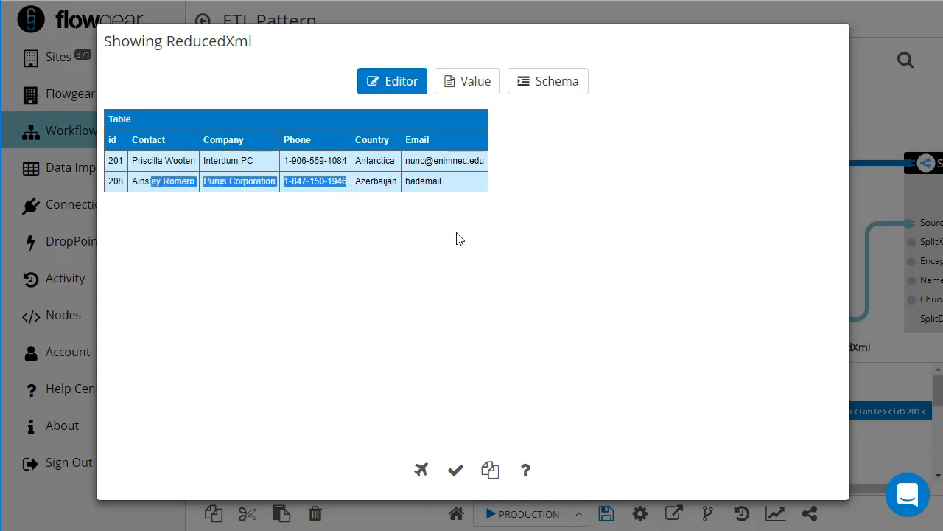
pyautogui.click(455, 469)
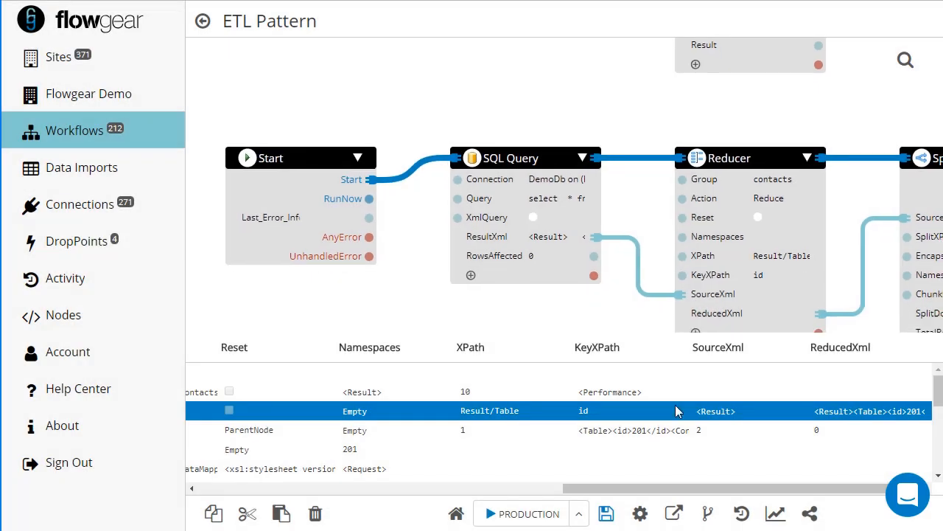
pyautogui.click(742, 514)
# Review the Reduce Reducer's XPath and KeyXPath settings and the actions available for the node.
pyautogui.moveTo(596, 328); pyautogui.dragTo(585, 318)
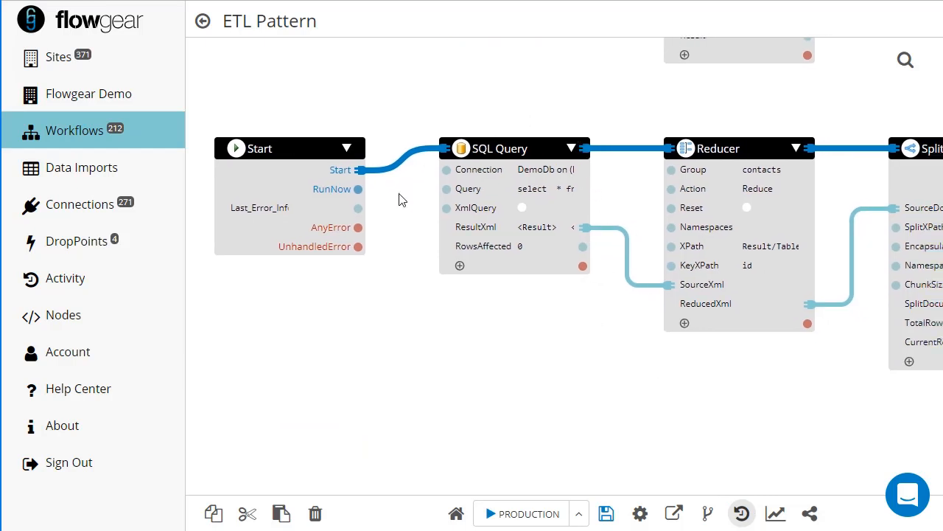
pyautogui.moveTo(628, 211); pyautogui.dragTo(377, 207)
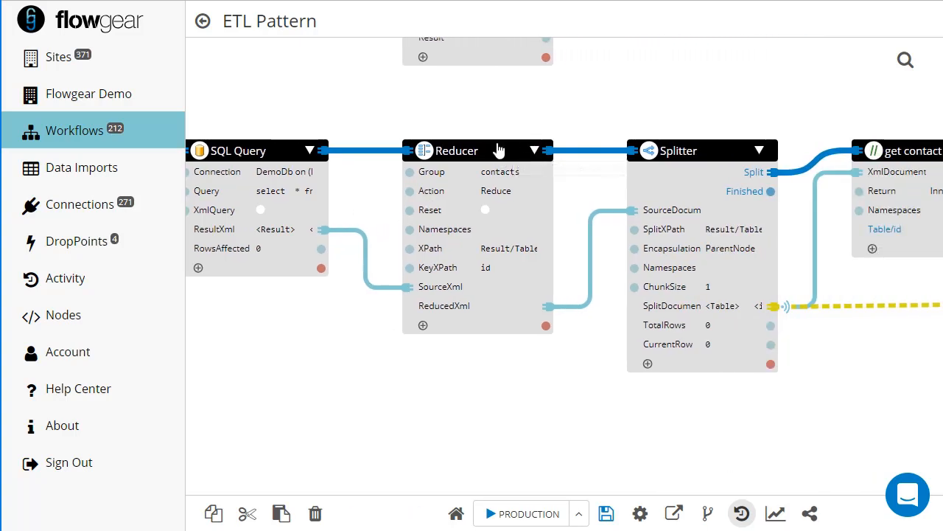
pyautogui.click(541, 248)
pyautogui.click(517, 268)
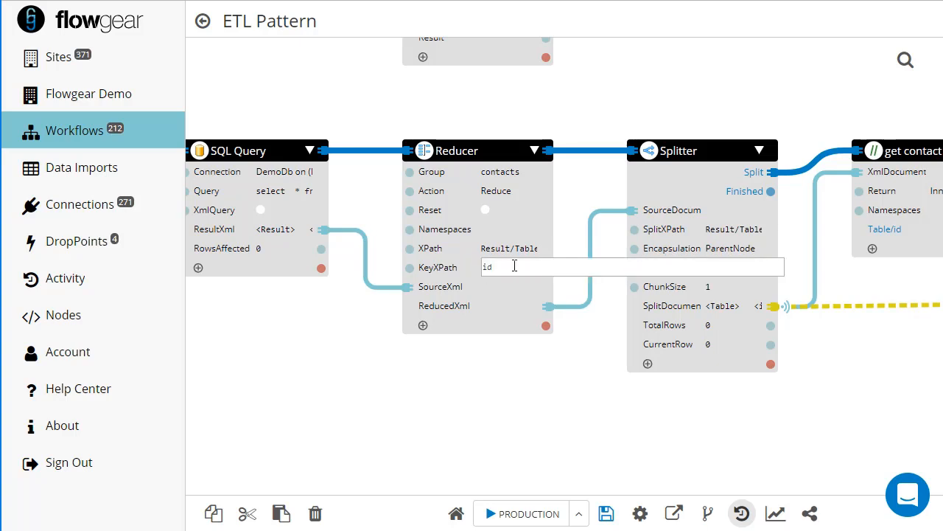
pyautogui.click(535, 150)
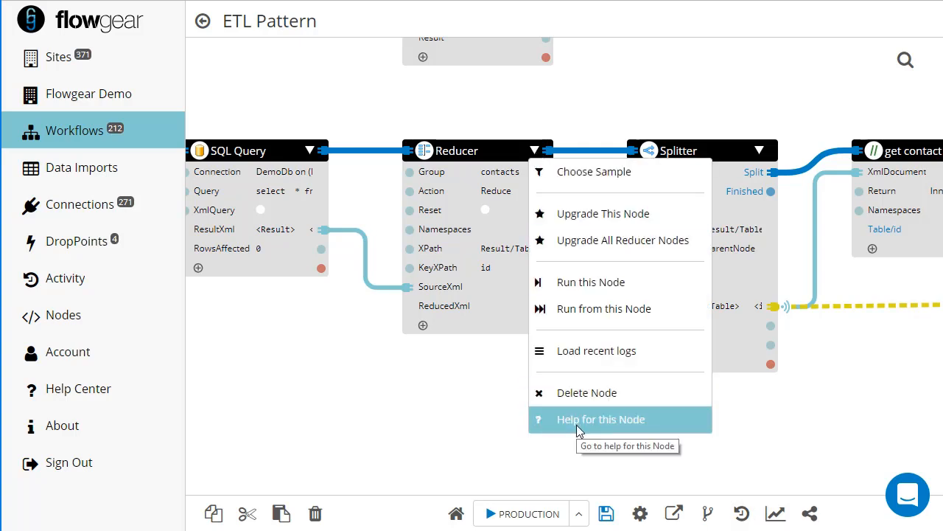
pyautogui.click(588, 463)
# Review the Splitter's ChunkSize and trace the flow through the get contact id and QuickMap nodes.
pyautogui.moveTo(746, 444); pyautogui.dragTo(570, 420)
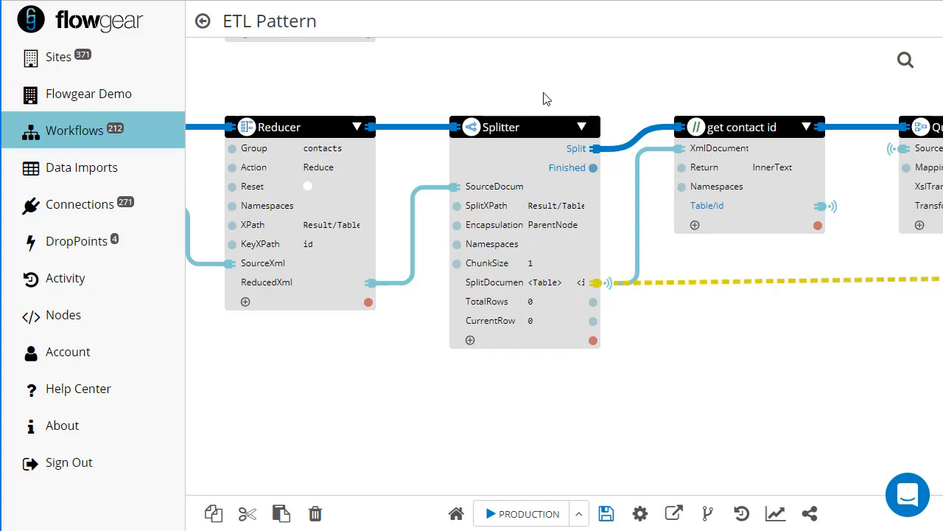
pyautogui.click(556, 266)
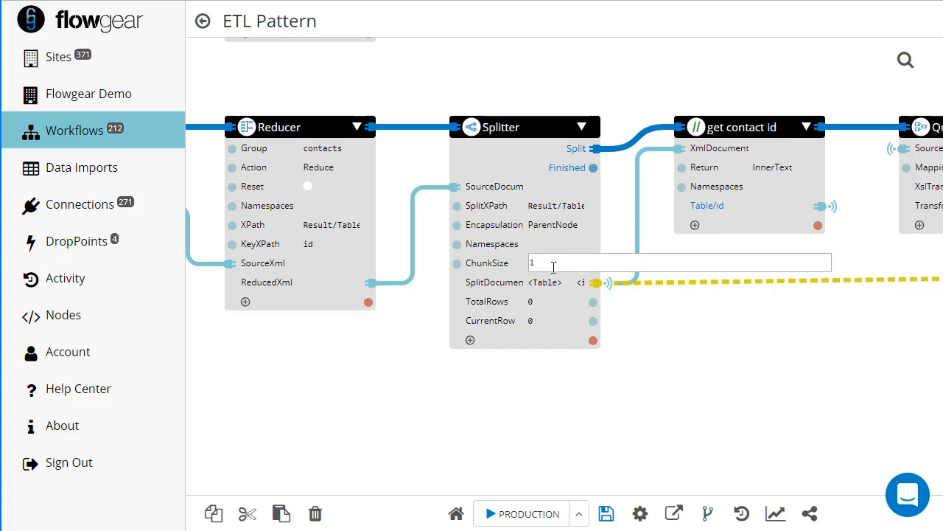
pyautogui.click(725, 358)
pyautogui.moveTo(784, 366); pyautogui.dragTo(527, 375)
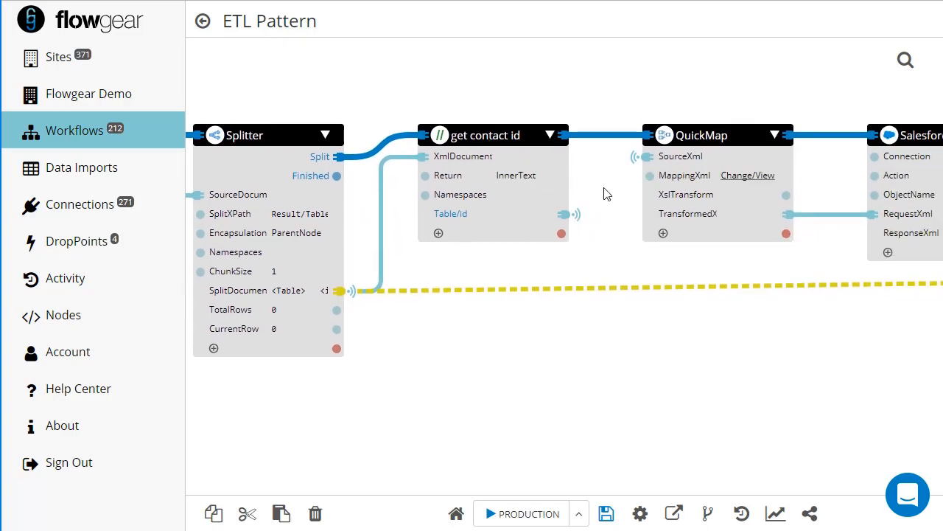
pyautogui.moveTo(609, 194); pyautogui.dragTo(489, 194)
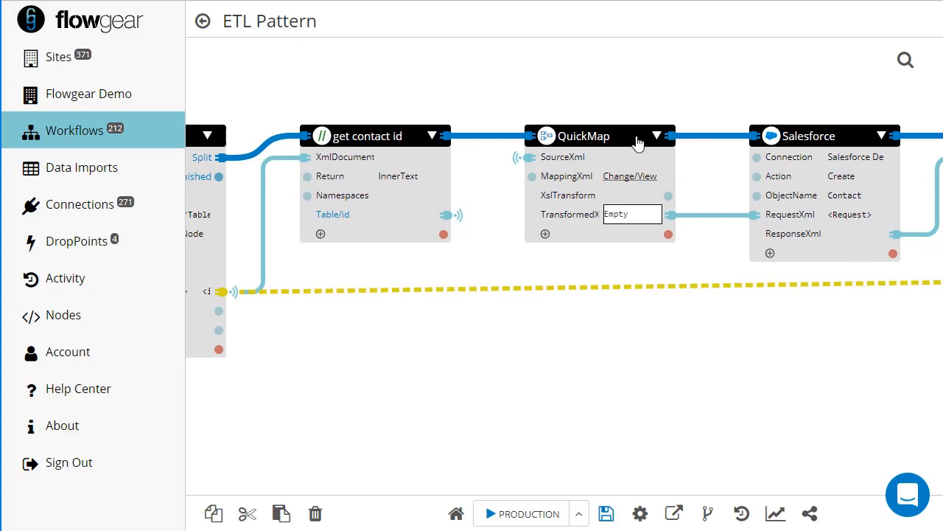
pyautogui.moveTo(649, 356); pyautogui.dragTo(620, 357)
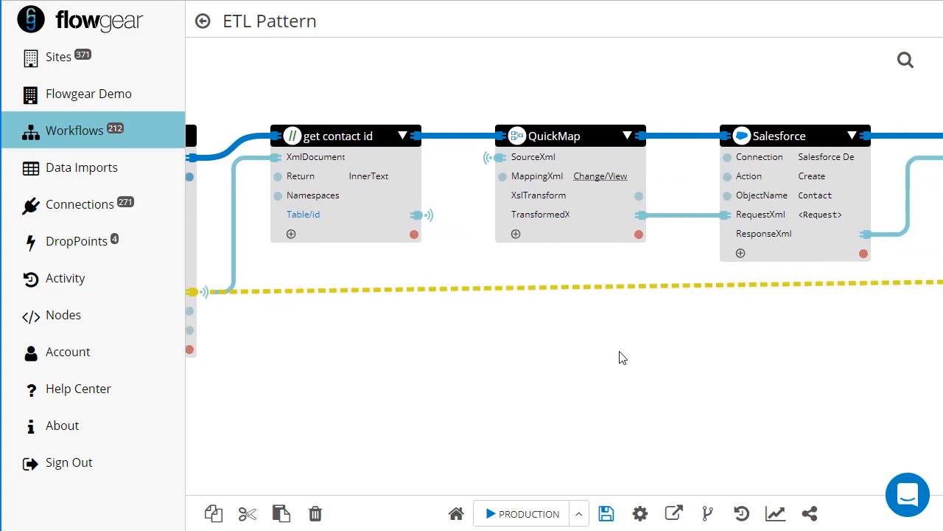
# Examine the response paths in get responses and how they feed the is success? and log success nodes.
pyautogui.moveTo(723, 365); pyautogui.dragTo(474, 353)
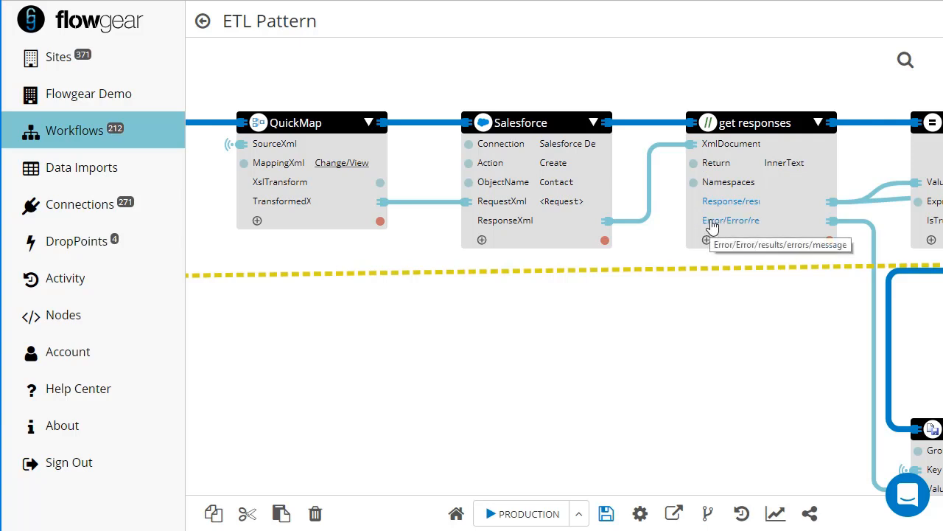
pyautogui.moveTo(732, 303); pyautogui.dragTo(349, 310)
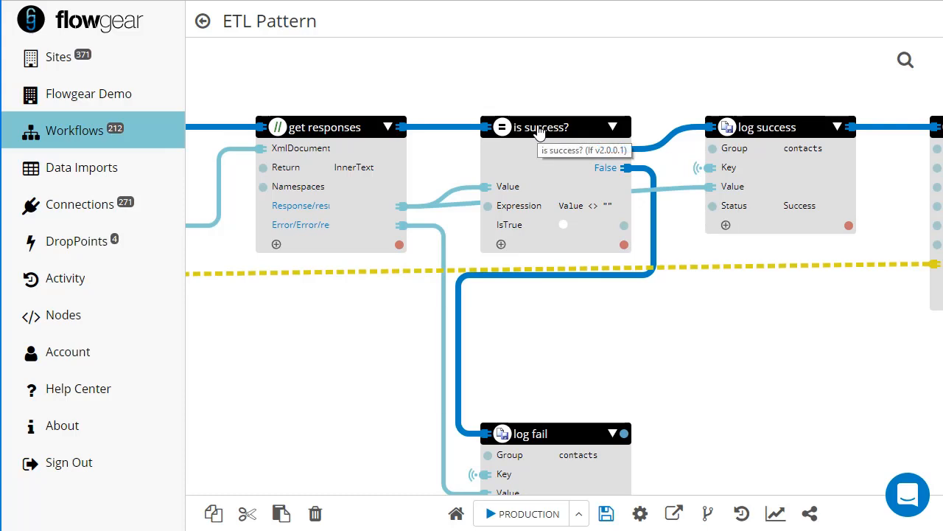
pyautogui.moveTo(659, 109); pyautogui.dragTo(617, 96)
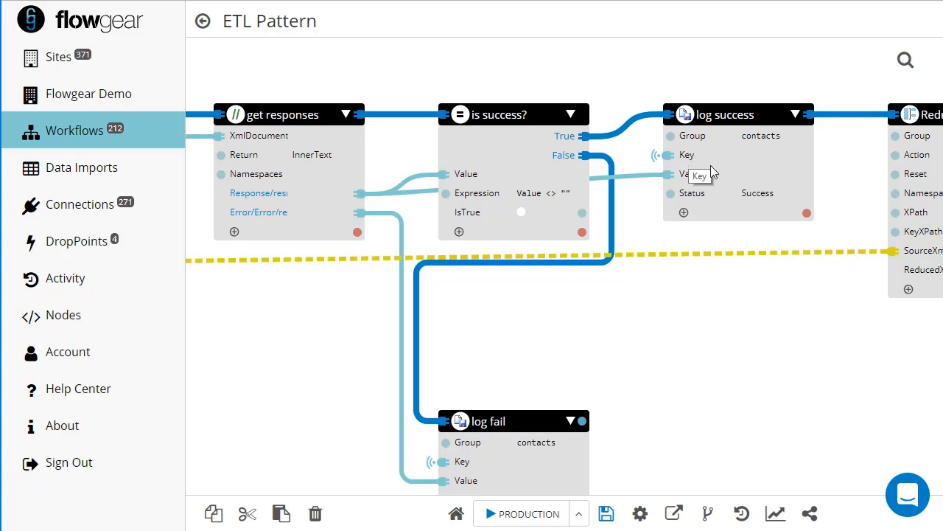
pyautogui.click(653, 180)
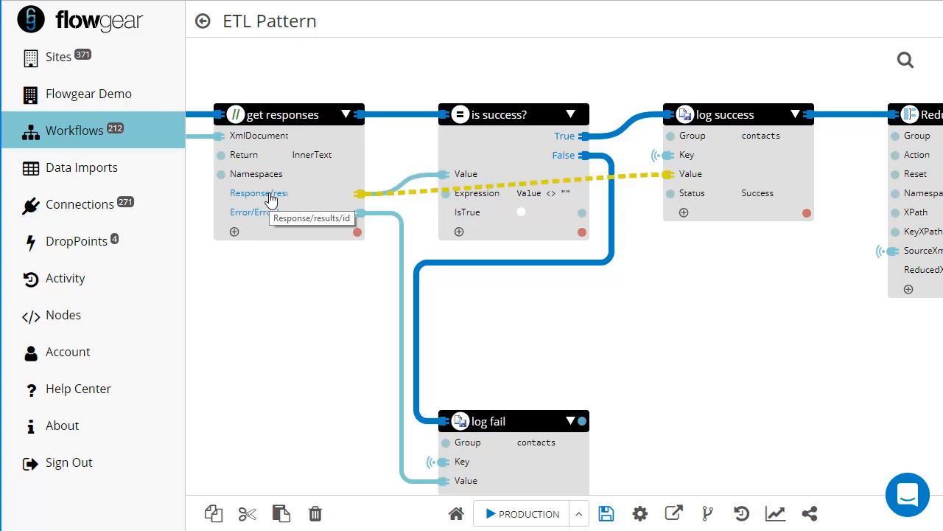
pyautogui.moveTo(674, 290); pyautogui.dragTo(538, 269)
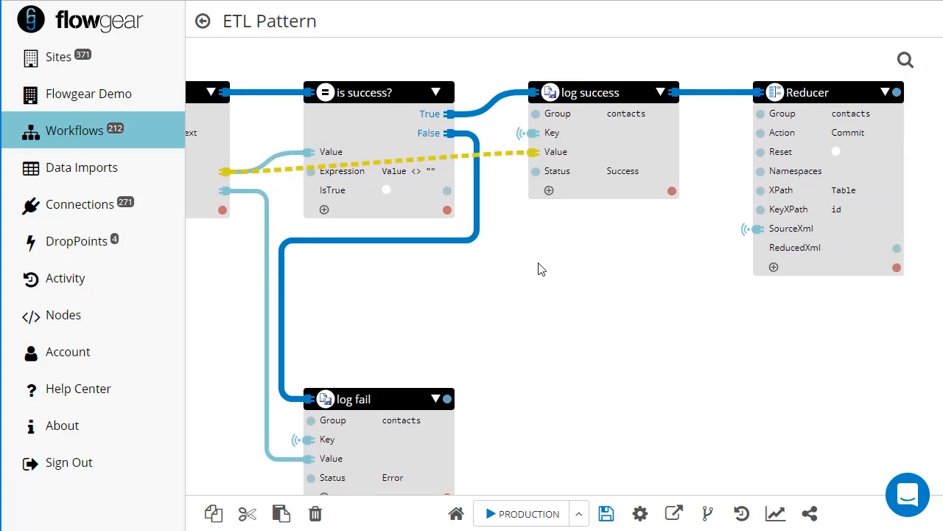
# Review the Commit Reducer's Action and XPath settings and the False branch leading to log fail.
pyautogui.click(862, 135)
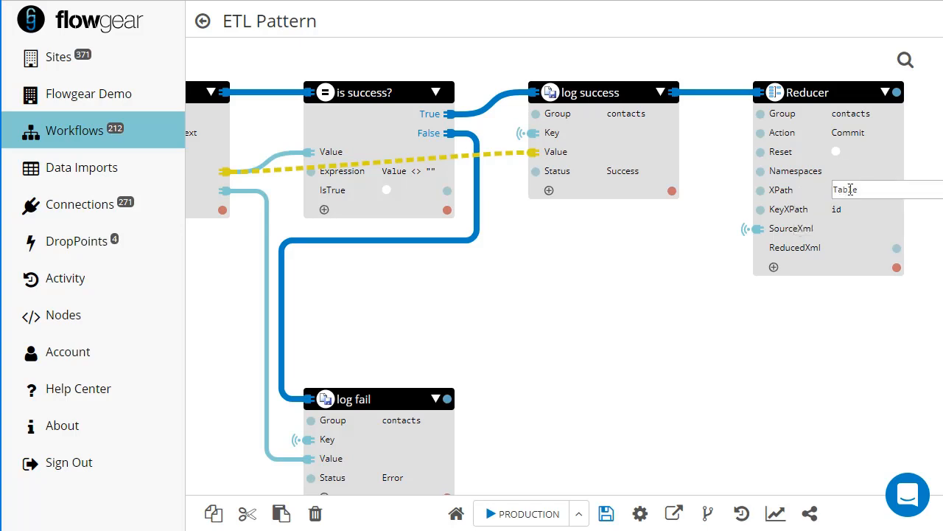
pyautogui.moveTo(636, 322); pyautogui.dragTo(659, 307)
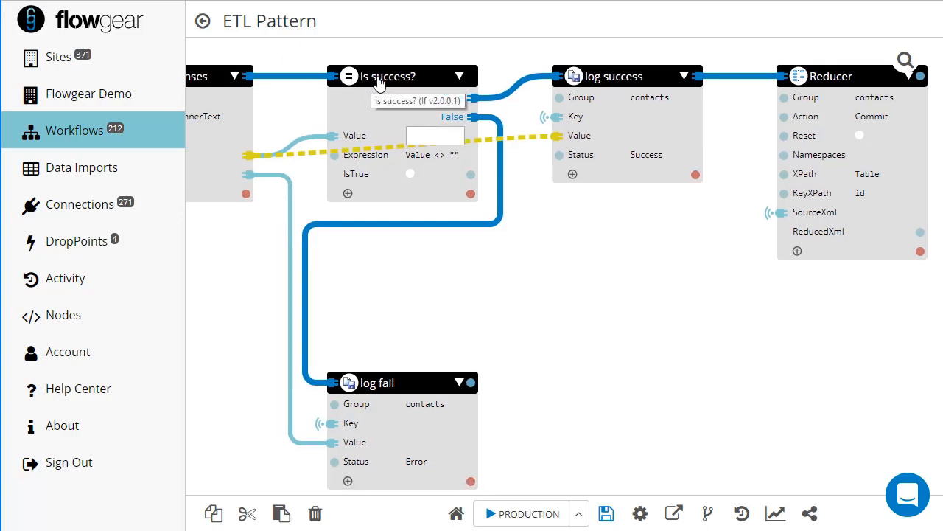
pyautogui.moveTo(445, 336); pyautogui.dragTo(463, 310)
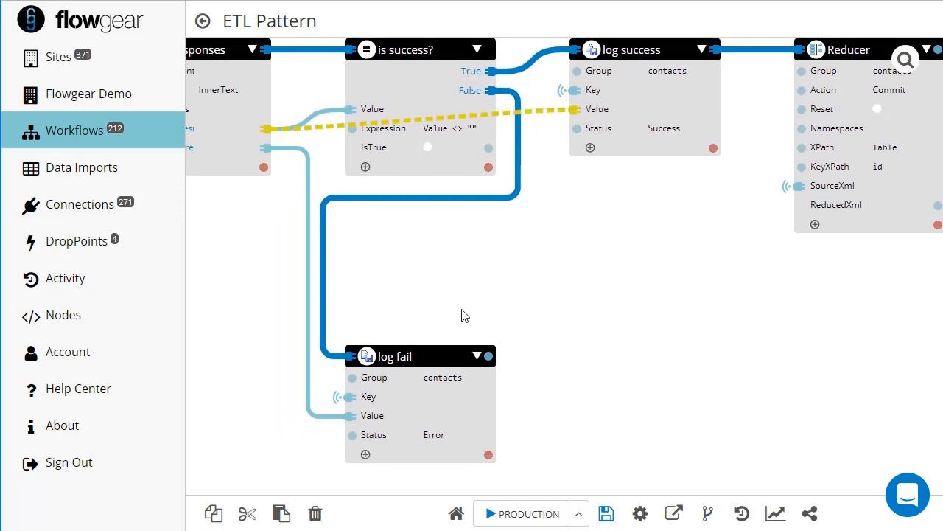
# Review the Query Statistic node's StartDate, EndDate, MatchGroup, MatchStatus and Method settings.
pyautogui.moveTo(432, 245); pyautogui.dragTo(746, 392)
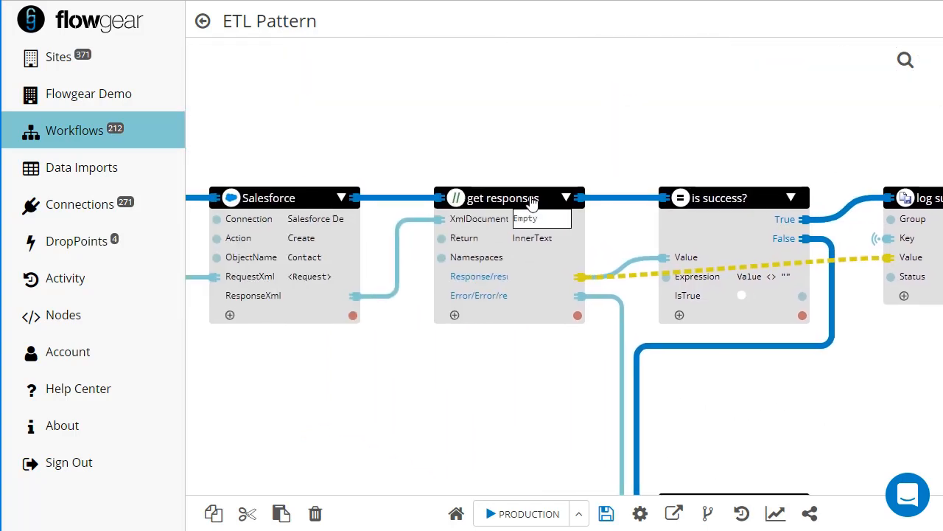
pyautogui.moveTo(530, 172); pyautogui.dragTo(804, 323)
pyautogui.moveTo(479, 286); pyautogui.dragTo(903, 274)
pyautogui.moveTo(530, 266); pyautogui.dragTo(780, 255)
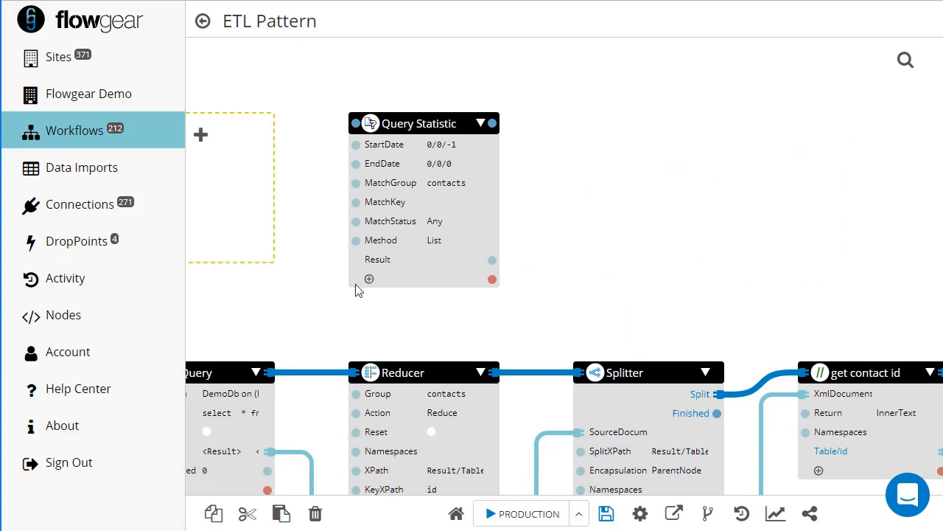
pyautogui.moveTo(461, 143)
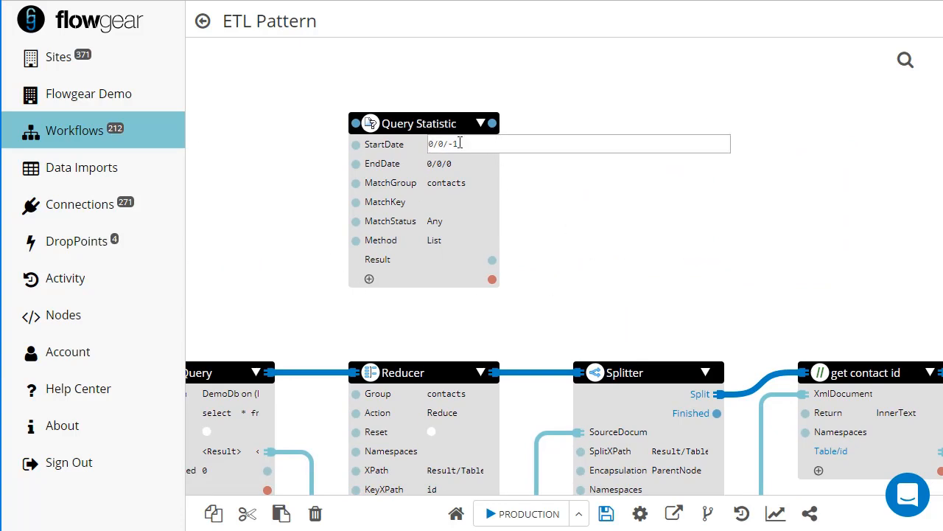
pyautogui.moveTo(466, 162)
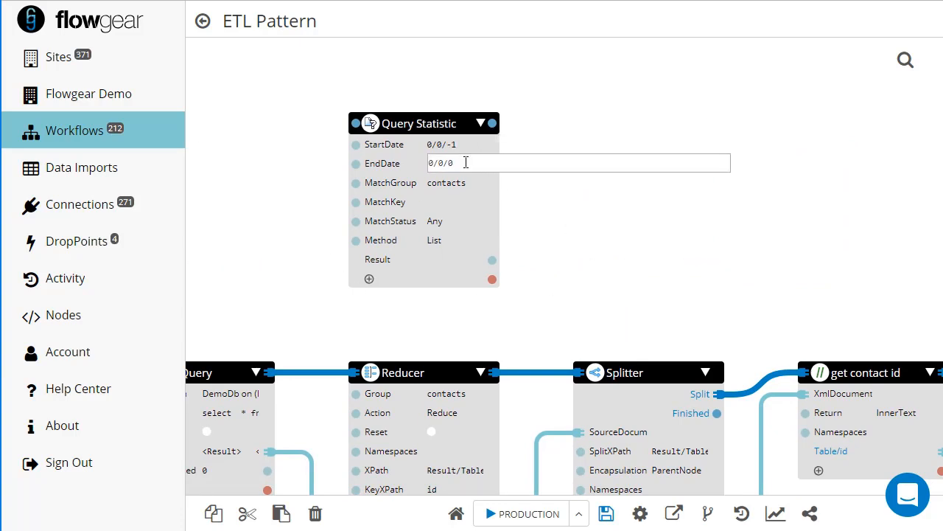
pyautogui.moveTo(476, 183)
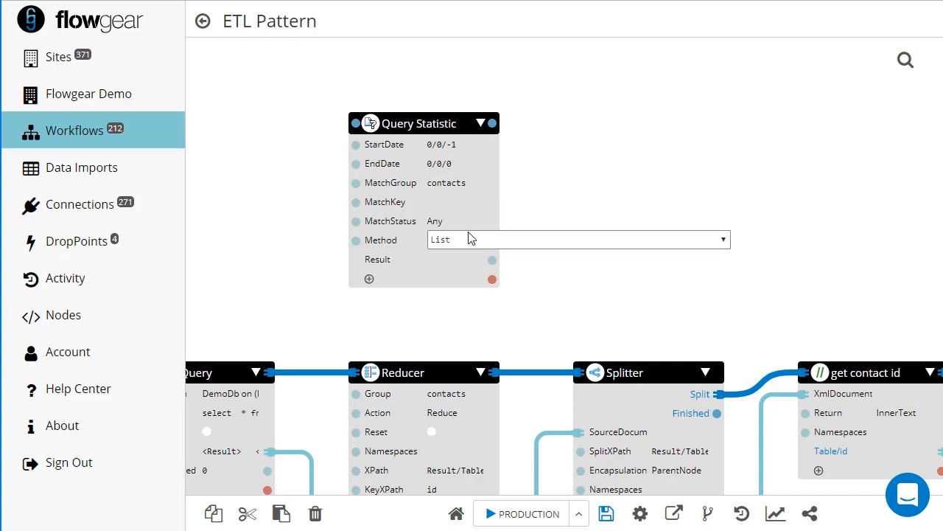
pyautogui.moveTo(472, 225)
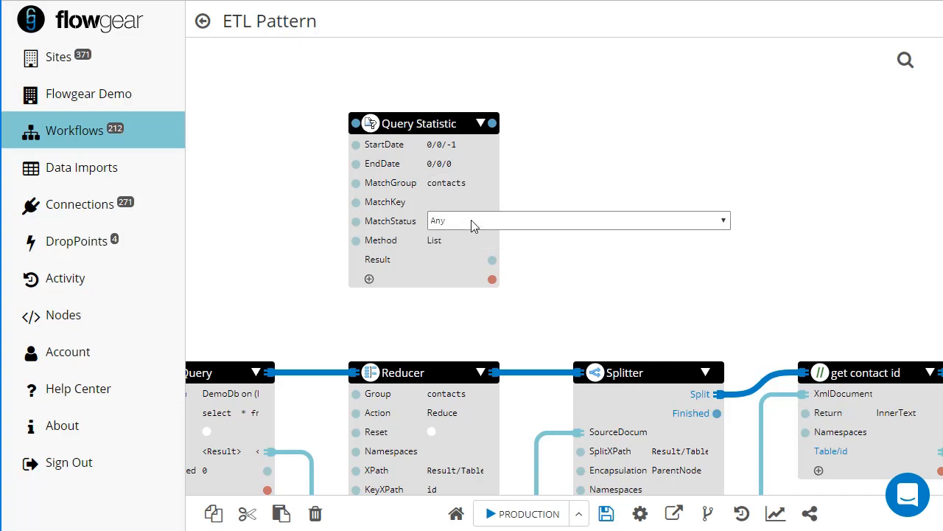